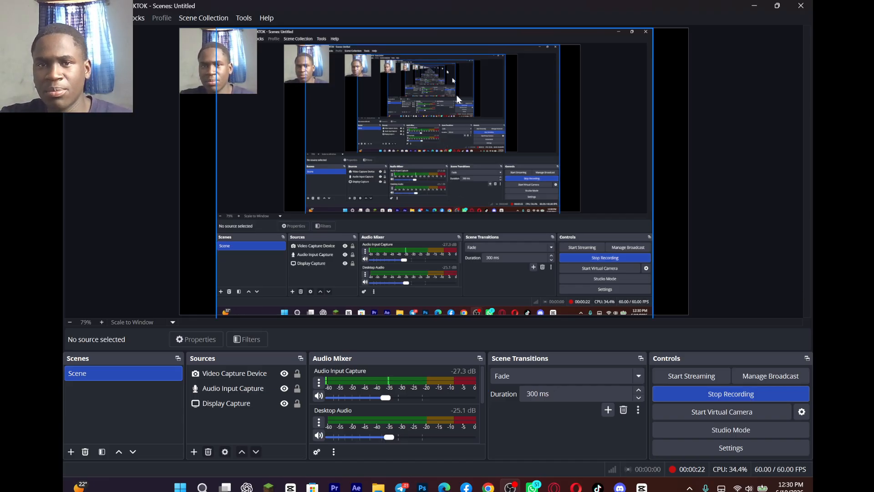
Step: Move the Display Capture source sideways in the preview canvas, leaving 272 px beside it
left_click_drag(441, 131, 473, 135)
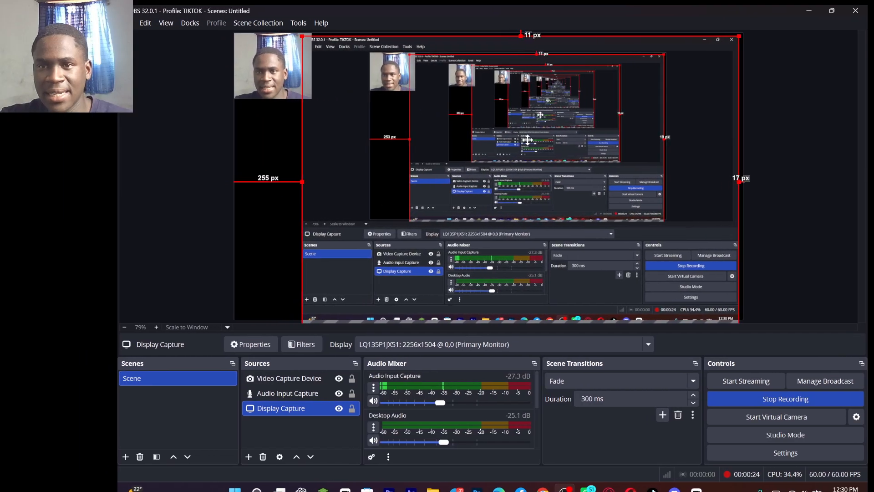
left_click_drag(528, 140, 535, 138)
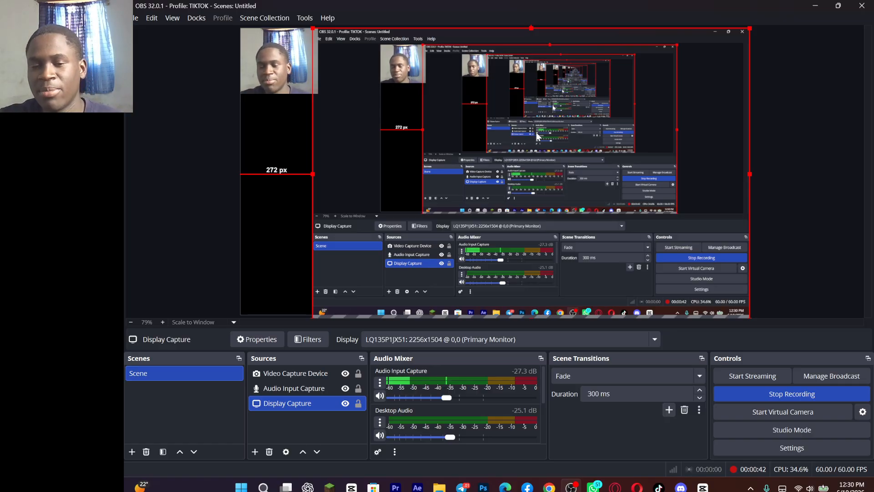
Step: Switch to Google Chrome, open the personal browser profile and get ready to enter a web address
left_click(555, 488)
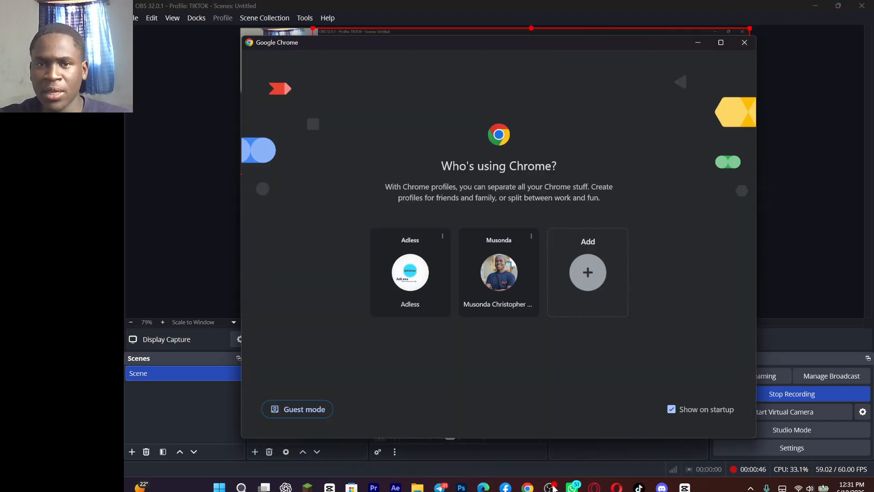
left_click(499, 274)
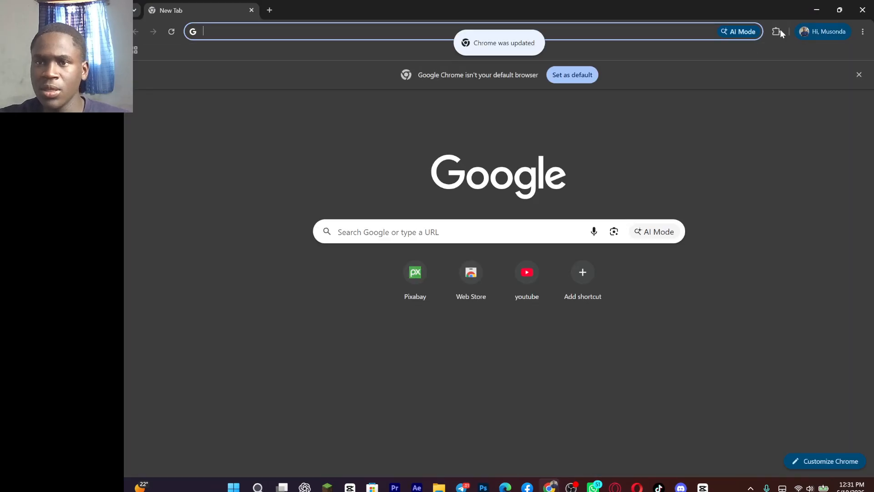
left_click(346, 32)
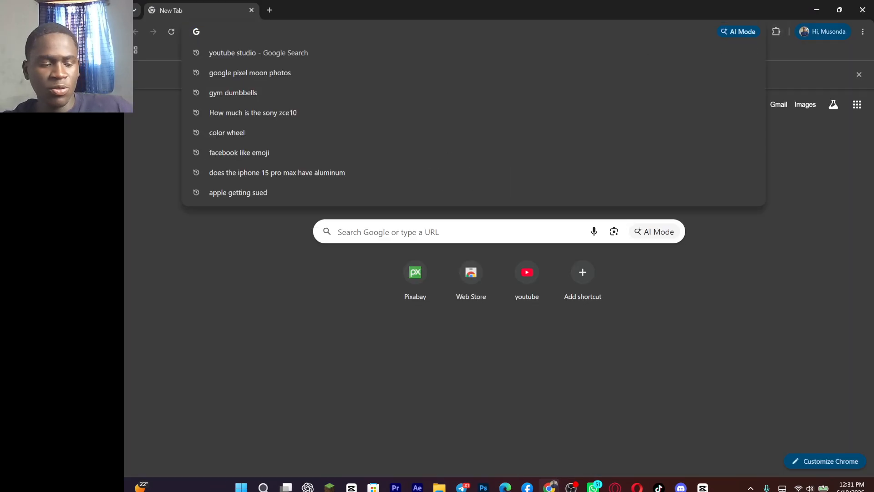
type("file")
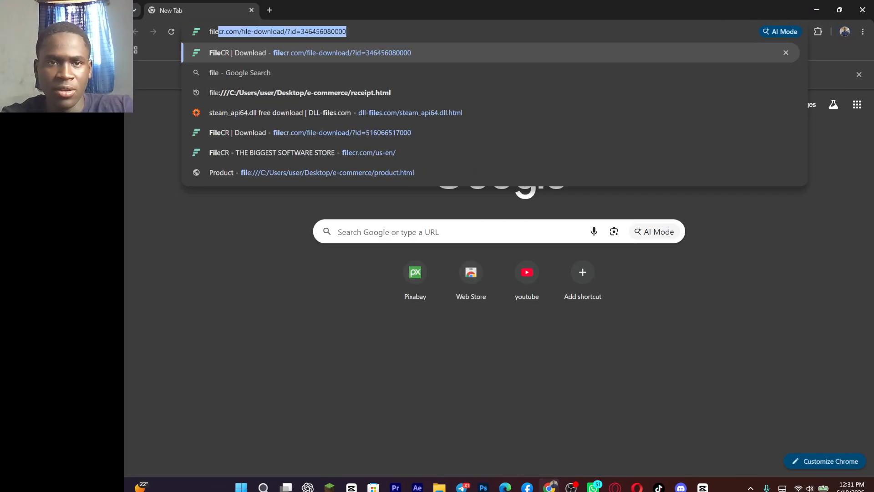
key("BackSpace")
key("BackSpace")
key("BackSpace")
key("BackSpace")
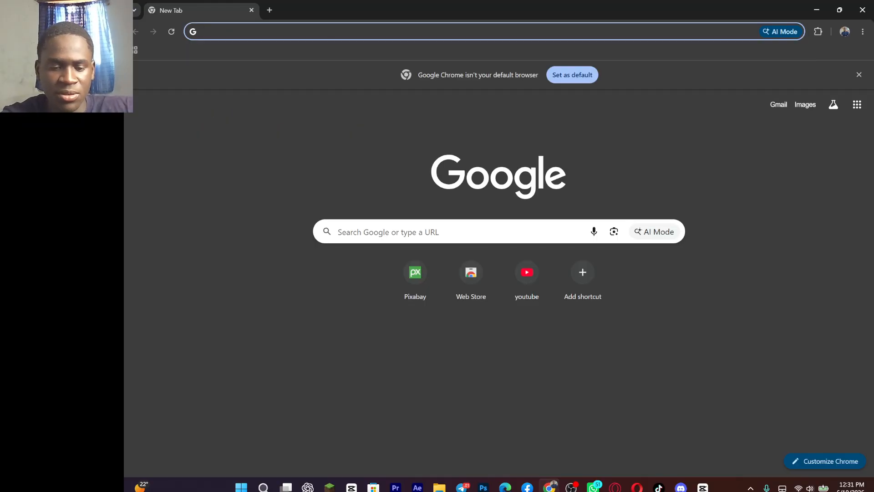
Step: Go to the website getintopc.com
type("get")
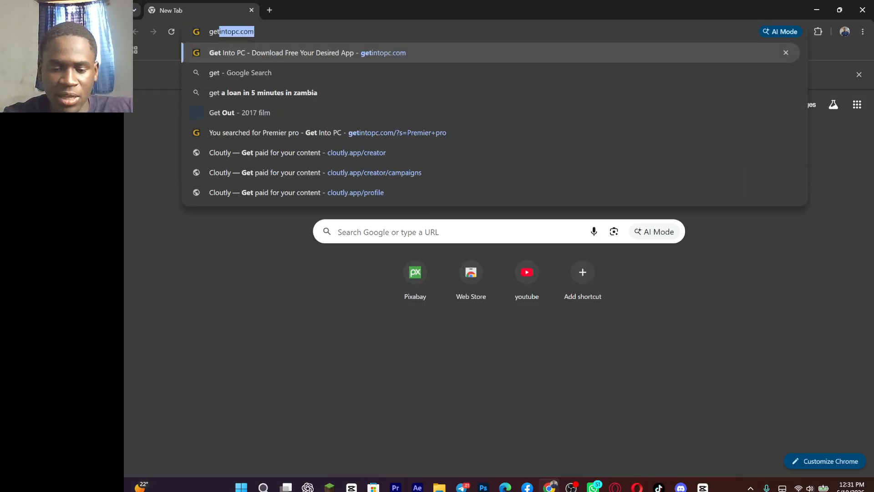
type("intp")
key("BackSpace")
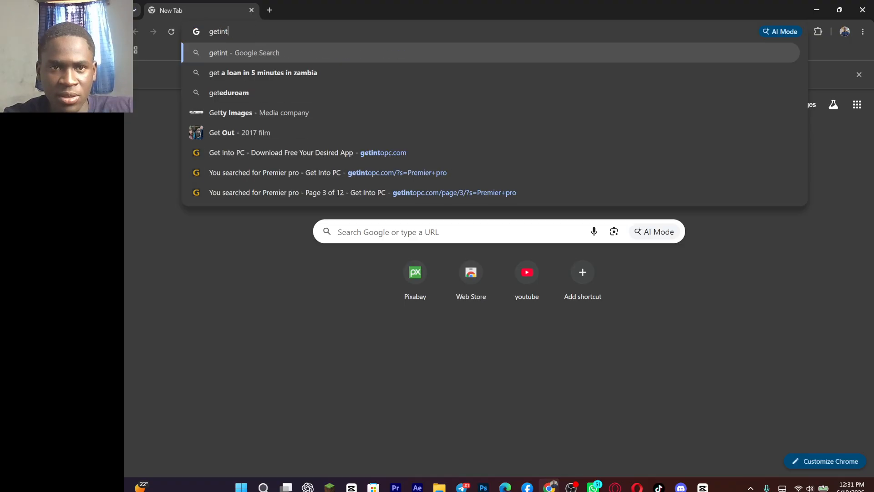
type("opc")
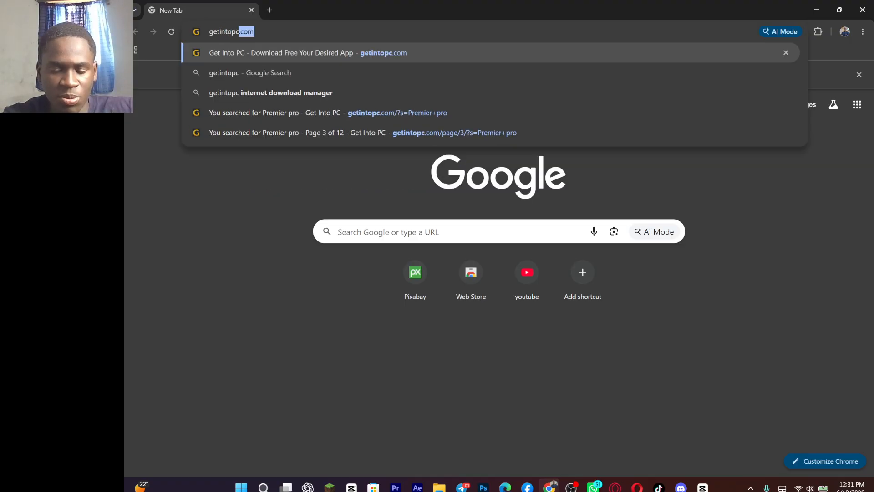
type(".com")
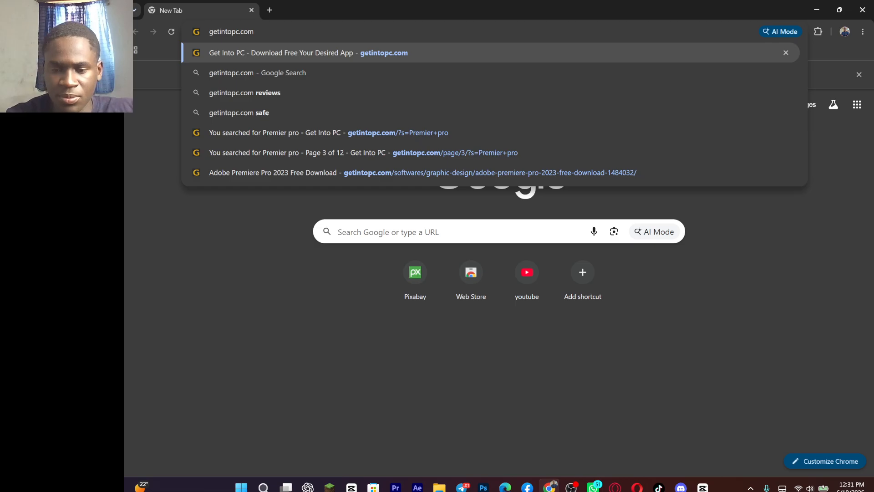
key("Return")
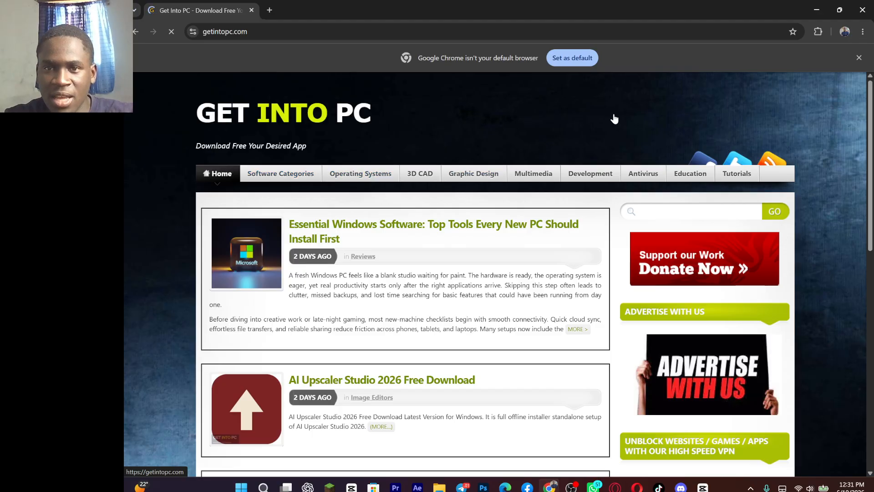
Step: Search the Get Into PC site for PREMIERE PRO, reusing the earlier search entry
left_click(697, 211)
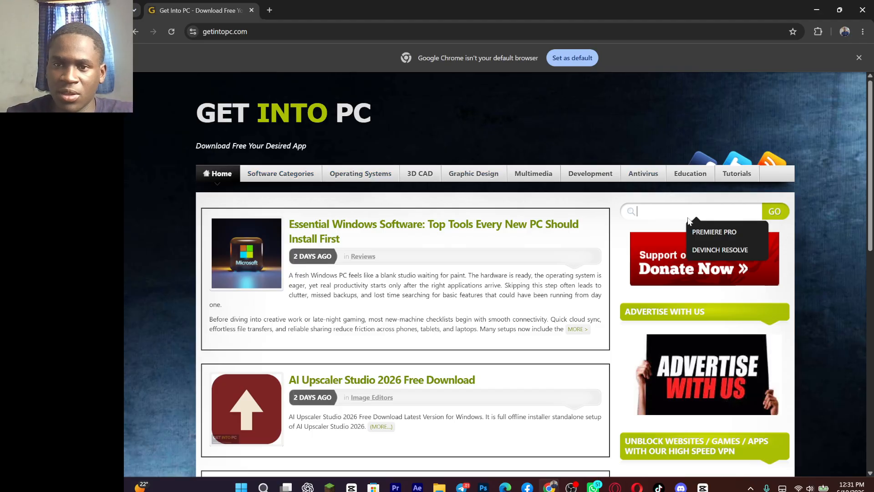
left_click(714, 232)
left_click(781, 210)
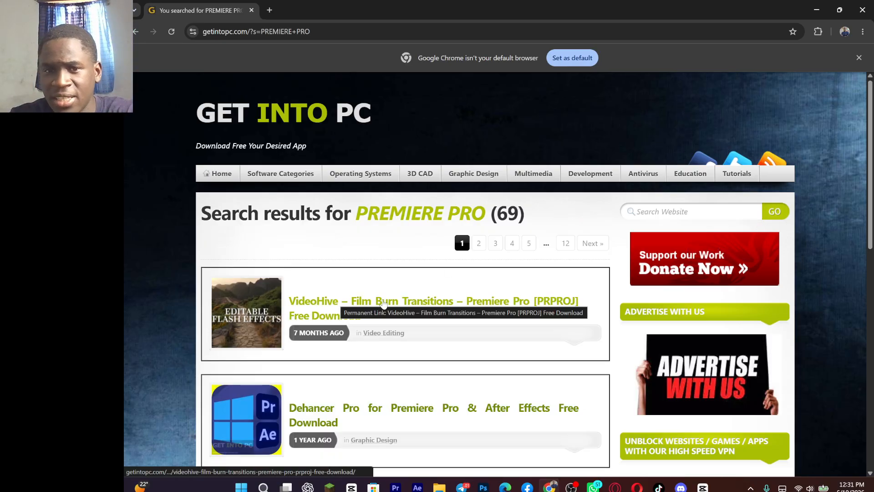
Step: Look through the first page of Premiere Pro search results and open results page 3
scroll(359, 342, "down", 10)
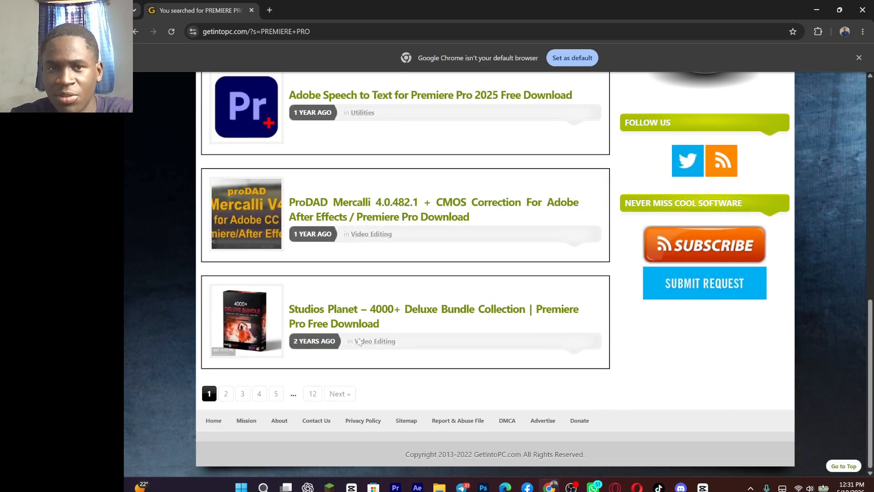
scroll(360, 341, "up", 3)
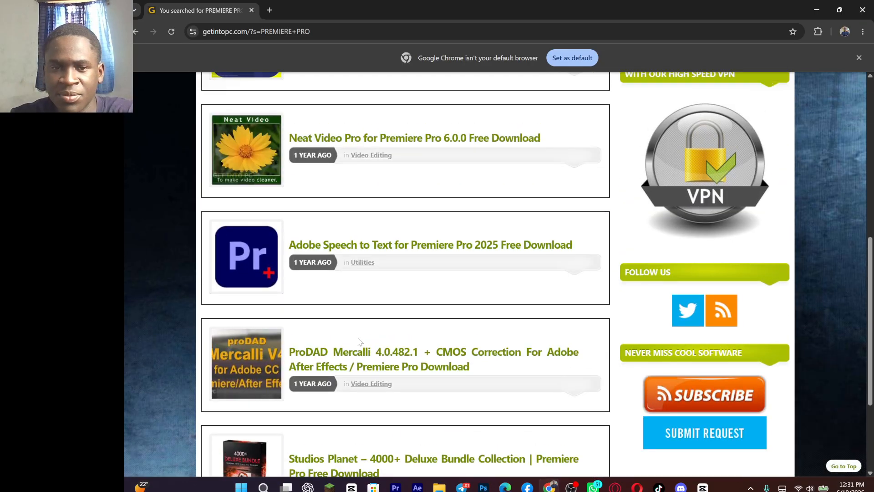
scroll(359, 341, "down", 3)
scroll(359, 342, "up", 1)
scroll(359, 341, "up", 7)
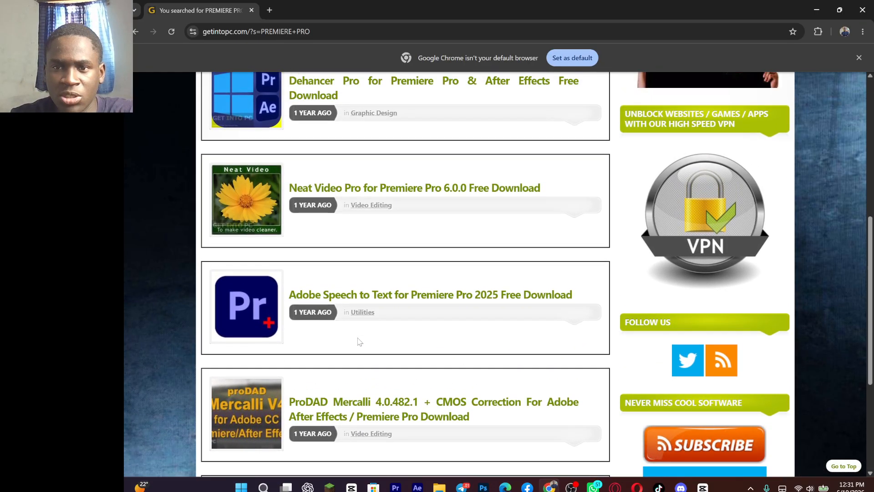
scroll(358, 341, "up", 1)
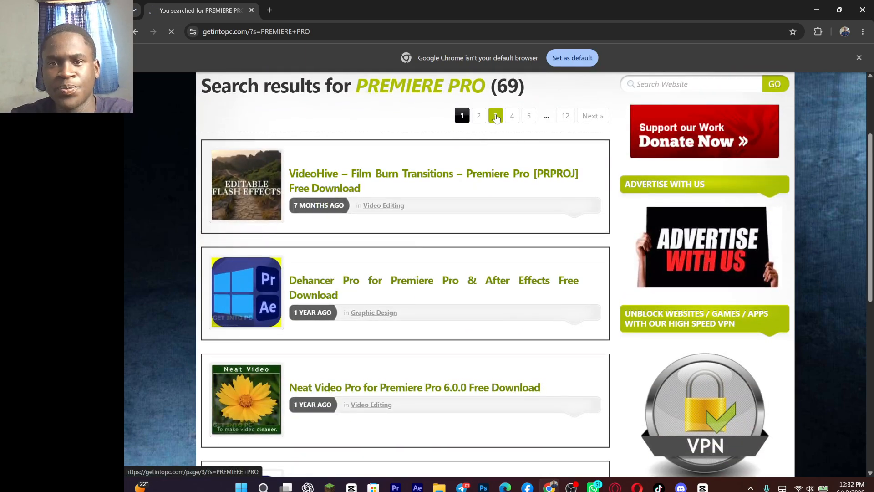
left_click(496, 116)
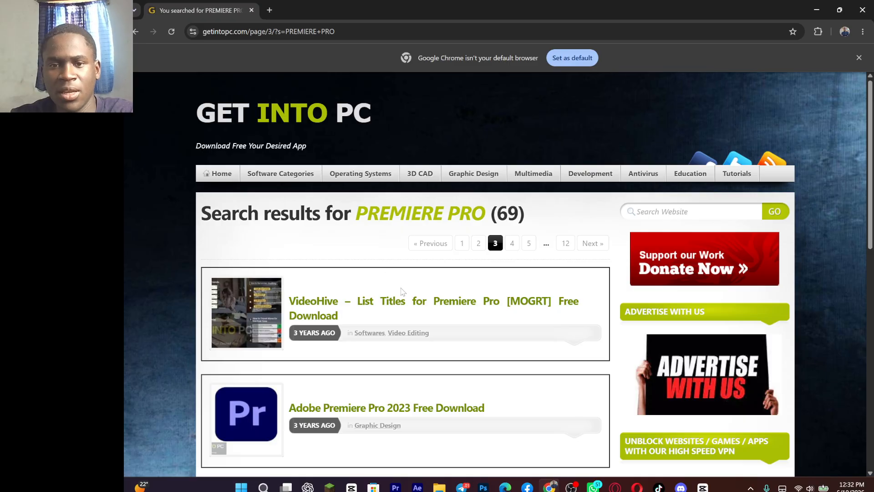
Step: Open the Adobe Premiere Pro 2023 Free Download post from the search results
scroll(409, 277, "down", 12)
scroll(423, 288, "up", 8)
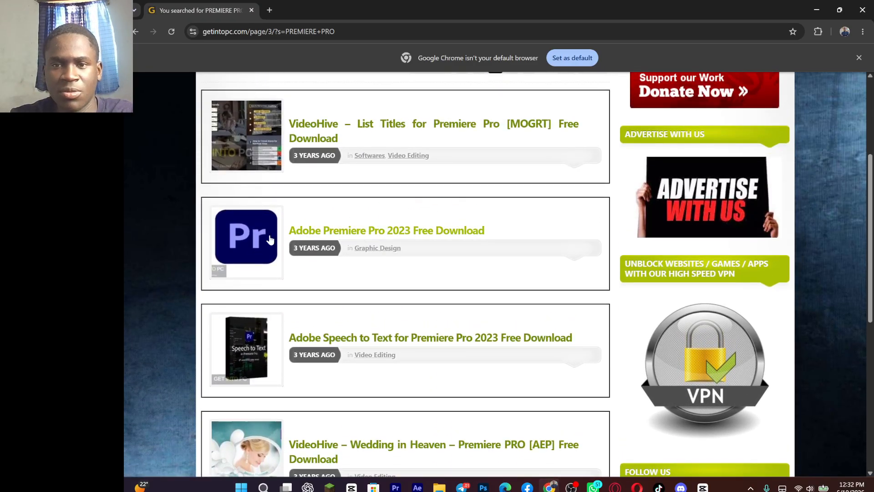
left_click(348, 233)
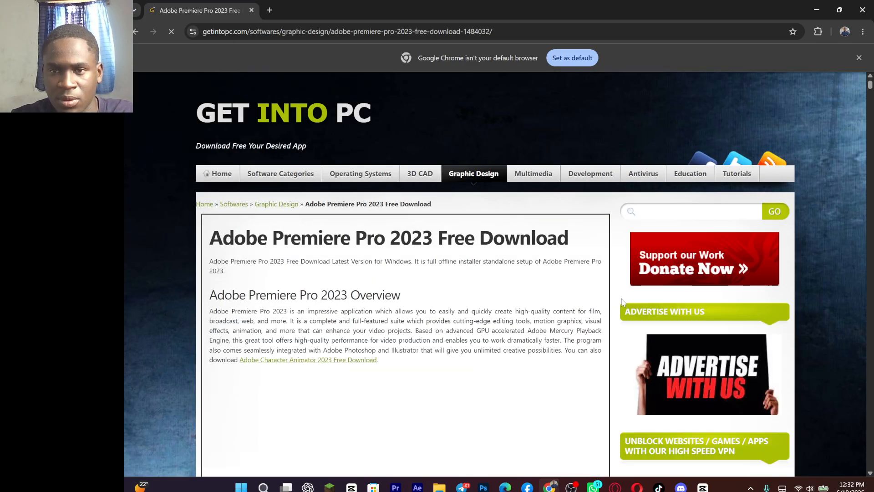
Step: Review the Premiere Pro 2023 post down to its download section and open the How to Install this Software guide
scroll(572, 300, "down", 12)
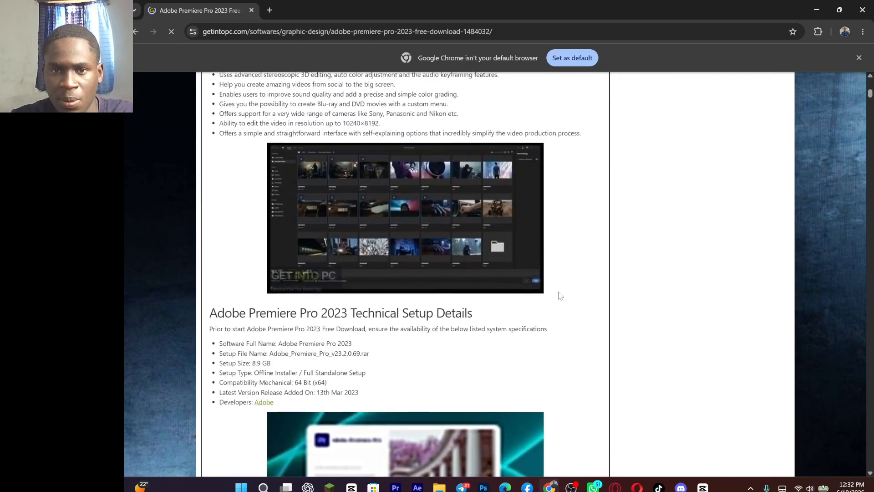
scroll(557, 296, "down", 3)
scroll(557, 296, "up", 8)
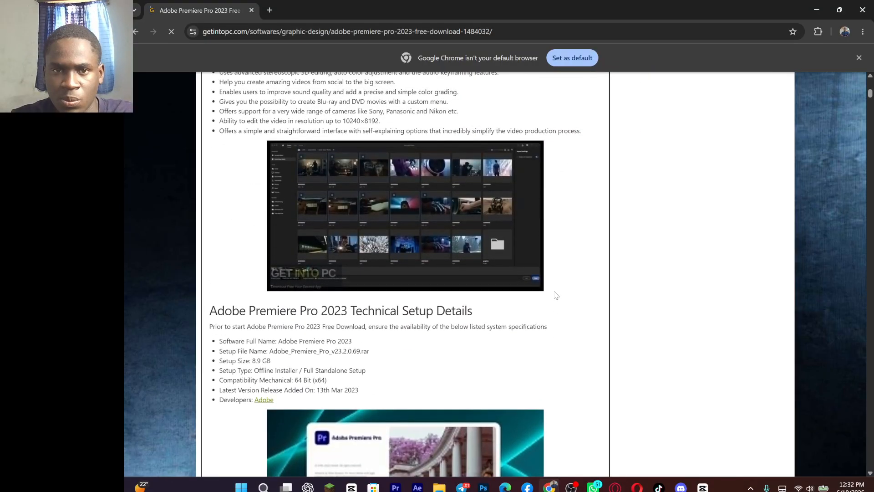
scroll(557, 296, "down", 15)
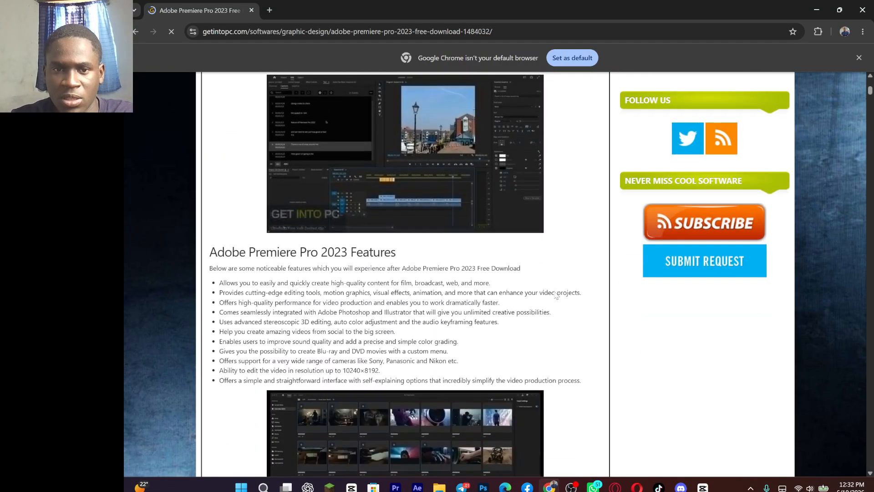
scroll(557, 296, "down", 3)
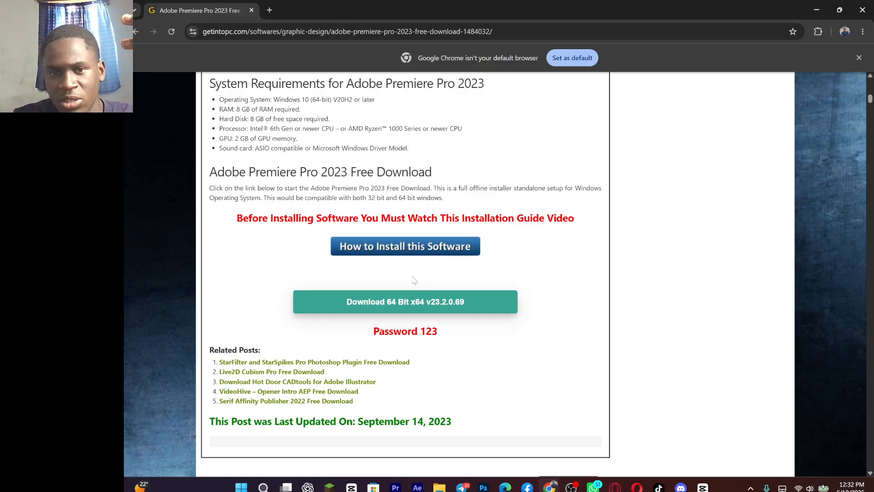
left_click(422, 254)
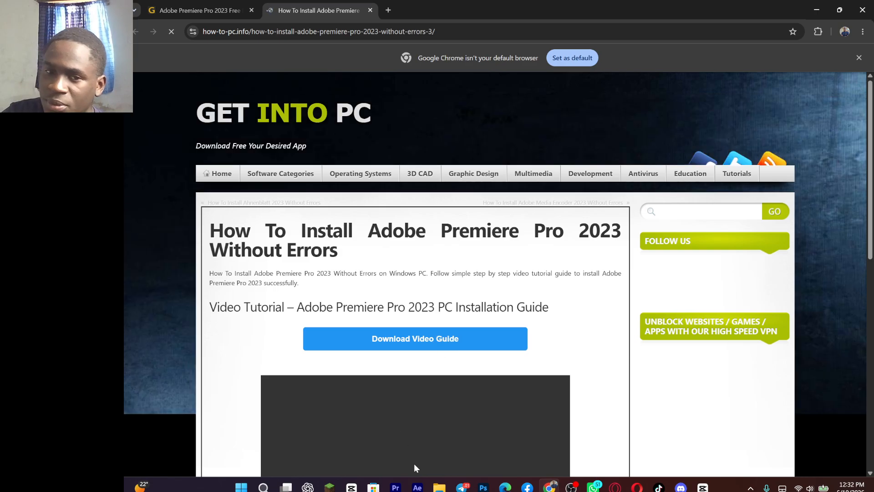
Step: Switch to Adobe Premiere Pro 2023 and create a new project named "my first edit"
mouse_move(404, 483)
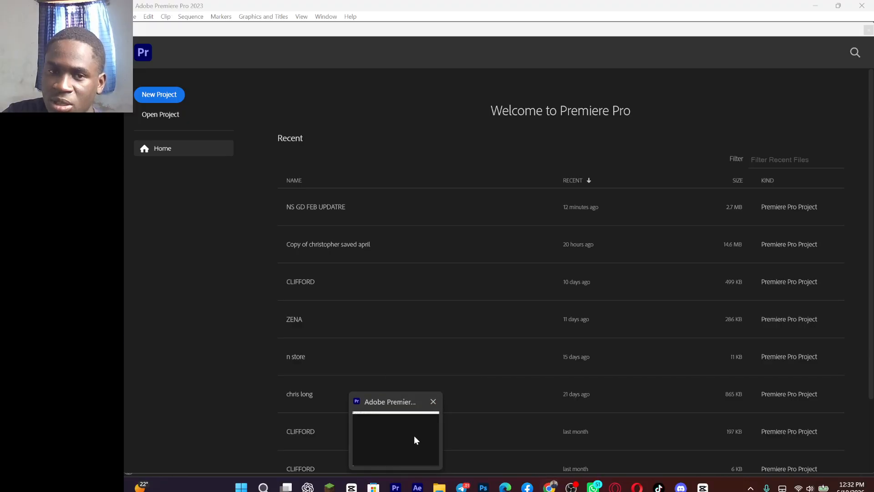
left_click(414, 437)
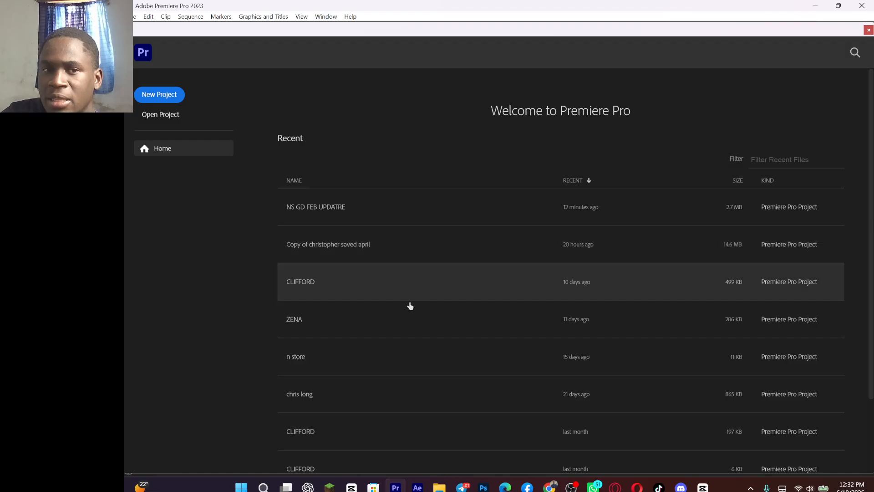
left_click(169, 94)
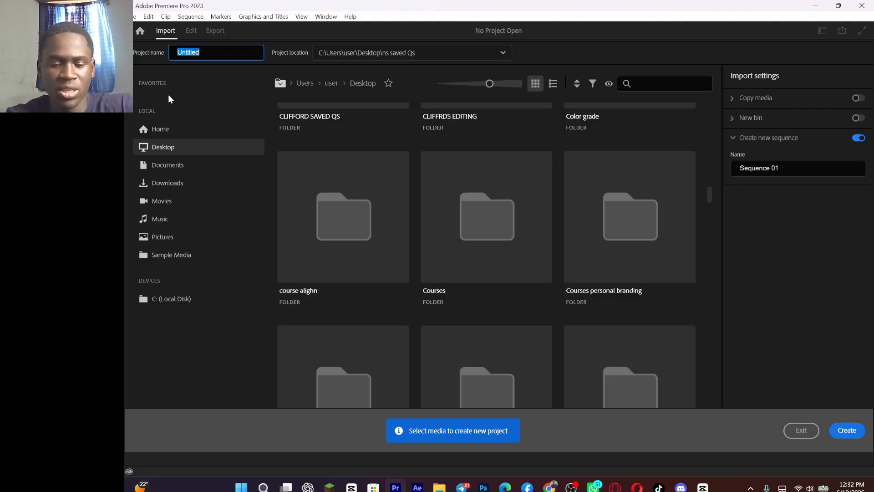
type("my")
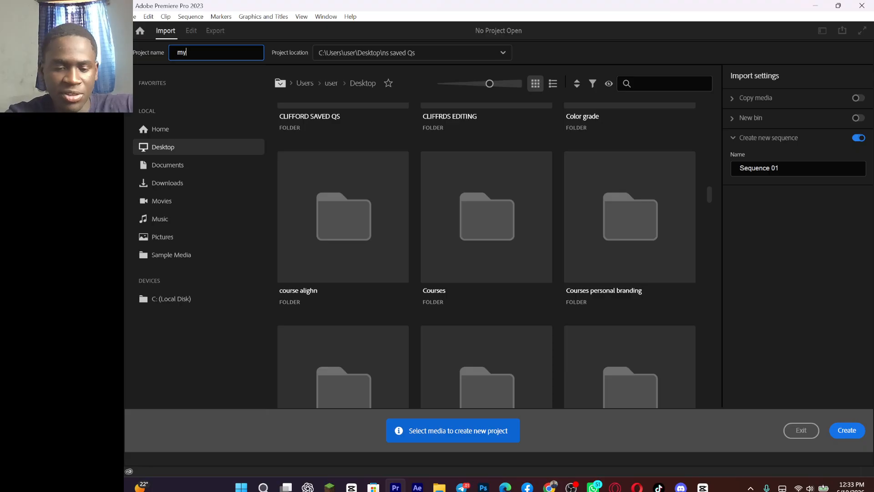
type(" first edit")
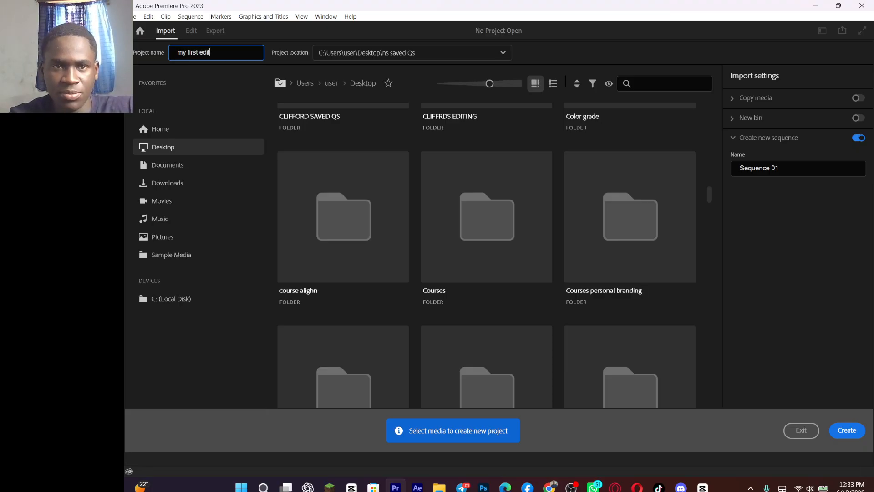
left_click(852, 430)
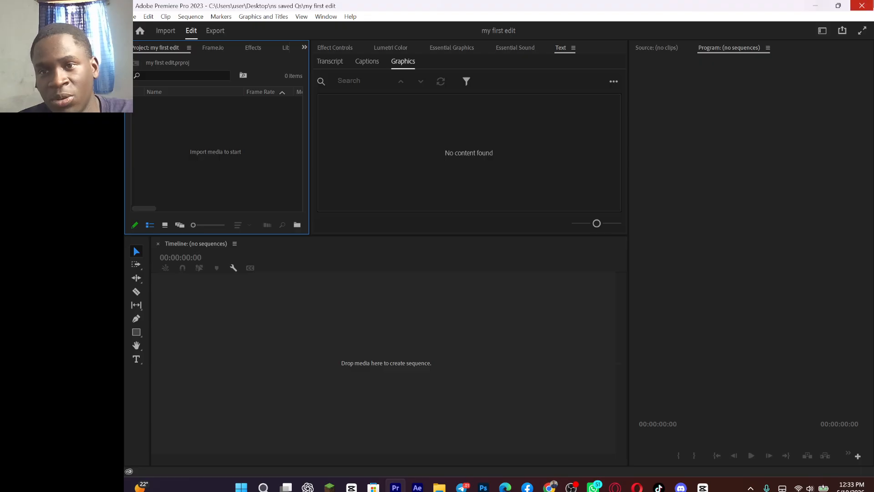
Step: Switch the workspace layout to Learning
left_click(822, 30)
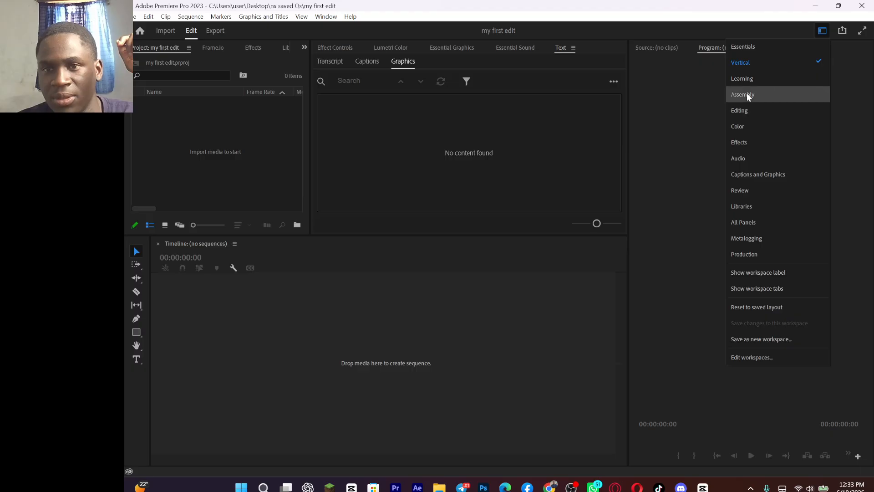
left_click(751, 79)
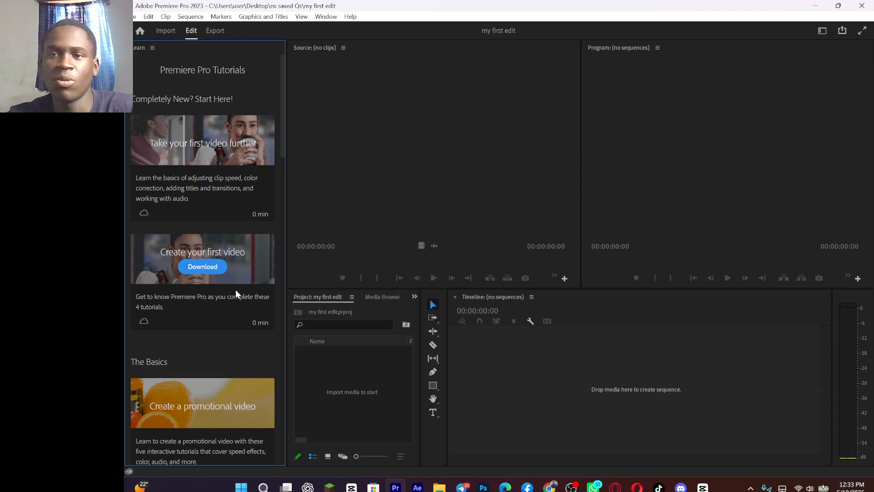
Step: Switch the workspace layout to Vertical
left_click(823, 30)
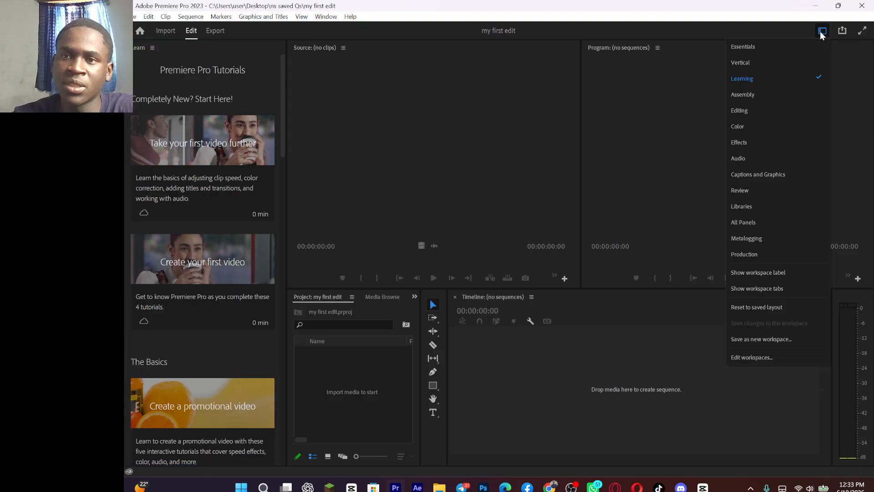
left_click(764, 64)
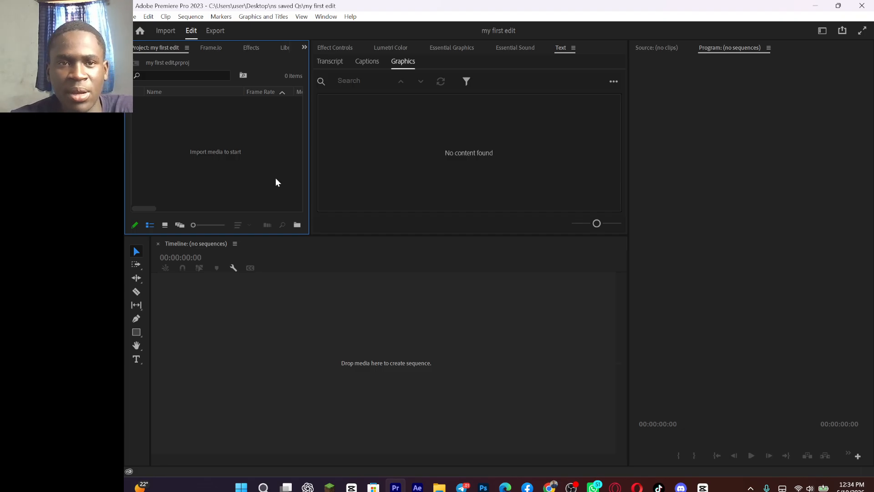
Step: Look over the main areas of the Vertical workspace: project bin, text and effects group, program monitor and timeline
left_click(427, 138)
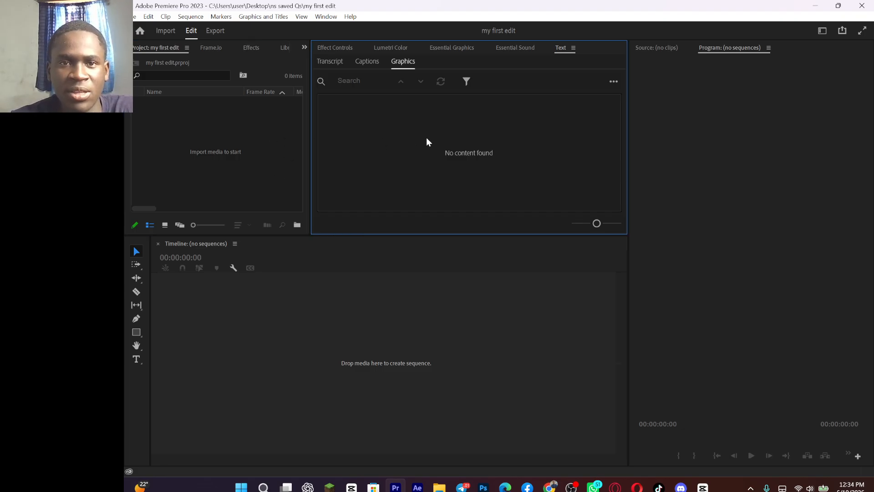
left_click(737, 158)
left_click(415, 328)
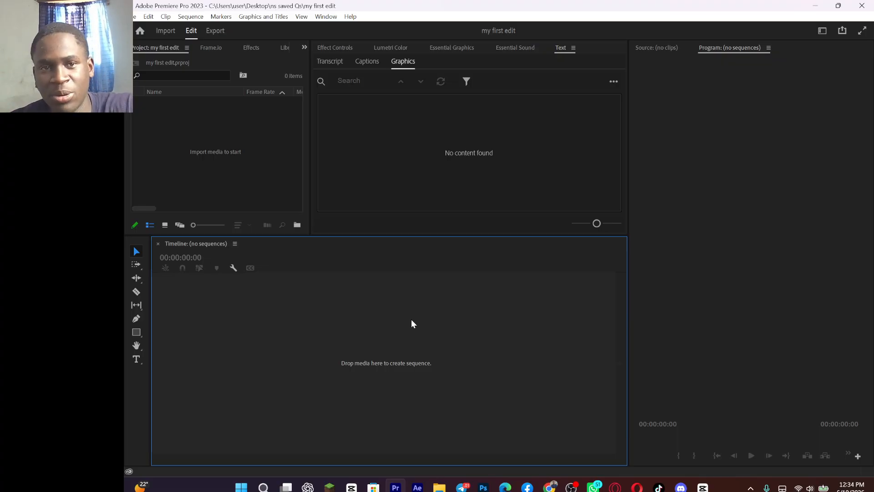
left_click(183, 128)
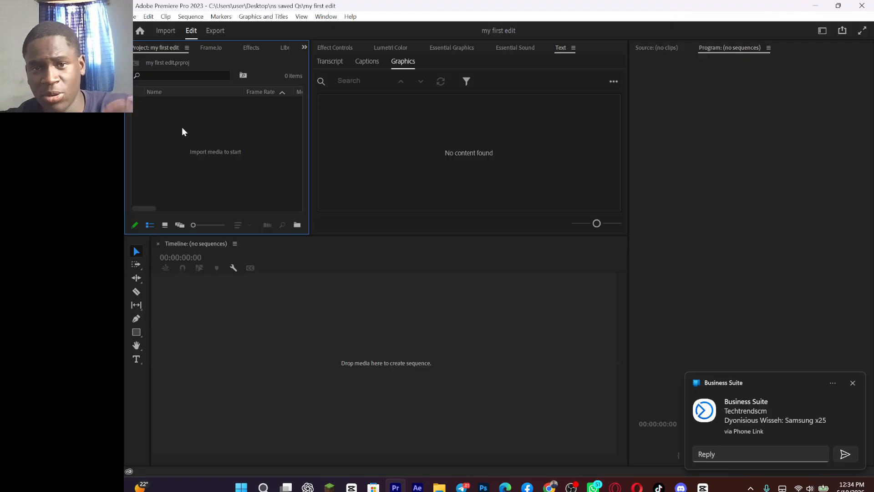
left_click(409, 136)
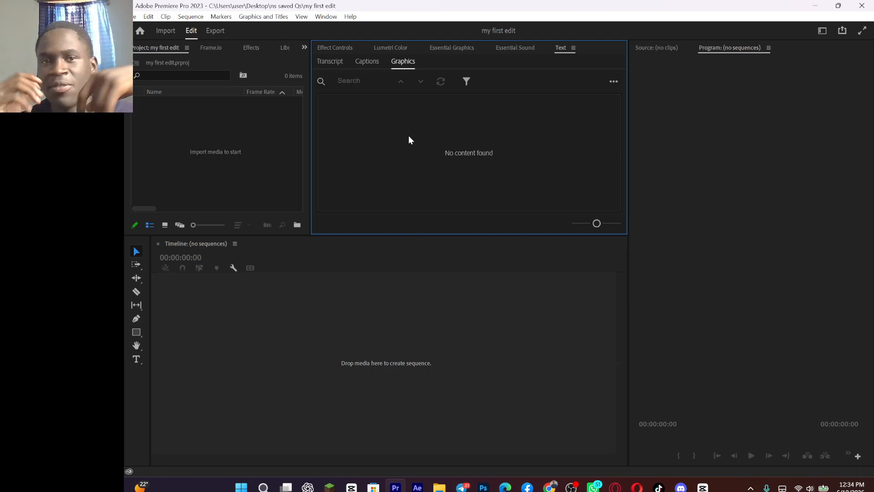
left_click(731, 214)
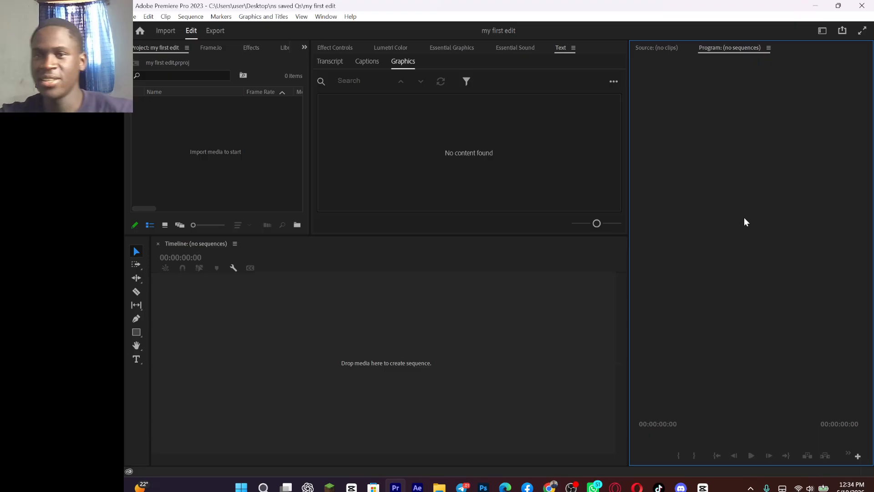
left_click(438, 331)
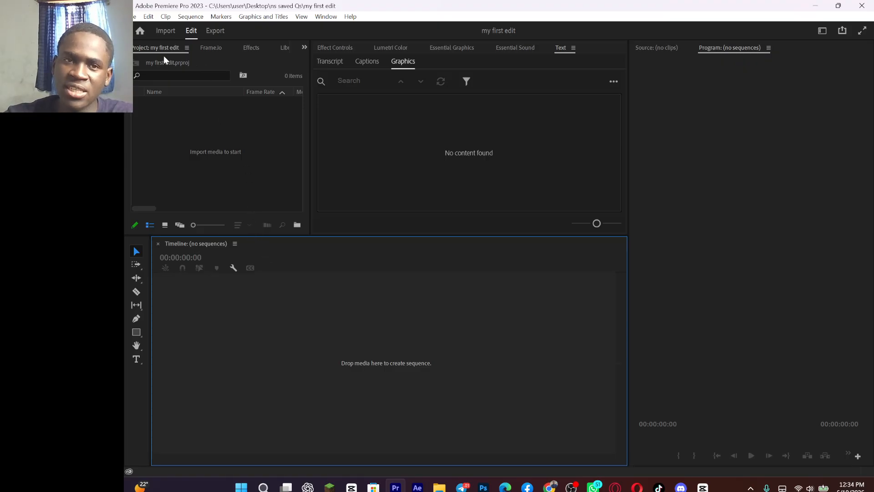
left_click(241, 122)
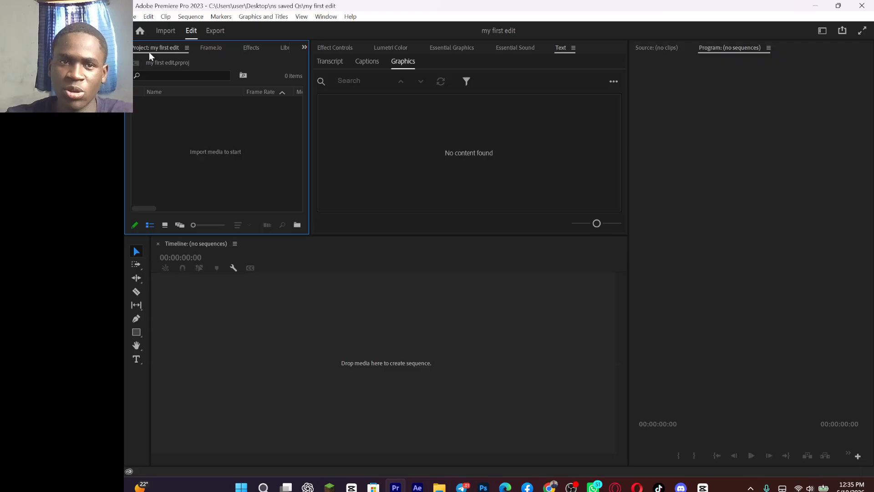
Step: Look through the Effects, Effect Controls, Lumetri Color, Essential Graphics, Essential Sound and Text panels
left_click(253, 47)
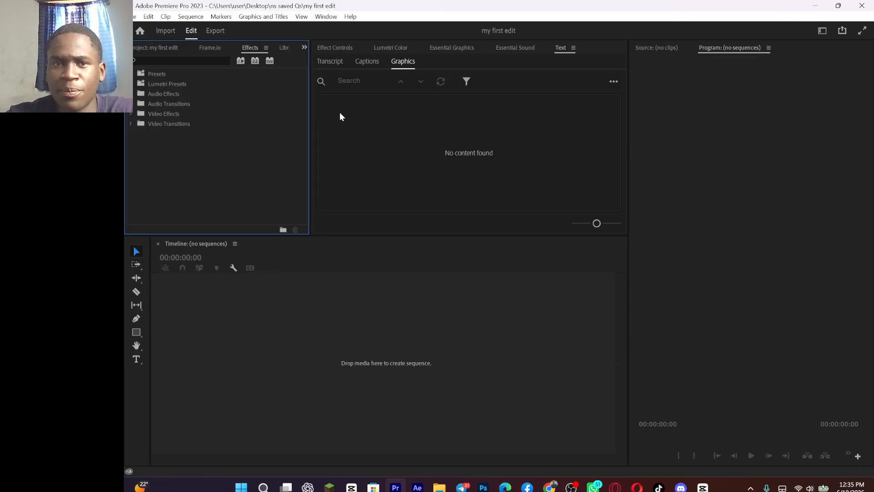
left_click(345, 49)
left_click(405, 51)
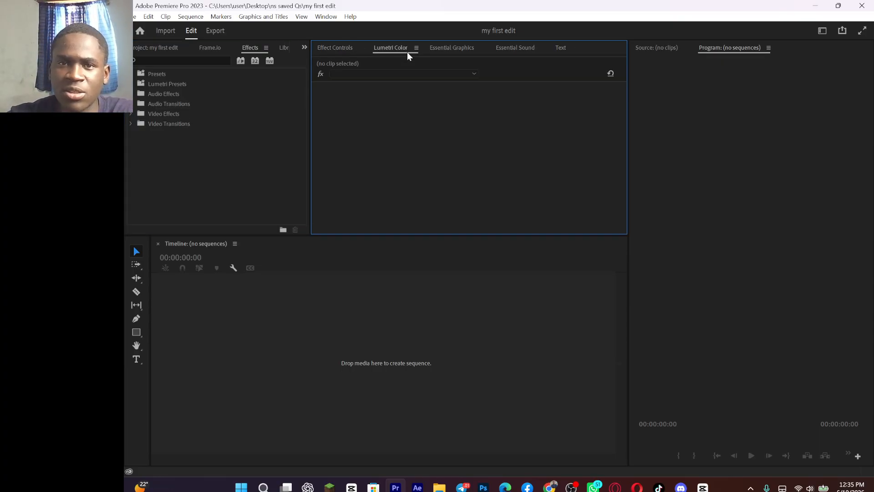
left_click(443, 49)
left_click(529, 48)
left_click(559, 48)
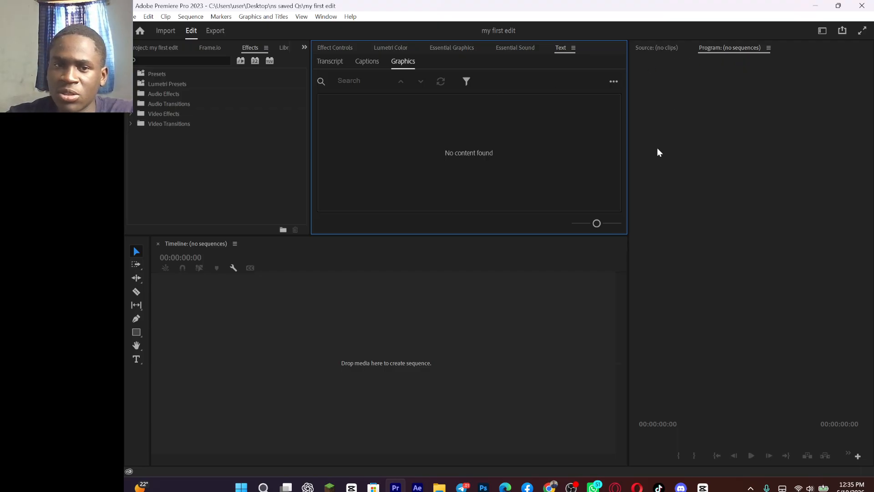
Step: Import the "Sumsung videos" folder from the Desktop into the project
left_click(160, 50)
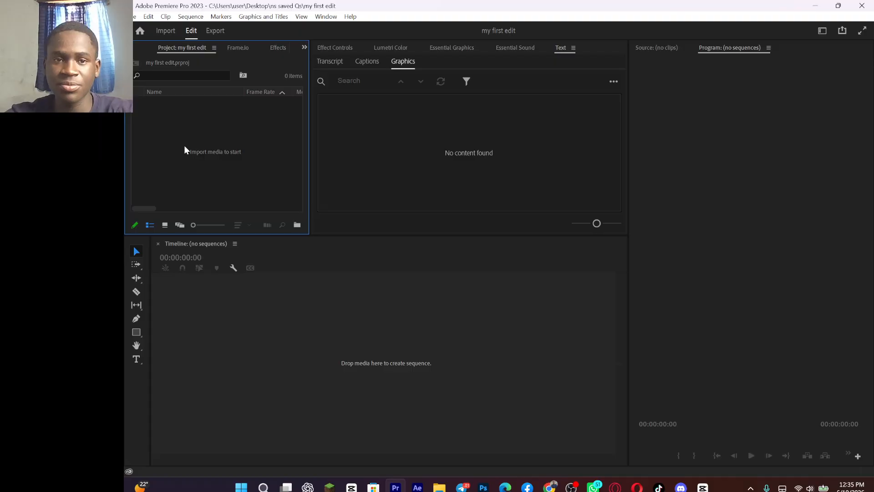
double_click(209, 147)
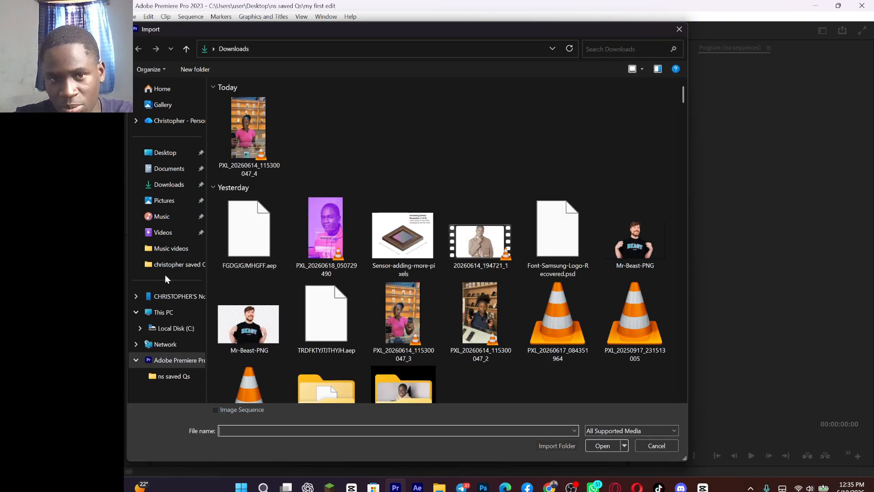
left_click(170, 160)
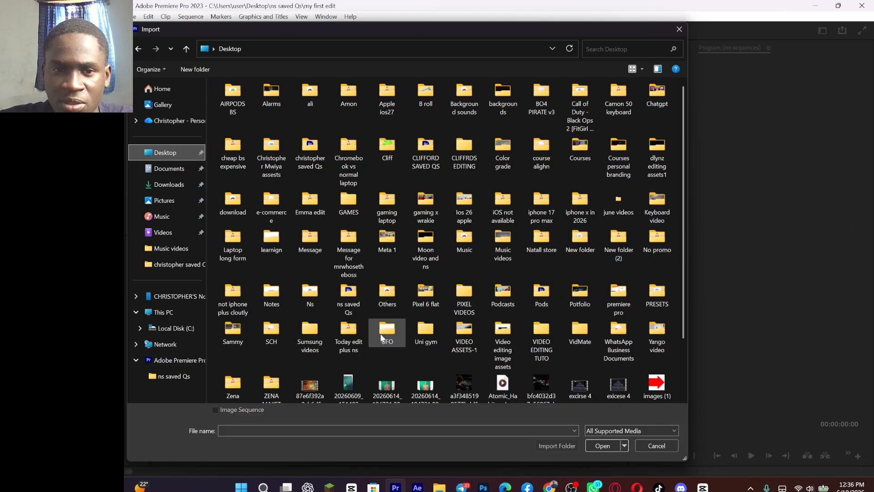
left_click(317, 338)
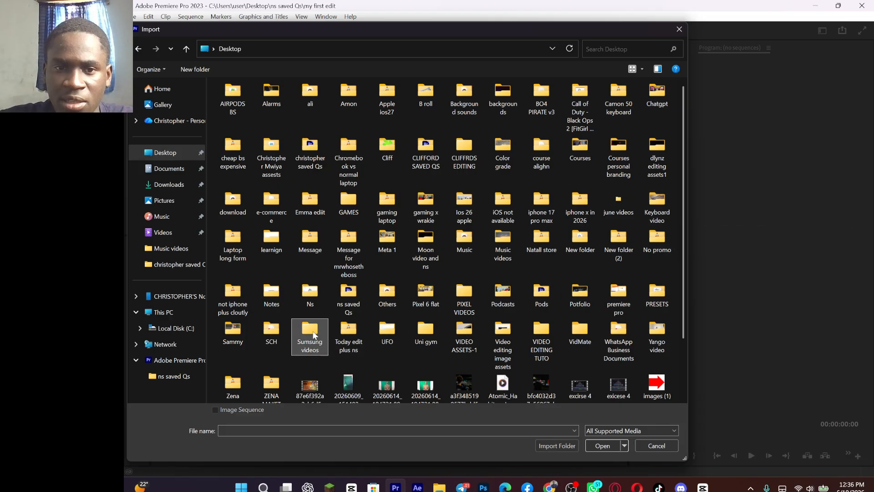
left_click(556, 445)
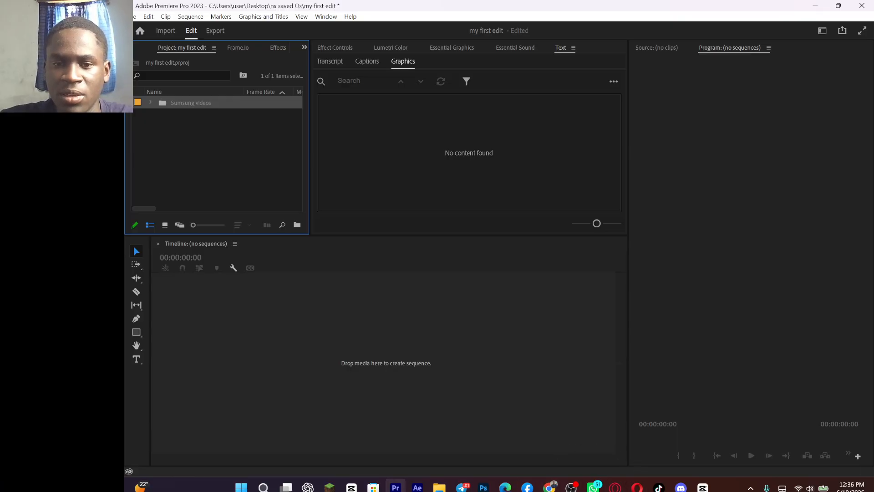
left_click(572, 487)
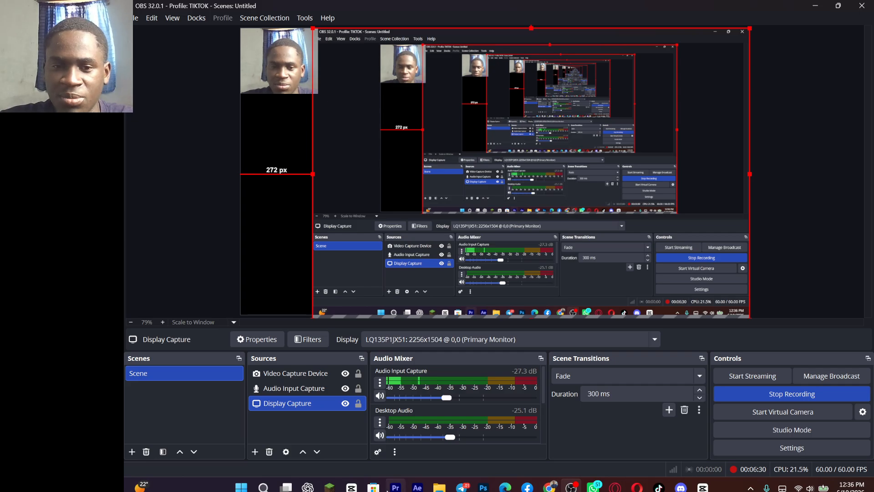
left_click(371, 449)
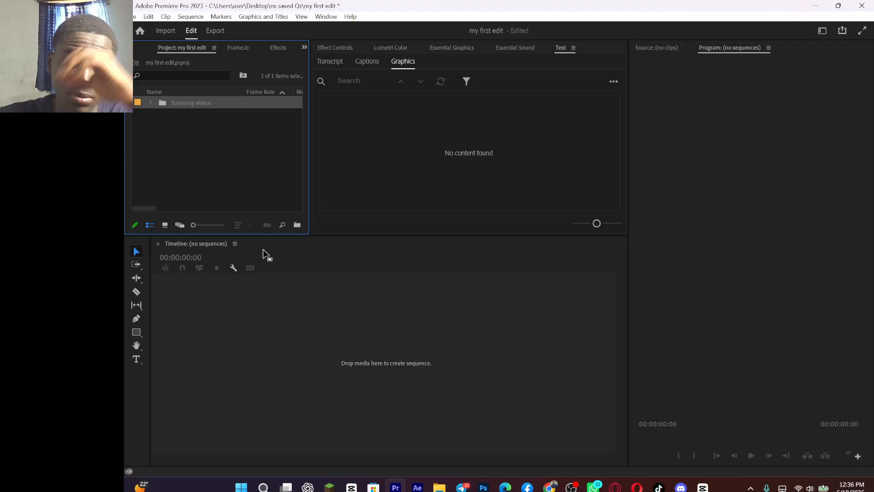
Step: Import the creator's personally named assets folder and the "Background sounds" folder from the Desktop into the project
double_click(191, 148)
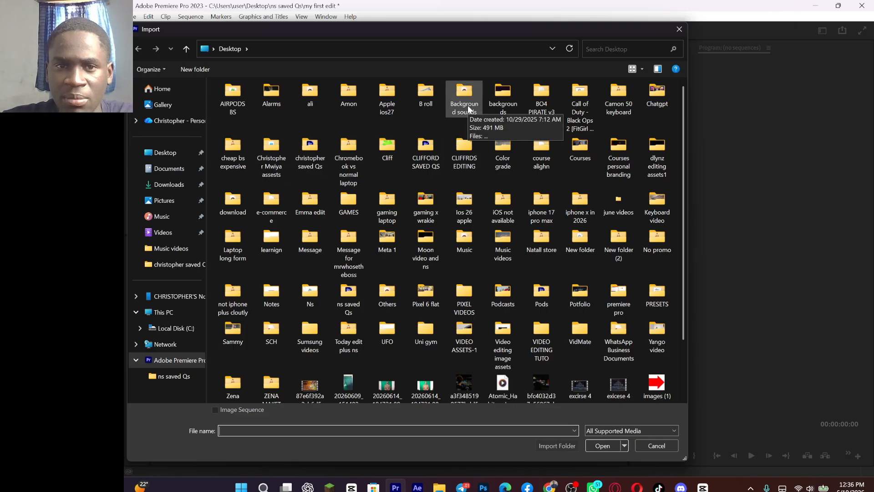
left_click(259, 149)
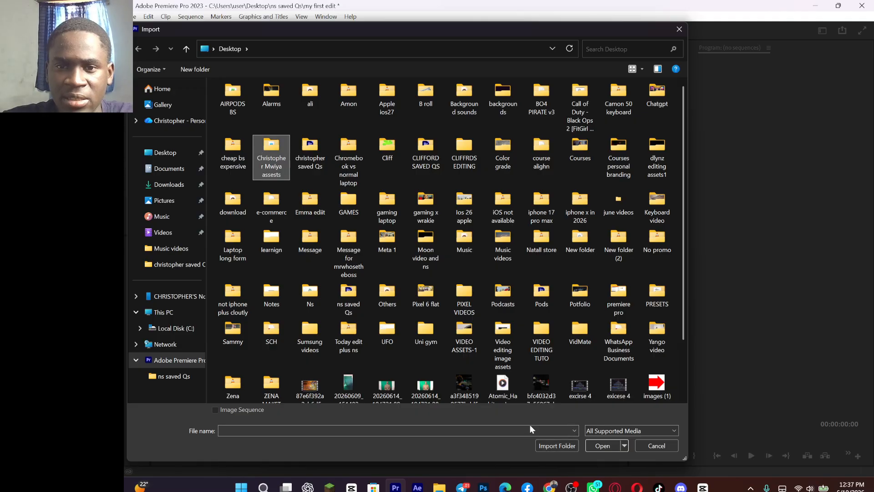
left_click(564, 446)
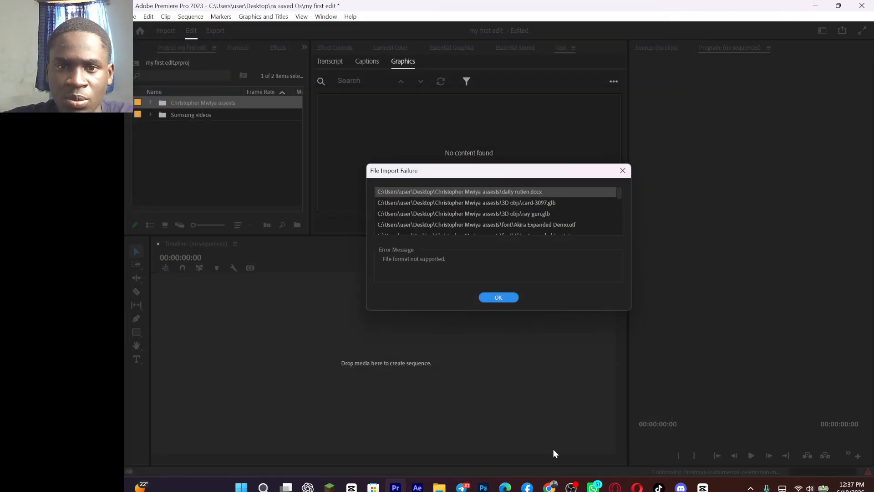
double_click(223, 163)
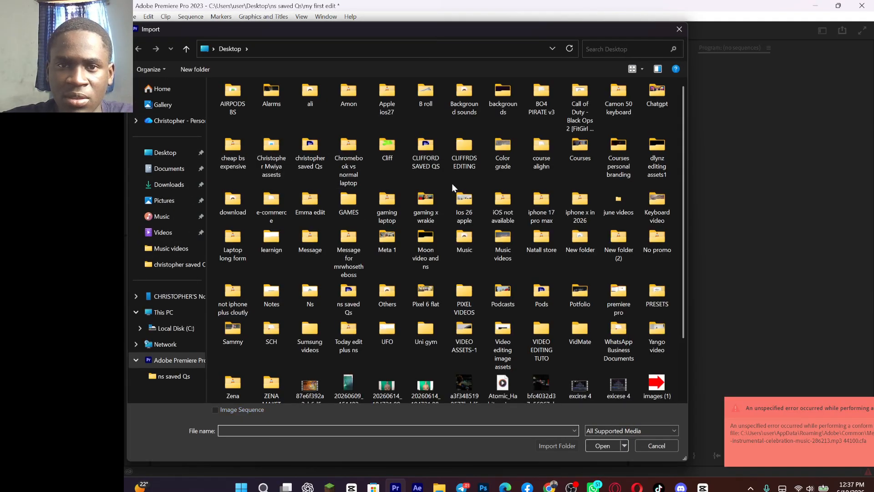
left_click(463, 108)
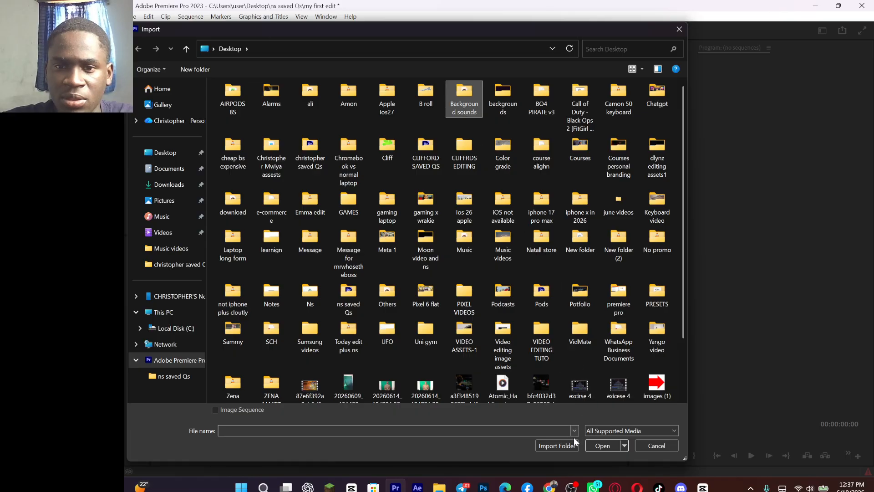
left_click(562, 446)
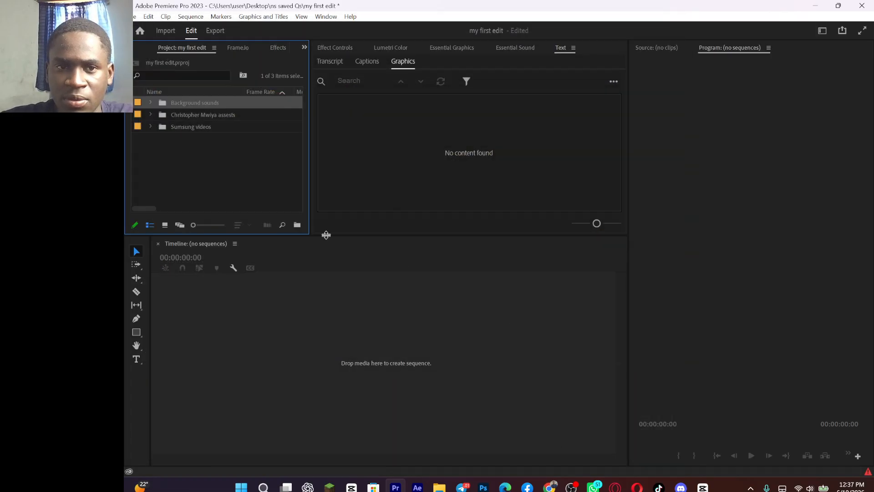
Step: Import the "VIDEO ASSETS-1" folder from the Desktop and dismiss the import failure notice
double_click(204, 137)
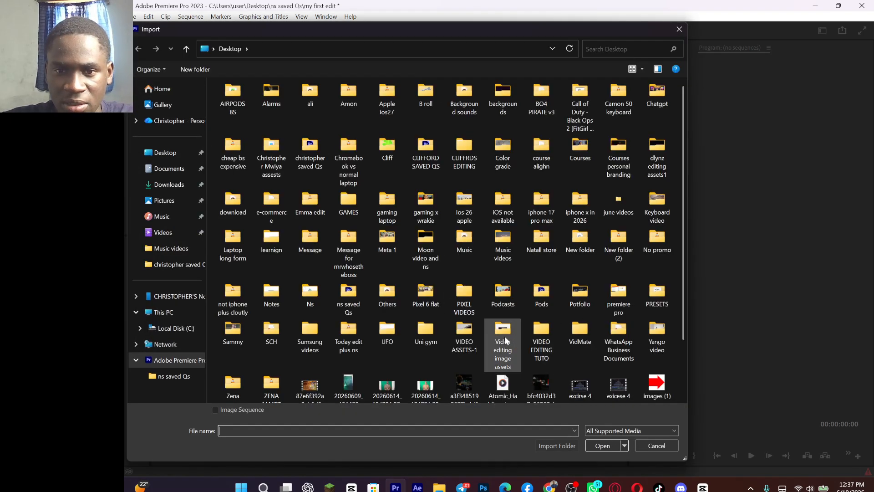
left_click(461, 340)
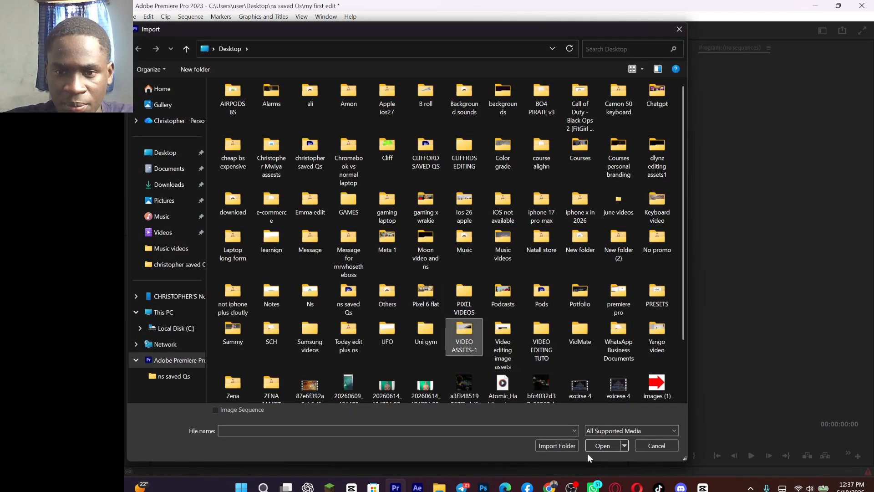
left_click(566, 445)
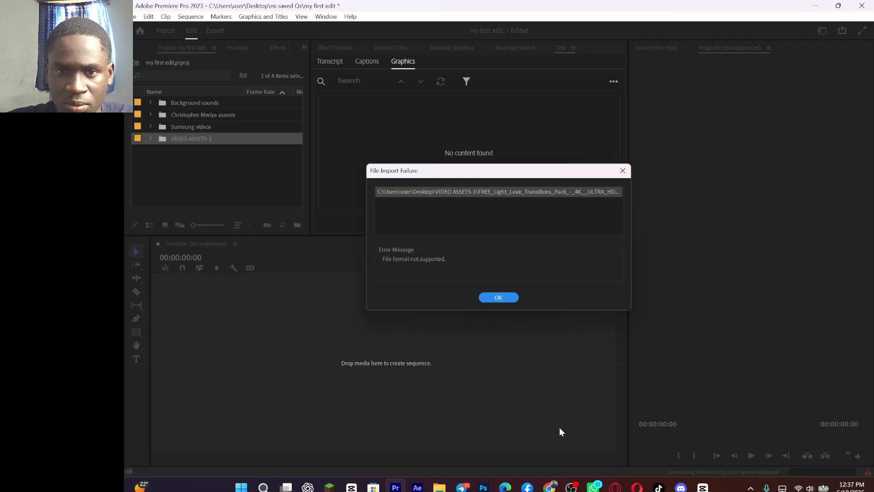
left_click(498, 297)
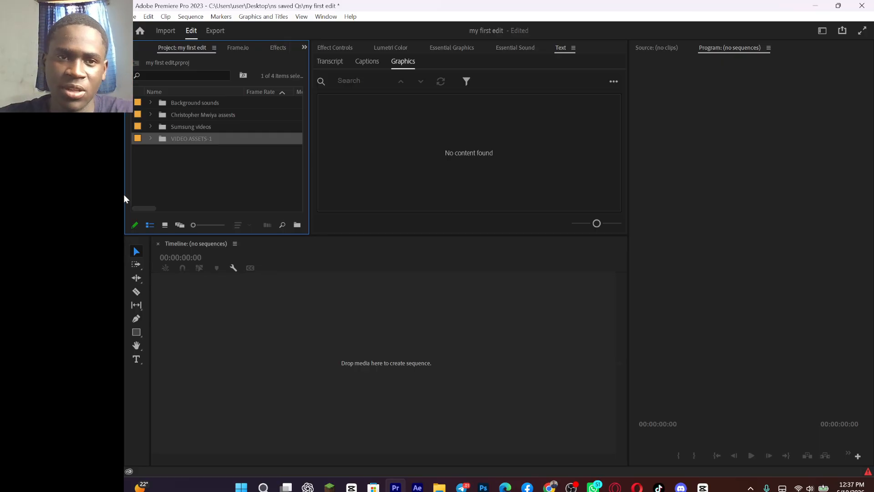
Step: Expand the "Sumsung videos" and "A roll" bins and play the first A roll clip in the Source monitor
left_click(150, 126)
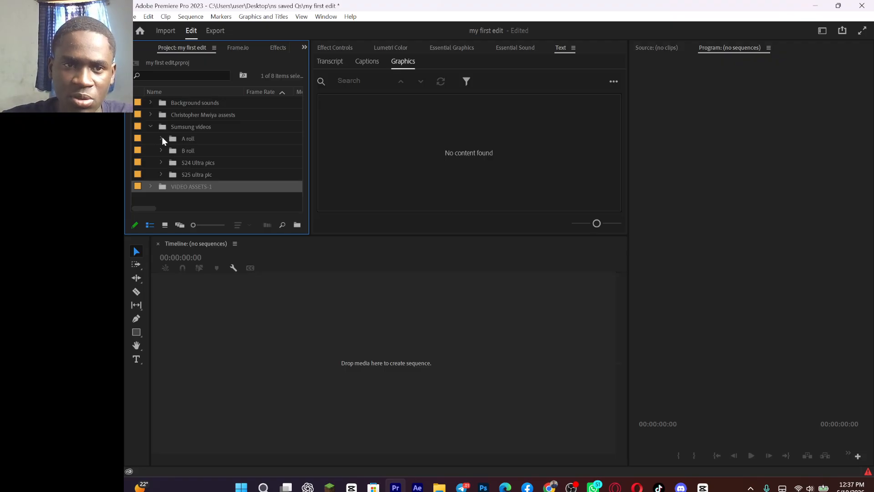
left_click(162, 138)
left_click(181, 152)
double_click(181, 152)
key("space")
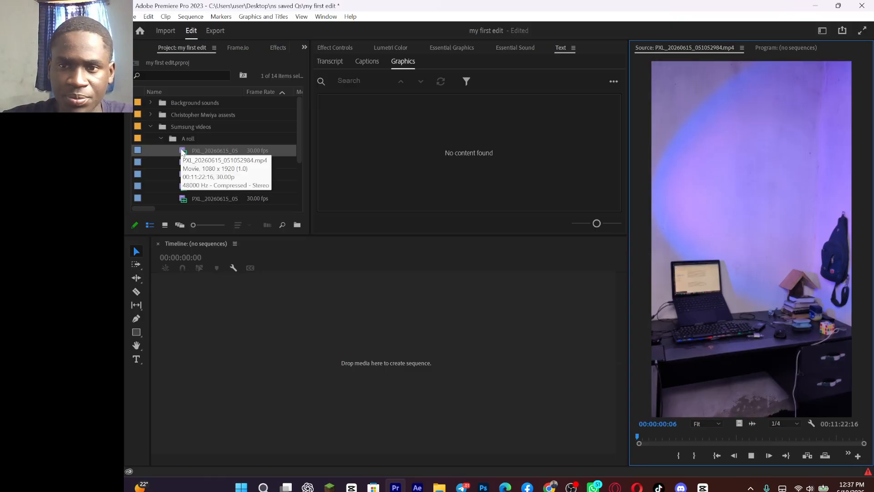
Step: Scrub through the opened source clip and preview the section around 39 seconds, pausing at 00:00:39:15
left_click(663, 435)
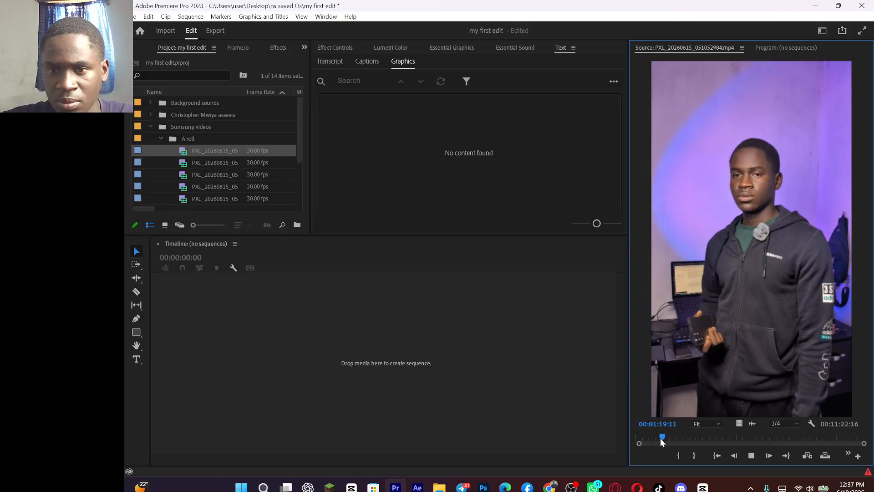
left_click(650, 437)
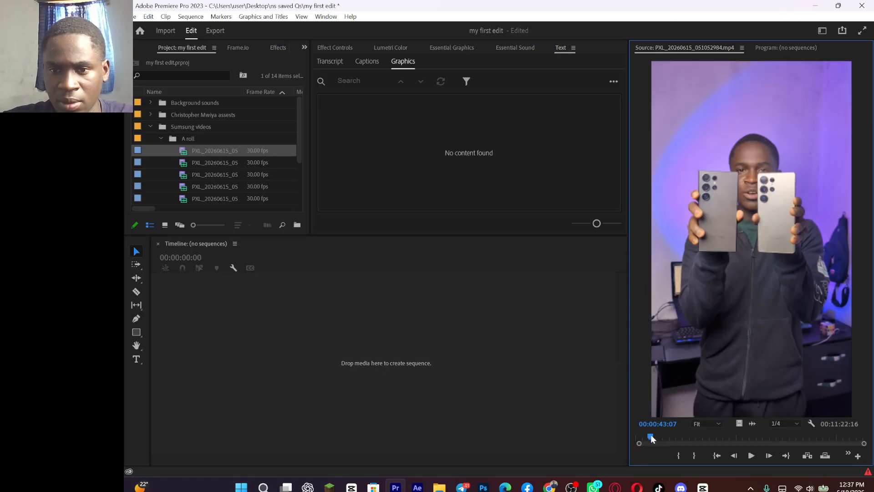
left_click(645, 437)
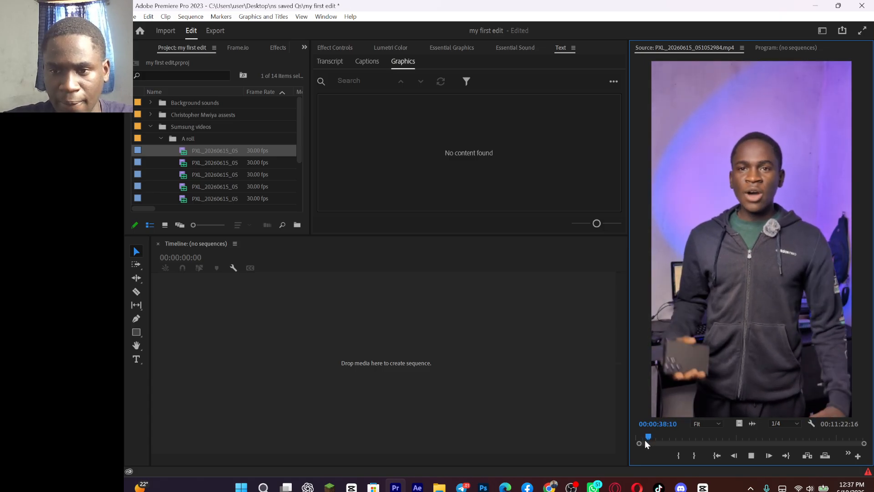
key("space")
key("space")
key("space")
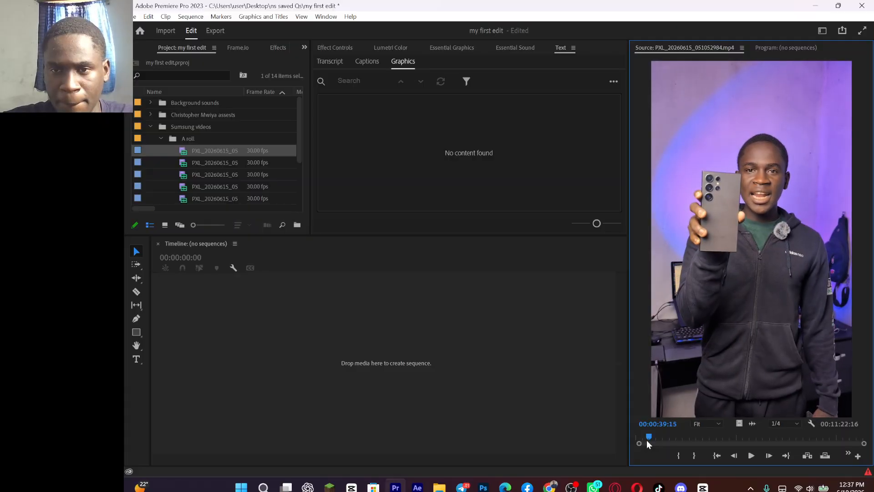
Step: Preview the third A roll clip, PXL_20260615_052536614.mp4, in the Source monitor and scrub to about 35 seconds
double_click(177, 176)
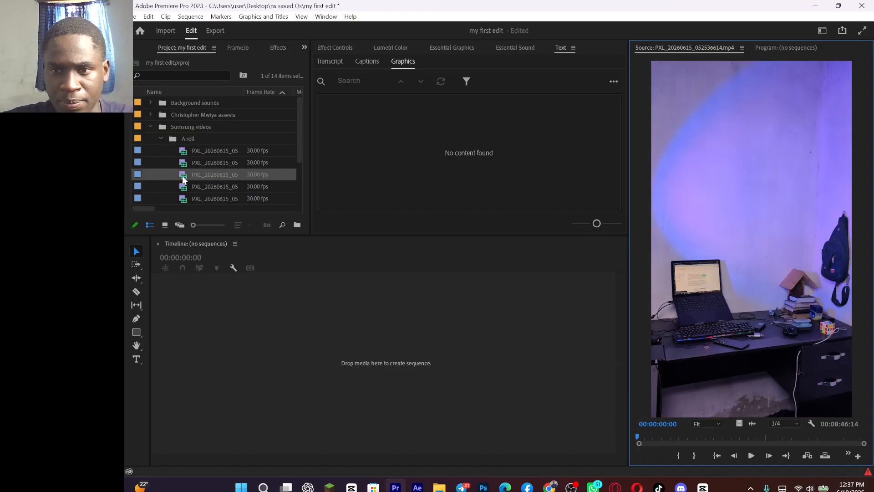
key("space")
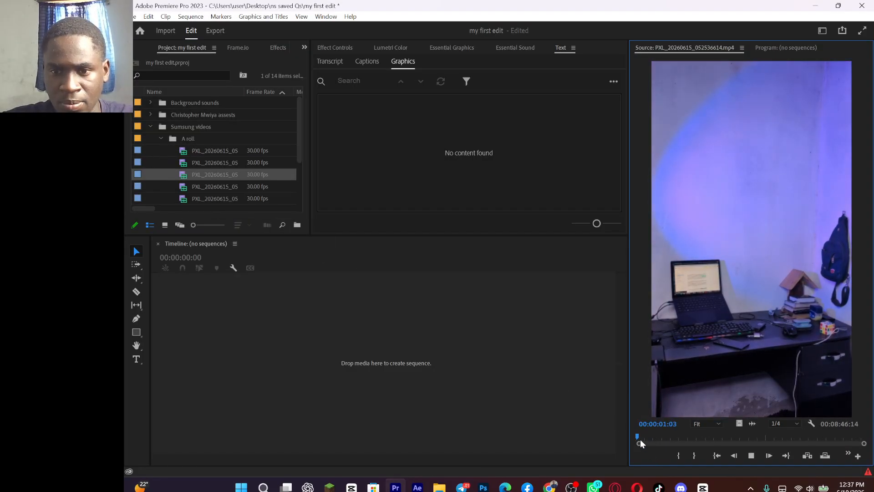
left_click_drag(641, 439, 656, 436)
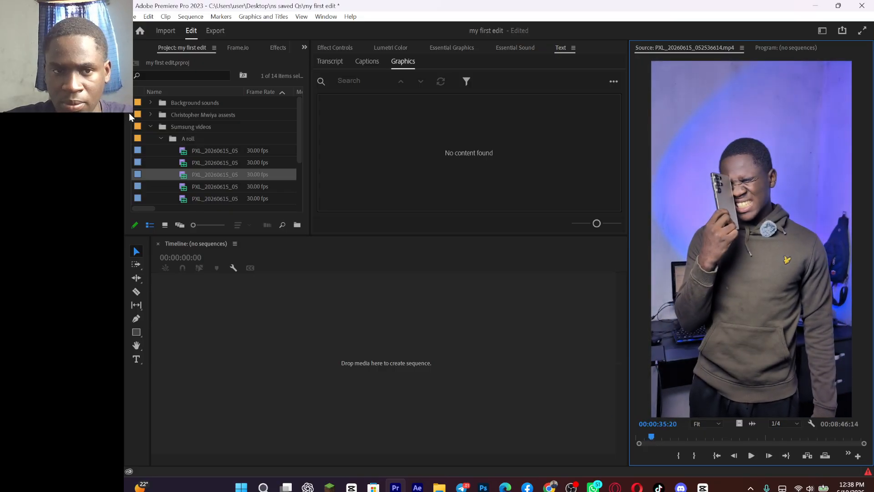
Step: Preview the second A roll clip, PXL_20260615_052413975.mp4, scrubbing ahead and pausing playback at 00:00:23:13
double_click(185, 162)
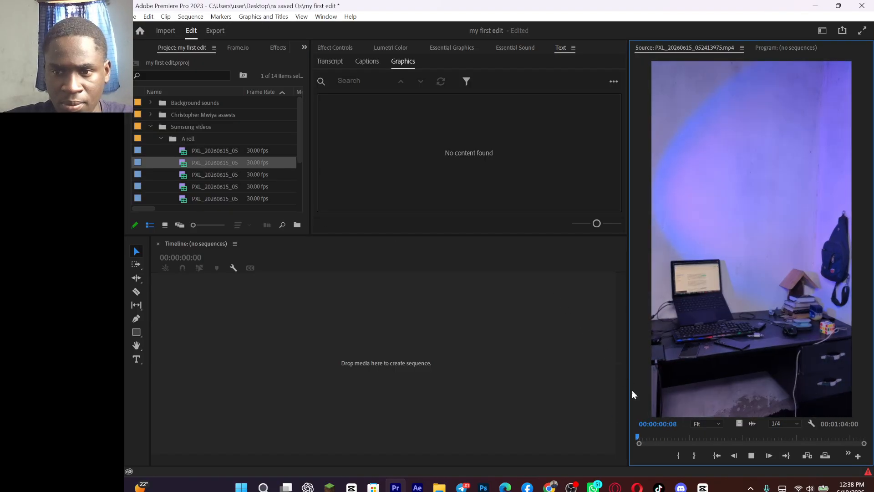
left_click(655, 436)
left_click_drag(658, 435, 709, 437)
key("space")
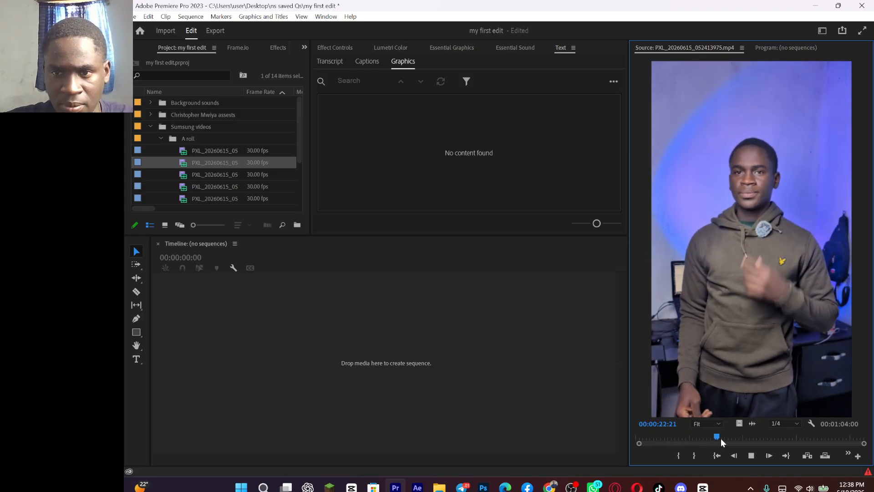
key("space")
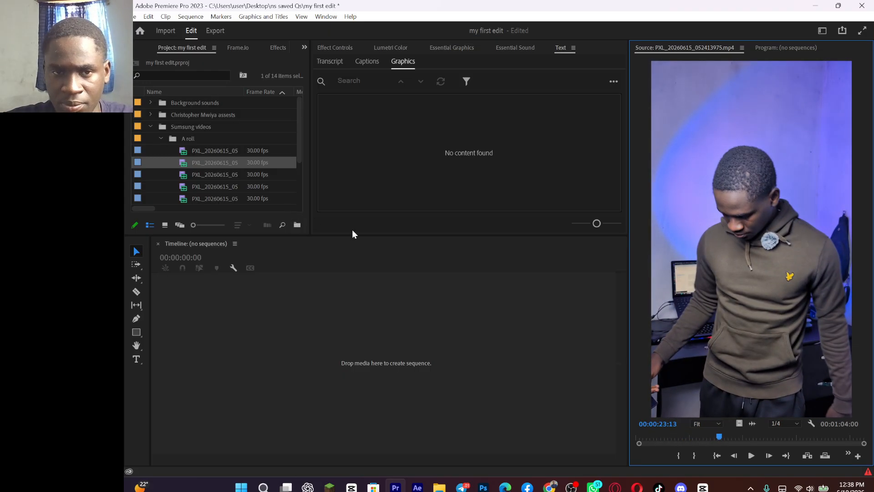
left_click(414, 327)
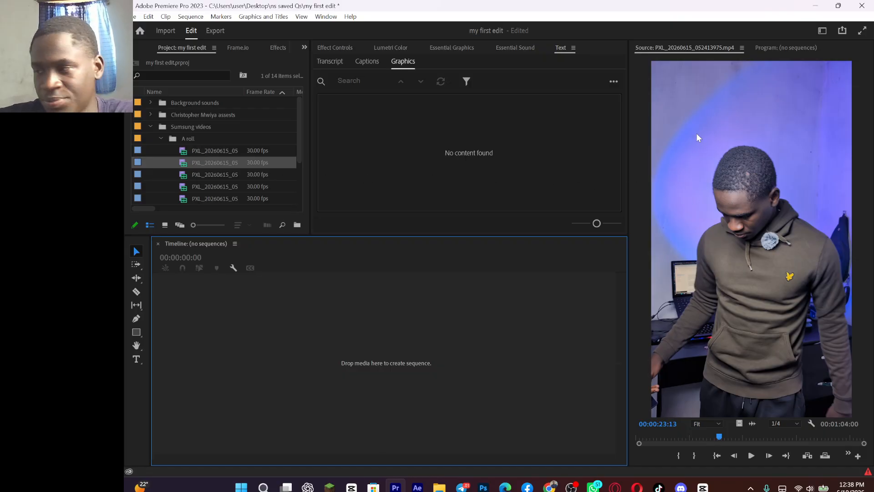
Step: Create a new sequence in the empty timeline from the first A roll clip, PXL_20260615_051052984.mp4
double_click(182, 151)
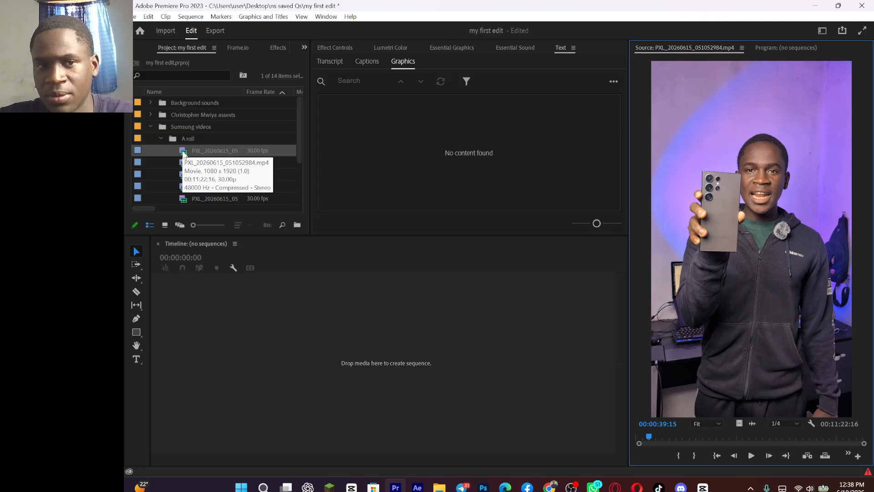
left_click(183, 154)
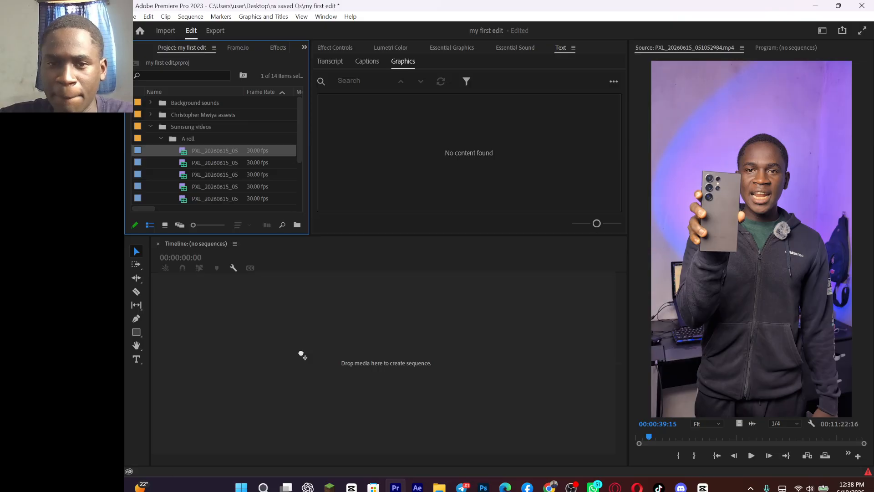
left_click_drag(301, 355, 302, 354)
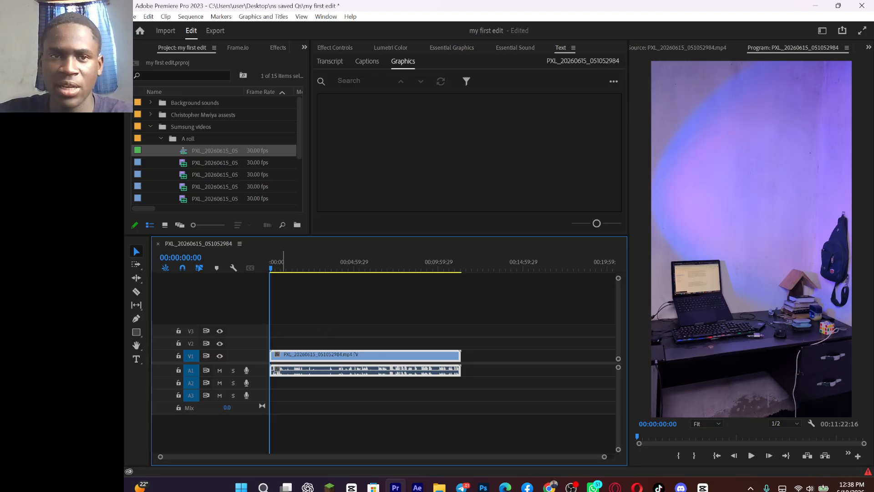
Step: Review the new sequence's frame size, timebase and preview options in Sequence Settings, and close them without changes
left_click(190, 16)
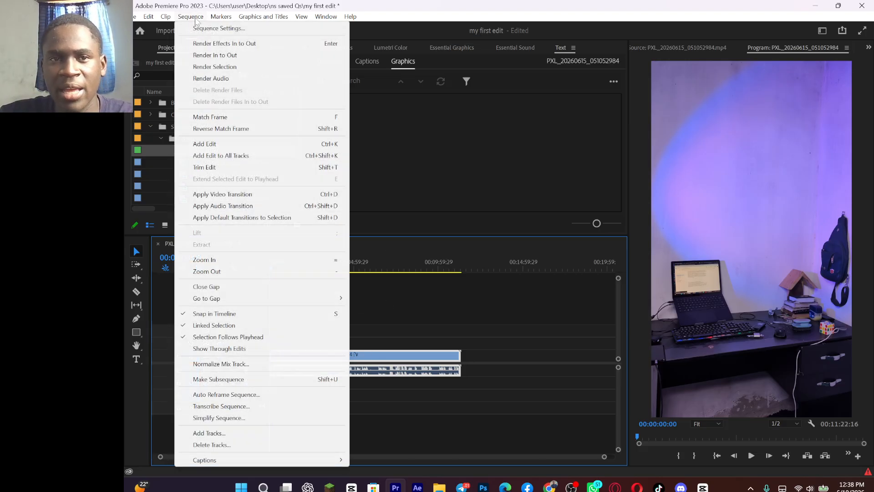
left_click(207, 29)
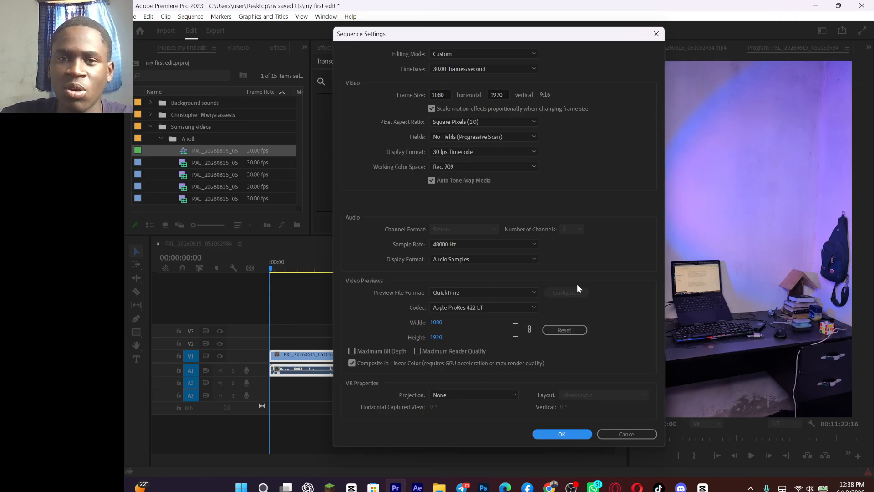
left_click(656, 33)
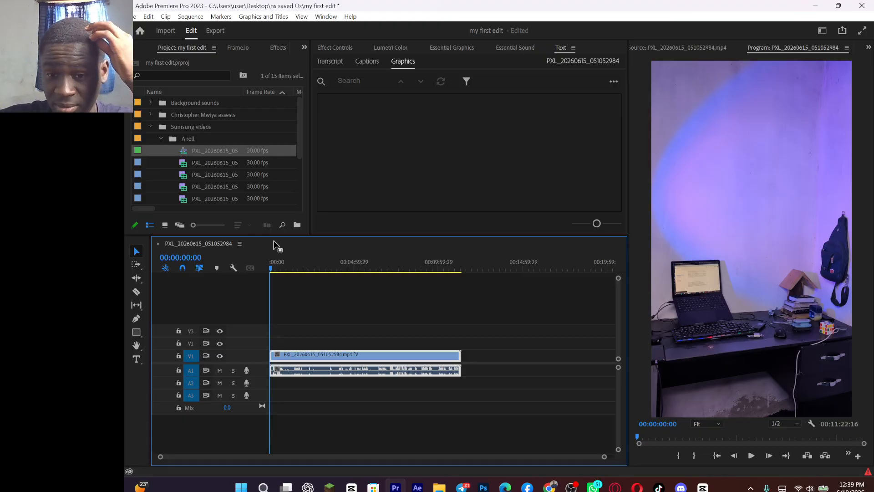
left_click(579, 487)
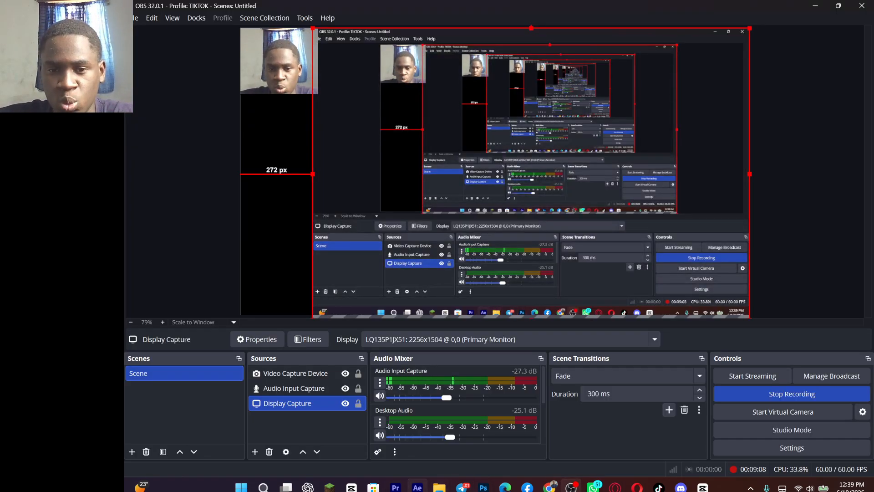
left_click(395, 487)
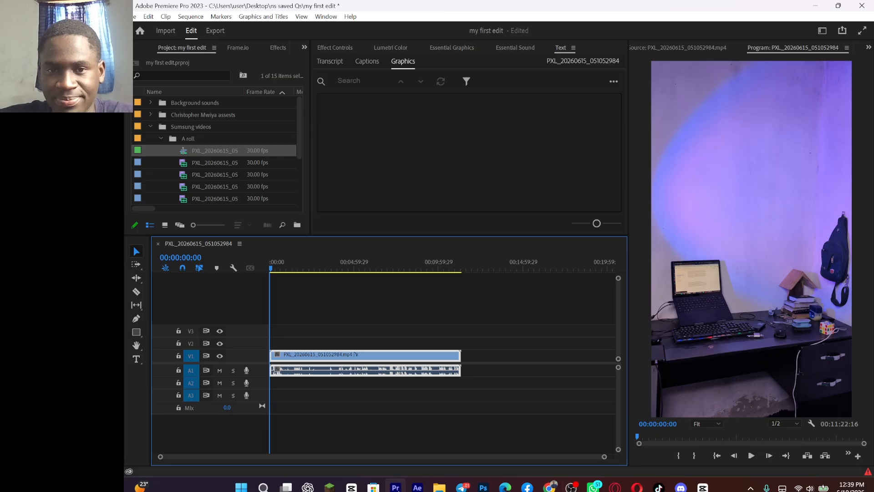
Step: Inspect the timeline in close-up at 00:00:10:19, and return to the sequence start with the whole clip in view
left_click(274, 269)
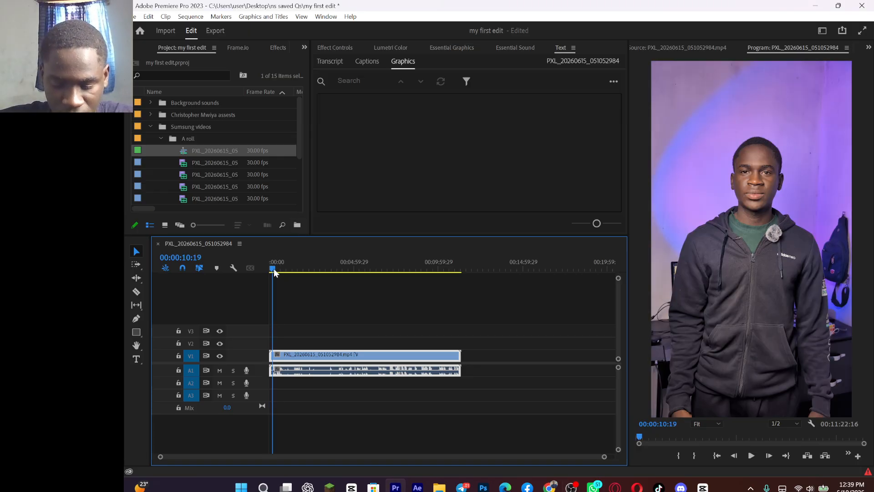
key("equal")
key("equal")
key("equal")
key("equal")
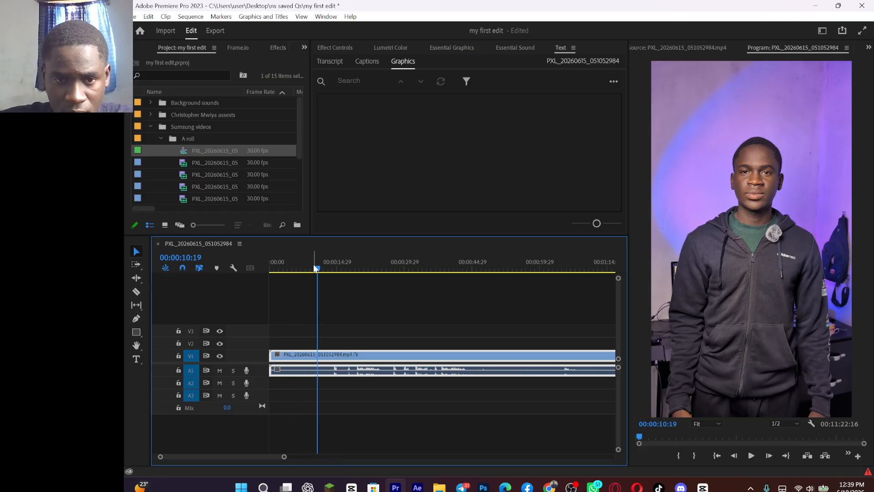
left_click_drag(313, 265, 259, 270)
key("minus")
key("minus")
key("minus")
key("minus")
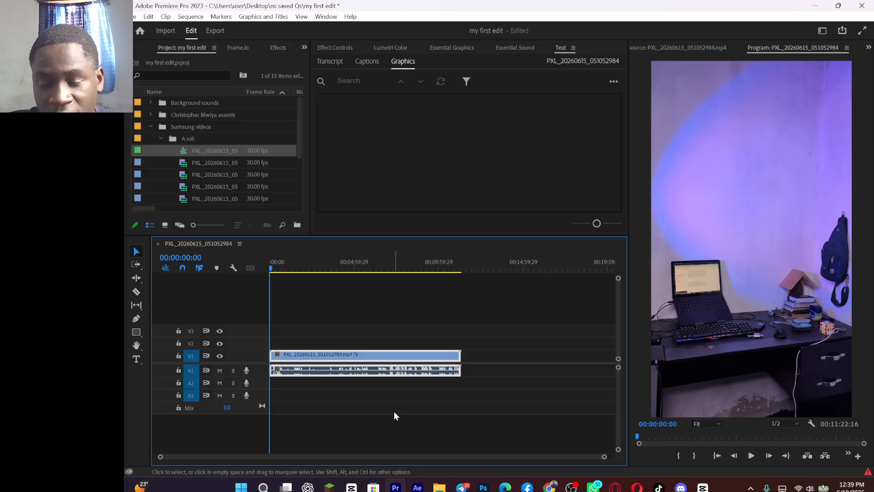
Step: Demonstrate magnifying and shrinking the timeline's time scale around the clip, discarding the accidental timecode entry
key("equal")
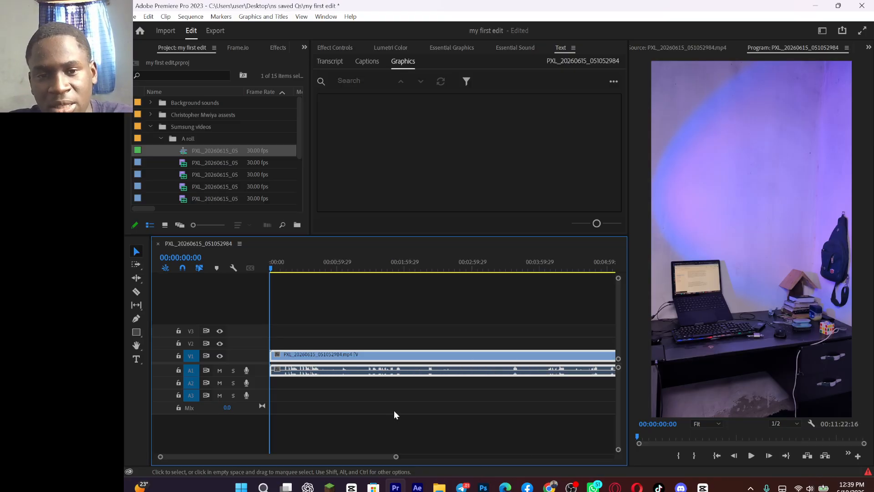
key("minus")
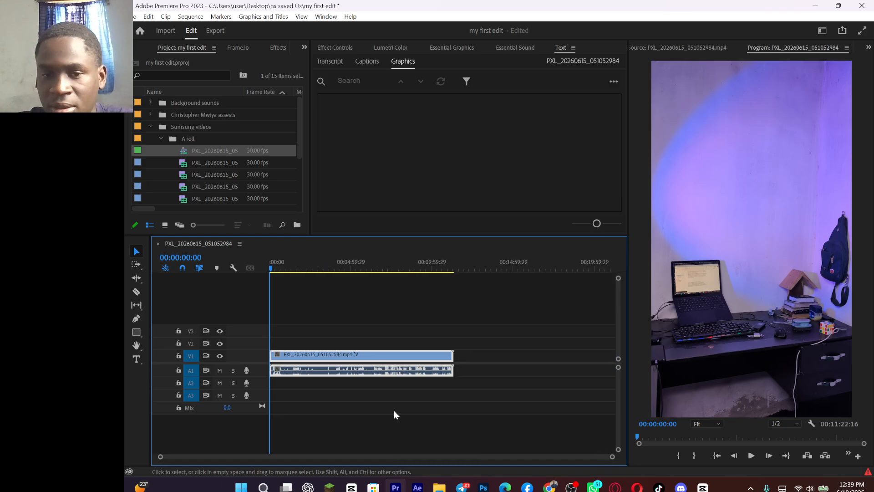
type("+")
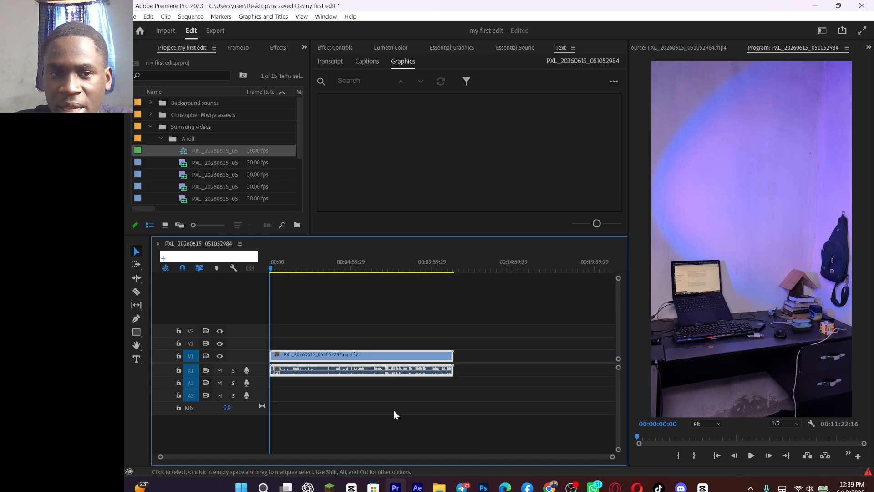
left_click(280, 298)
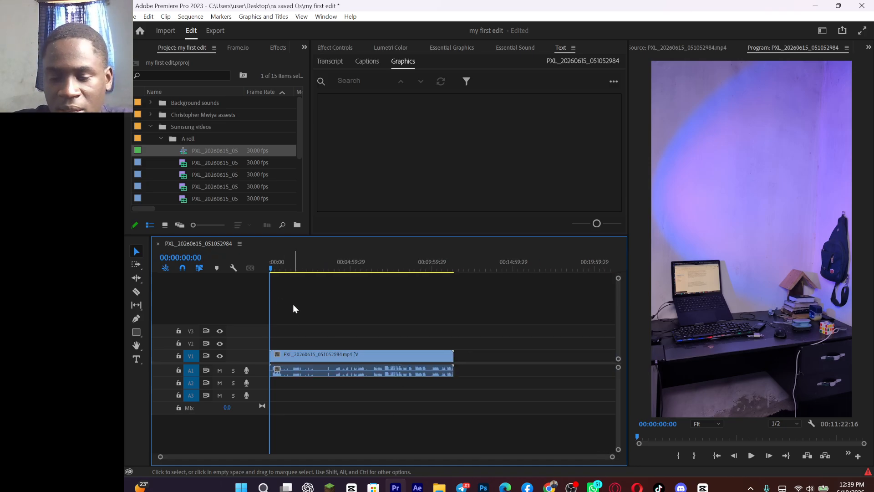
key("equal")
key("minus")
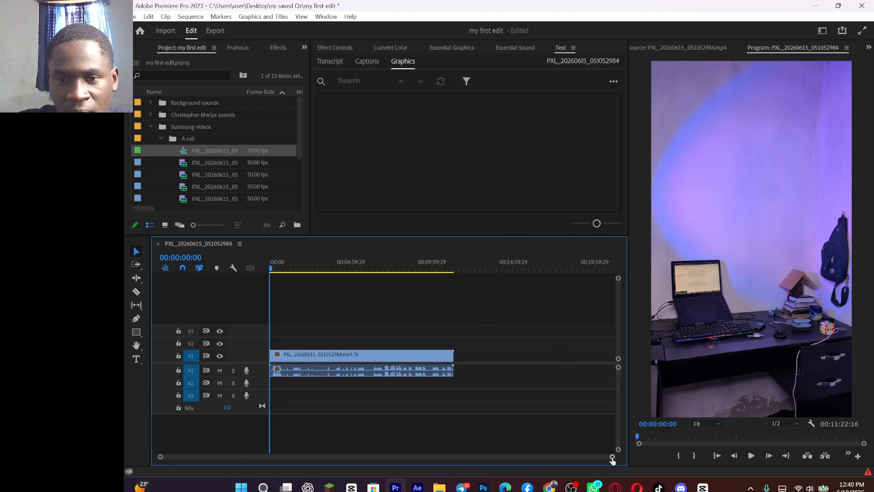
left_click_drag(612, 456, 719, 461)
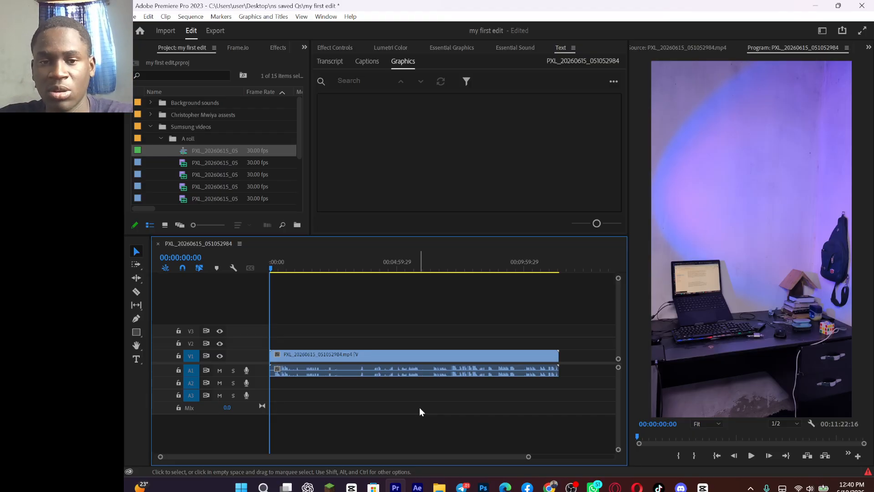
Step: Magnify the opening minute and a half of the sequence and play it from 00:00:18:19
key("equal")
key("equal")
key("equal")
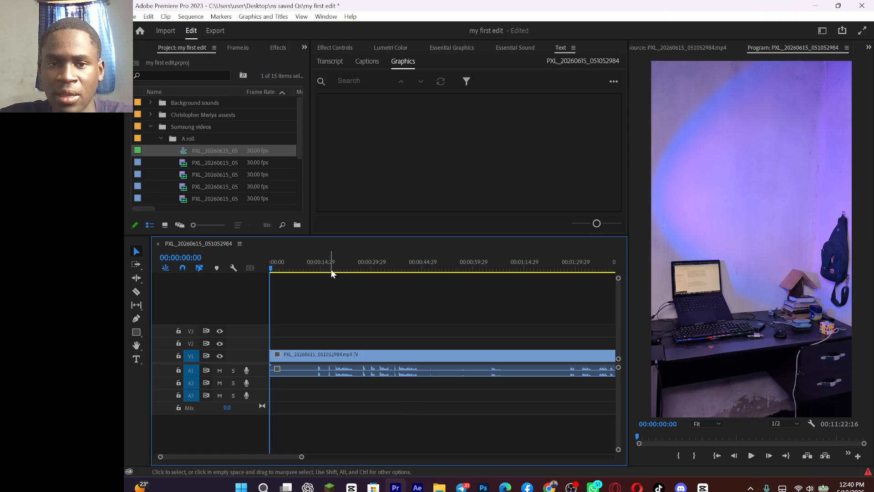
left_click_drag(295, 272, 333, 294)
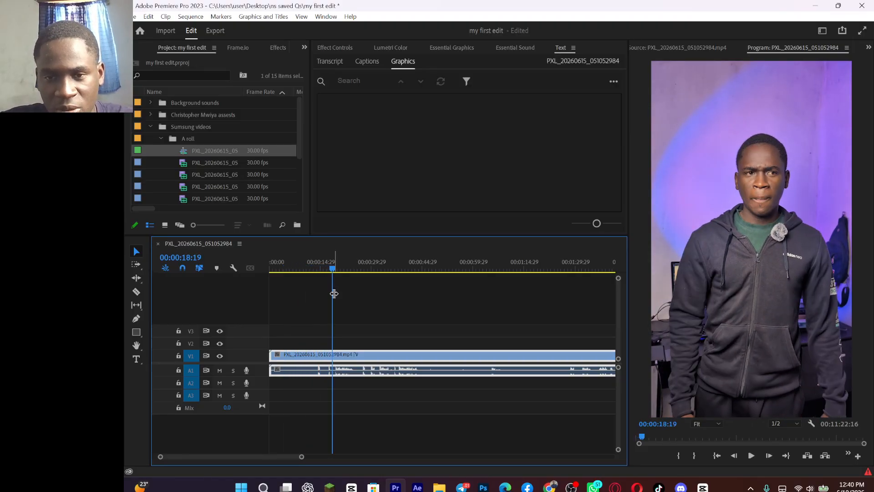
key("space")
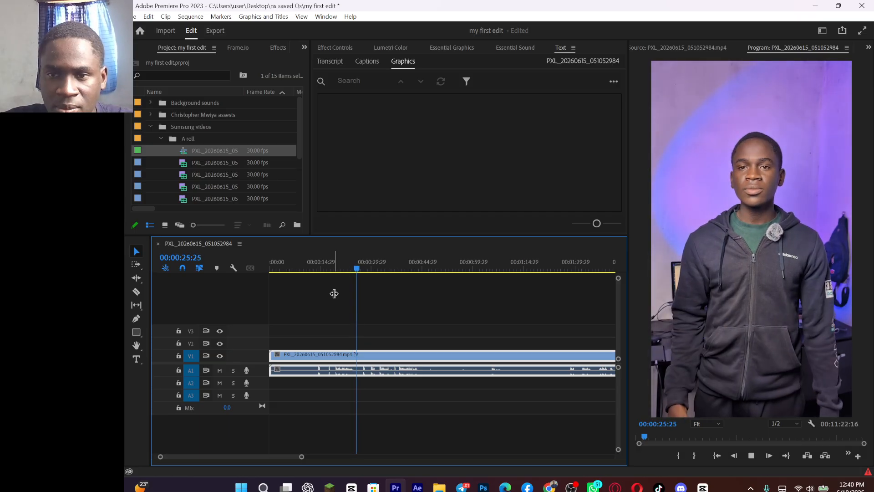
Step: Replay the sequence from about 37 seconds and twice from about 18 seconds, pausing at 00:00:24:18
left_click(396, 268)
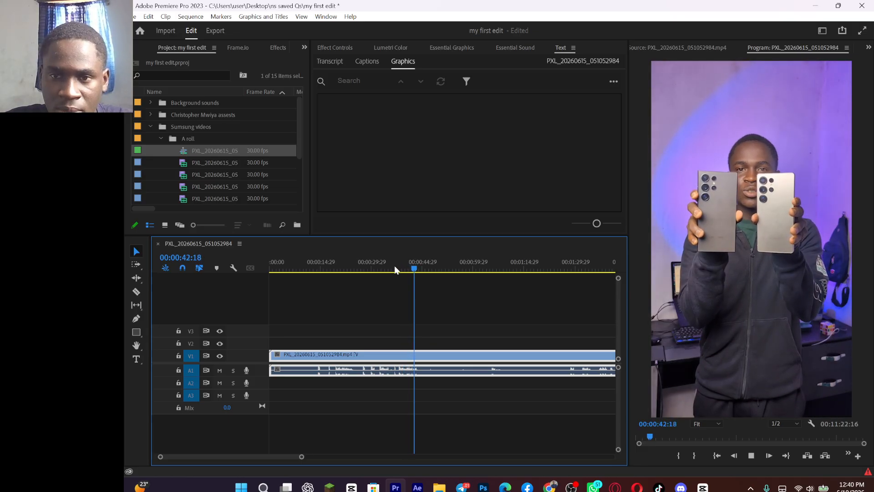
left_click(330, 264)
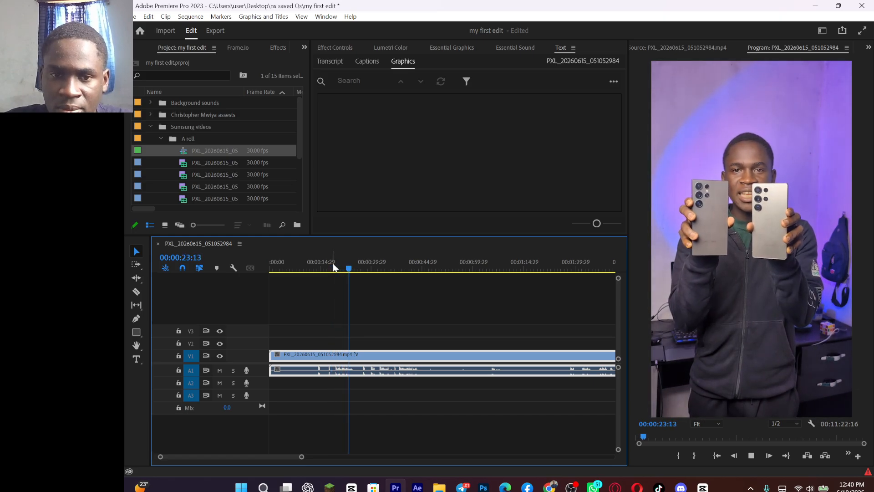
left_click(334, 264)
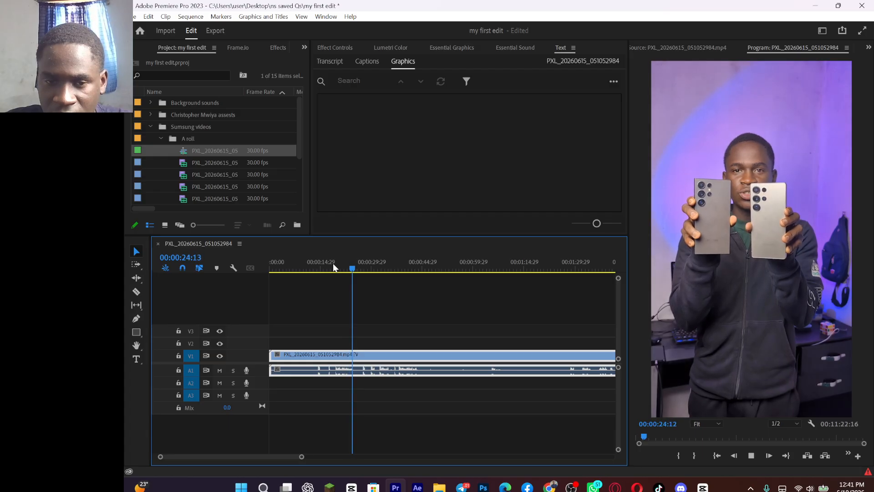
key("space")
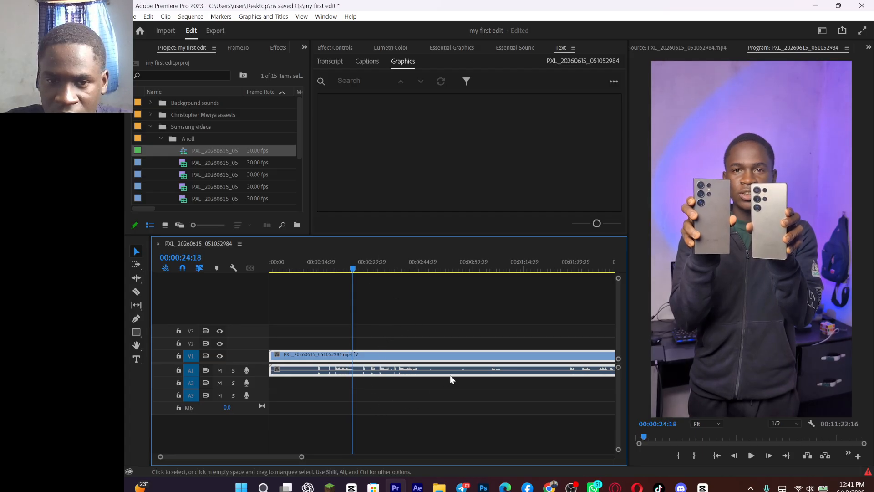
Step: Play the sequence from about 1 minute 30 seconds and pause at 00:01:32:28
left_click(576, 265)
key("space")
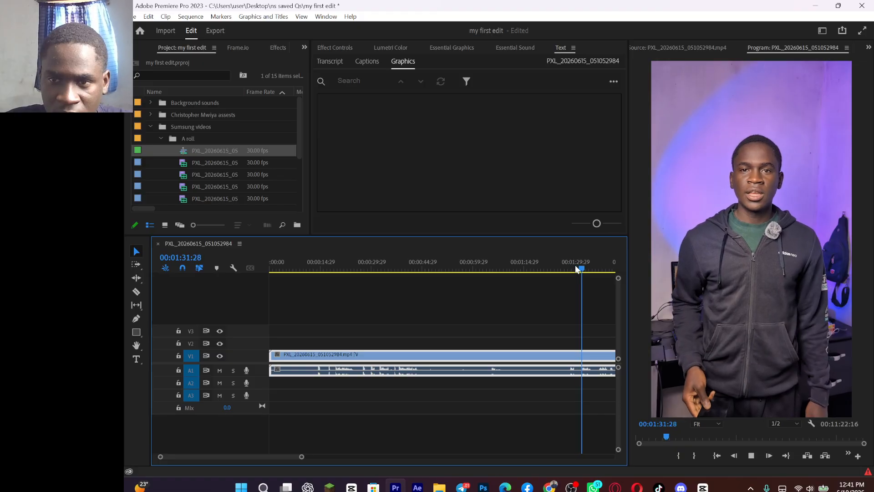
key("space")
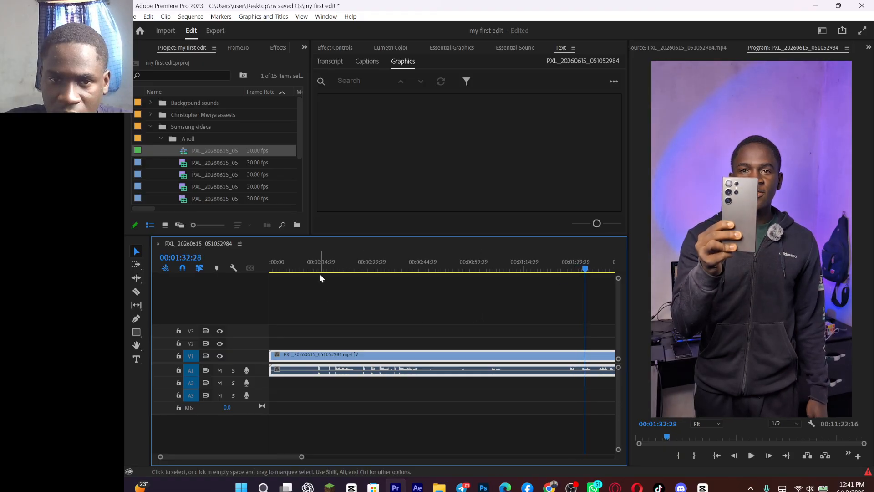
Step: Move the playhead to 00:00:21:22 and adjust the timeline clip's audio gain by 5 dB
left_click(344, 267)
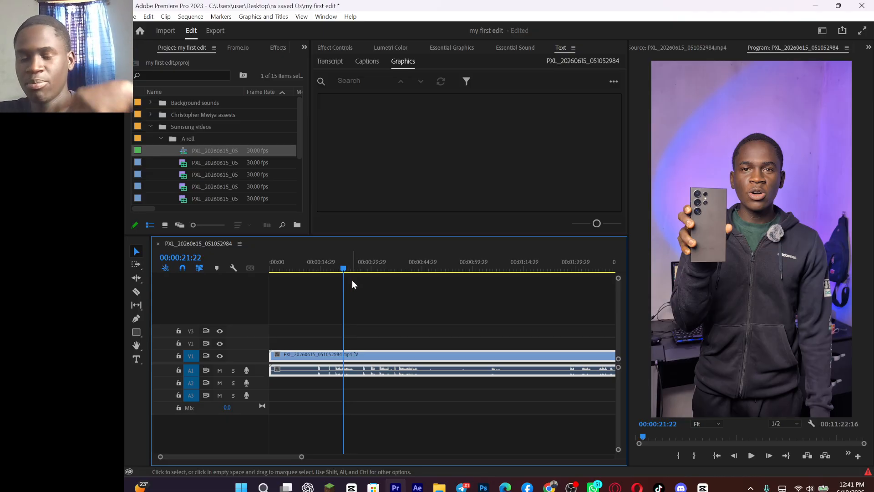
key("g")
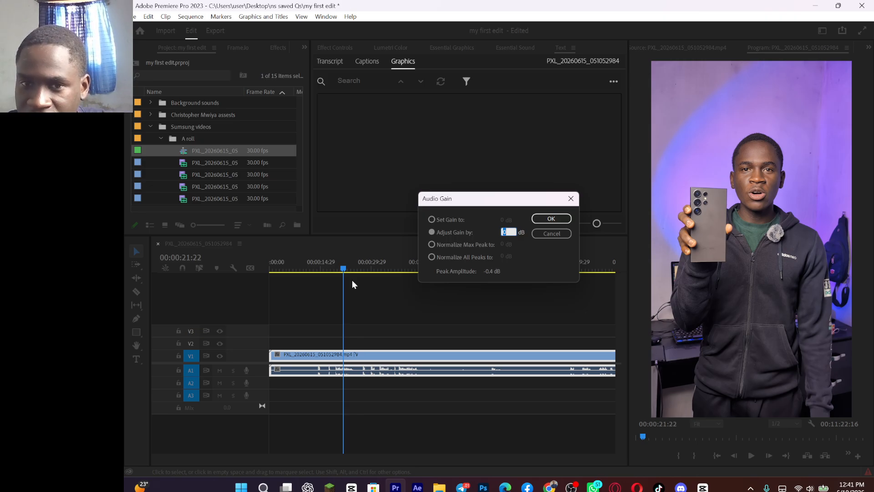
type("5")
key("Return")
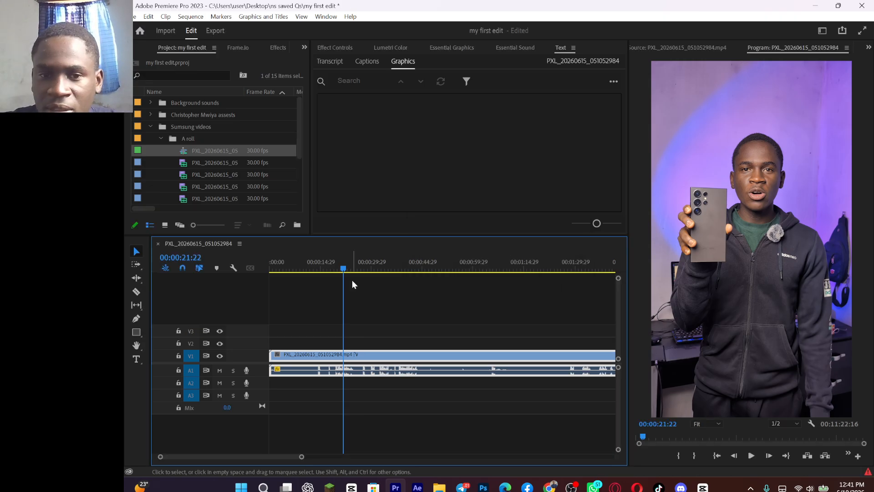
Step: Play the sequence from 00:00:21:22, and move the playhead back to 00:00:16:04
key("space")
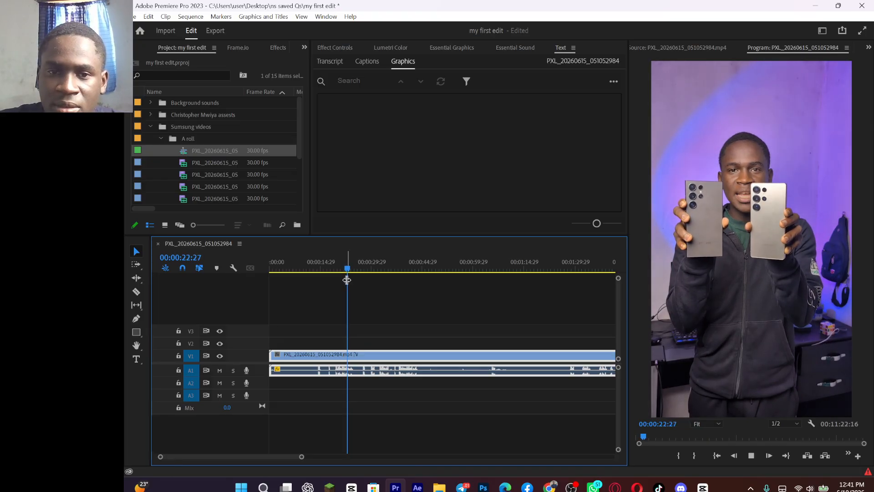
left_click(342, 261)
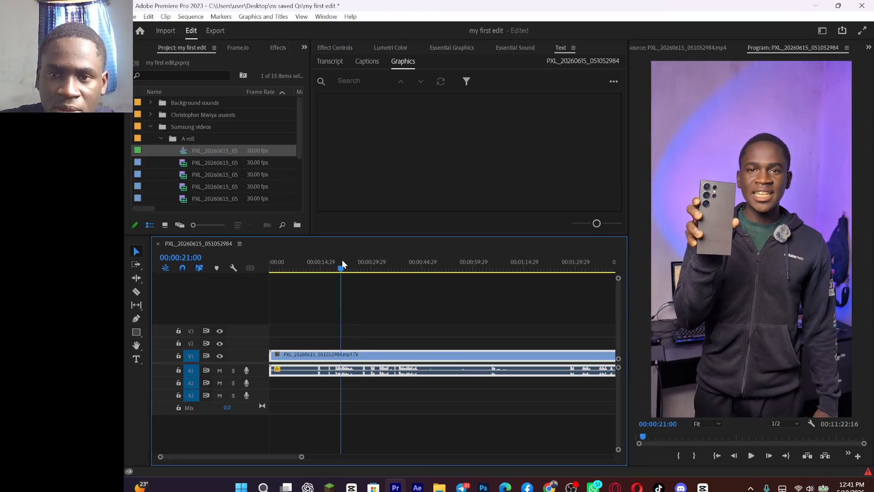
left_click(325, 271)
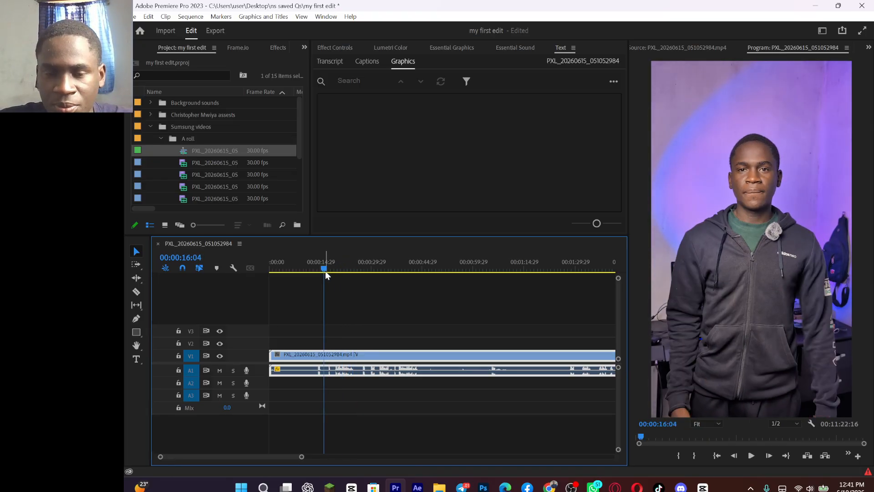
Step: Try ripple trimming the clip's start up to the beginning of speech at 00:00:19:15, and undo the trim
key("equal")
key("equal")
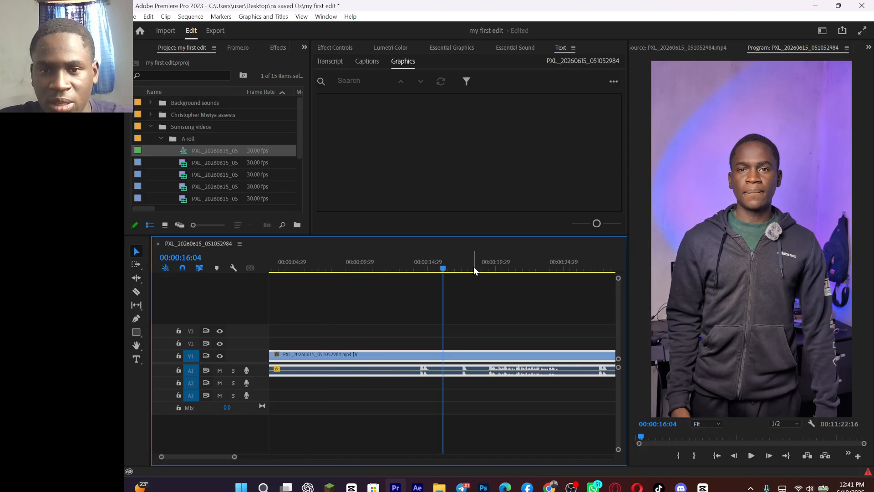
left_click(486, 268)
left_click_drag(488, 282, 490, 283)
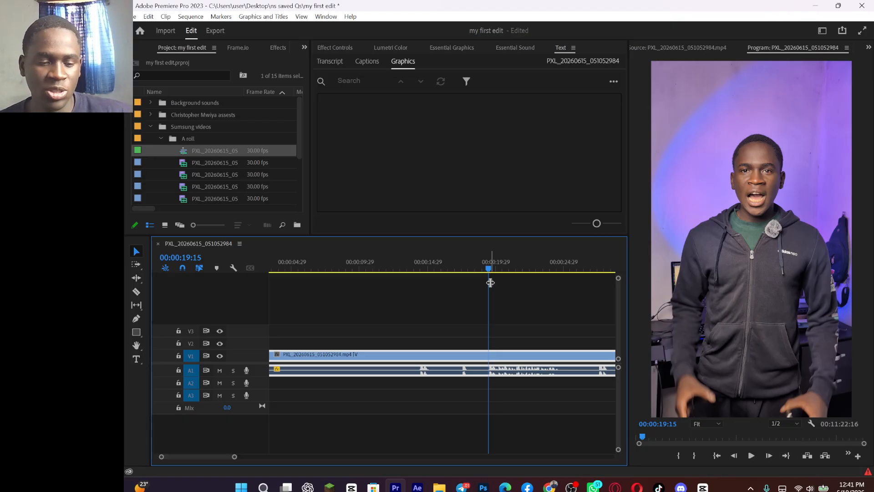
key("q")
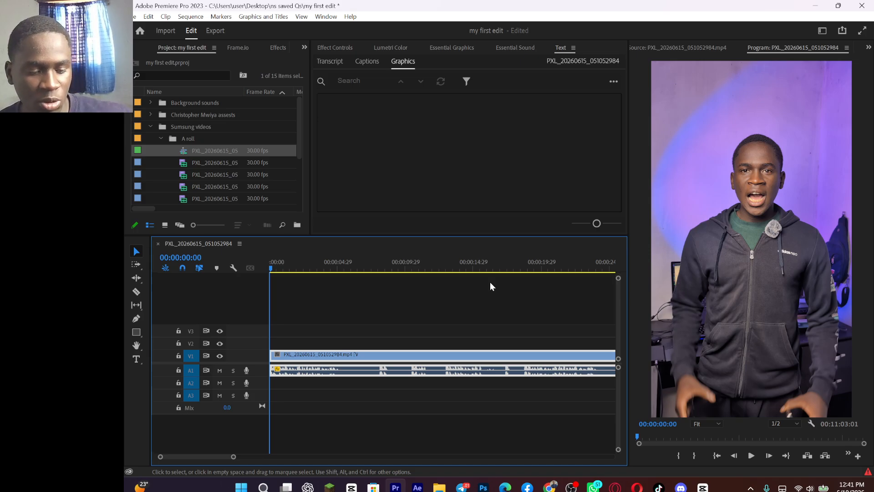
key("ctrl+z")
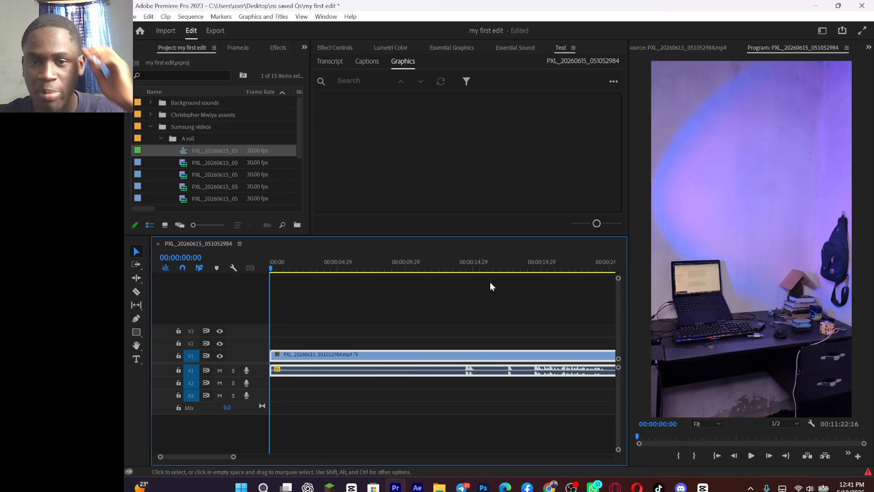
Step: With the playhead at 00:00:19:10, ripple trim the clip's end back to it twice, undoing each trim
left_click_drag(539, 257, 533, 263)
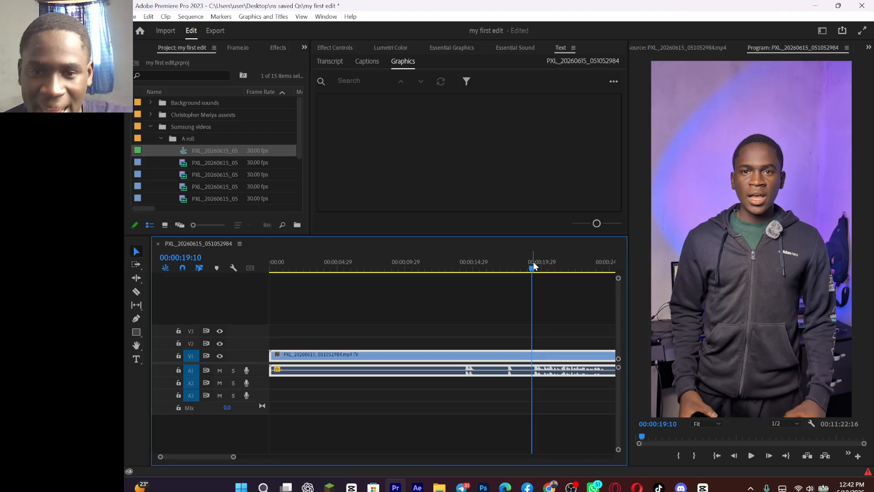
key("w")
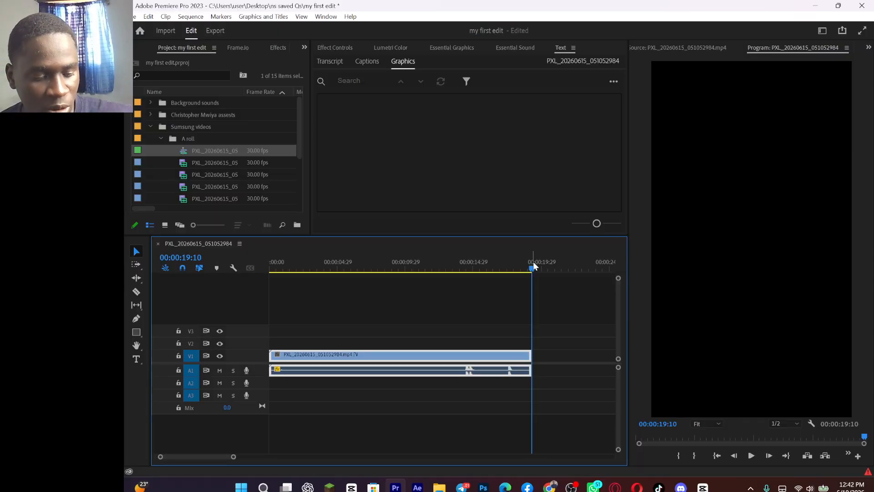
key("ctrl+z")
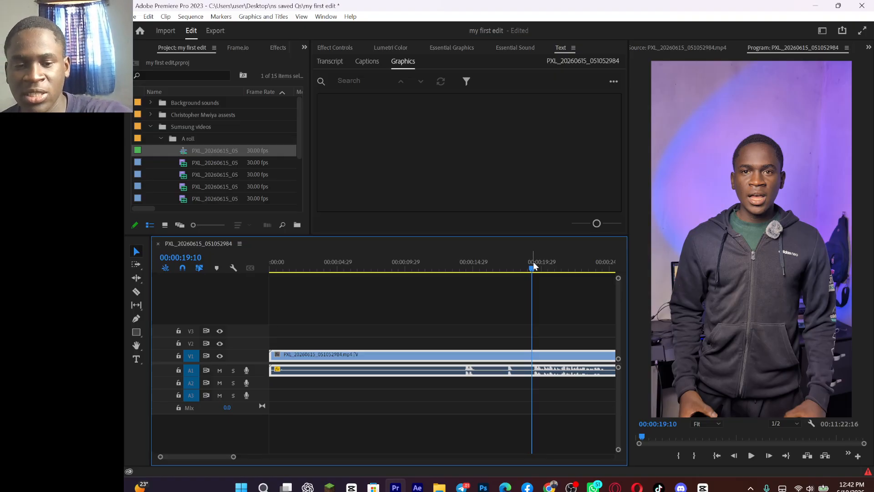
key("w")
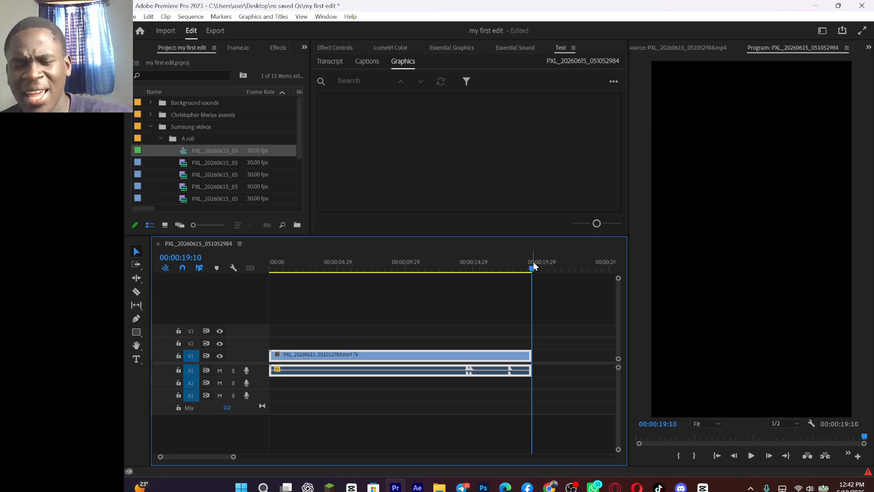
key("ctrl+z")
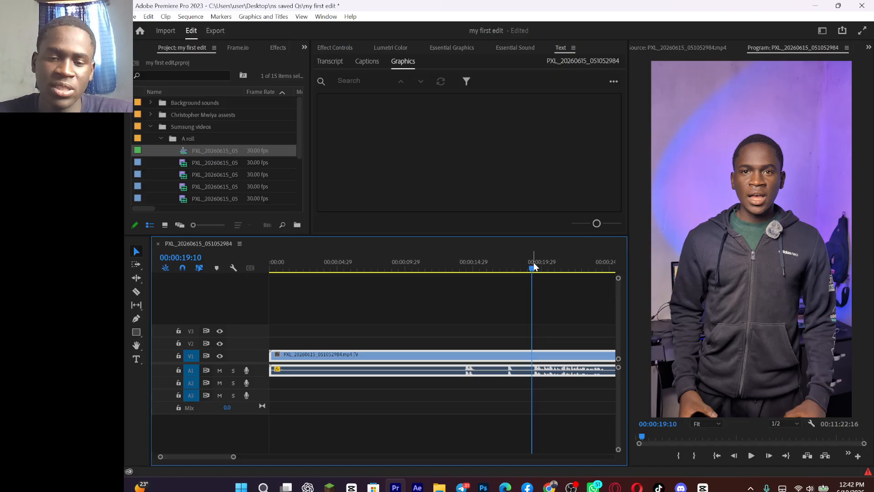
Step: Ripple trim the clip's start up to 00:00:19:10, and split the remaining clip at 00:00:05:07 where the first sentence ends
key("Home")
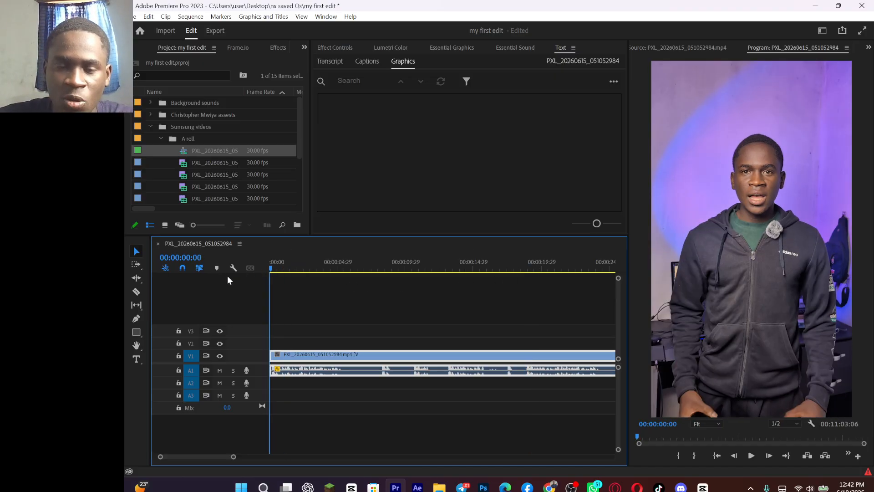
key("space")
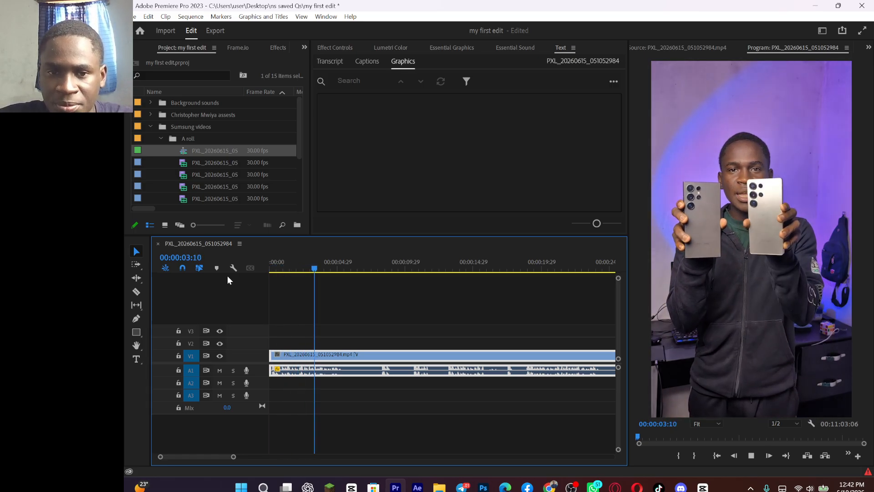
key("space")
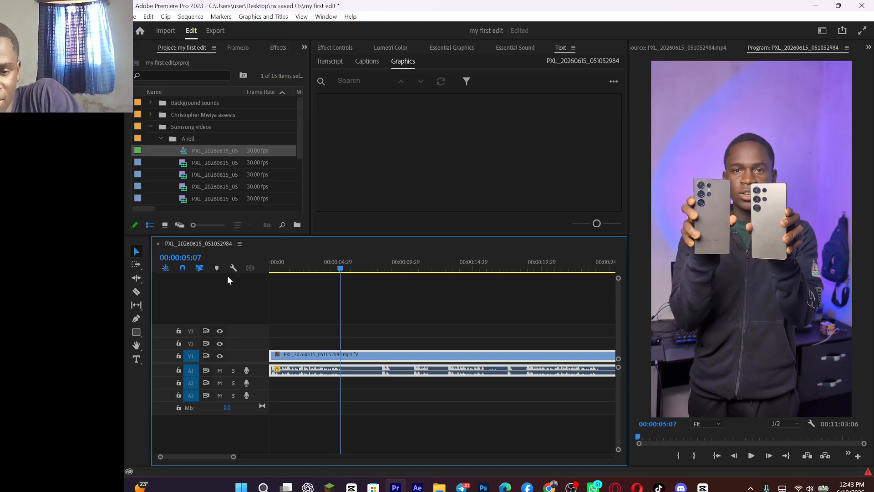
key("ctrl+k")
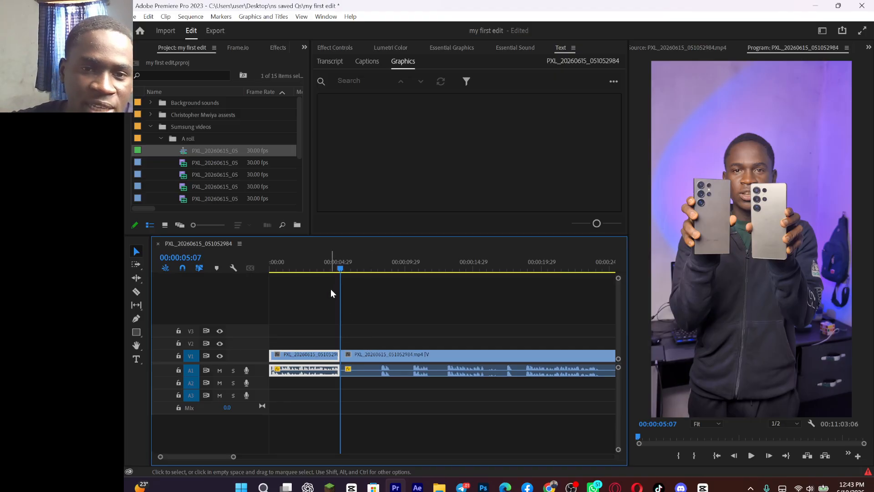
Step: Play the second clip from about 8 seconds and from about 18 seconds, pausing at 00:00:22:00
left_click(376, 263)
key("space")
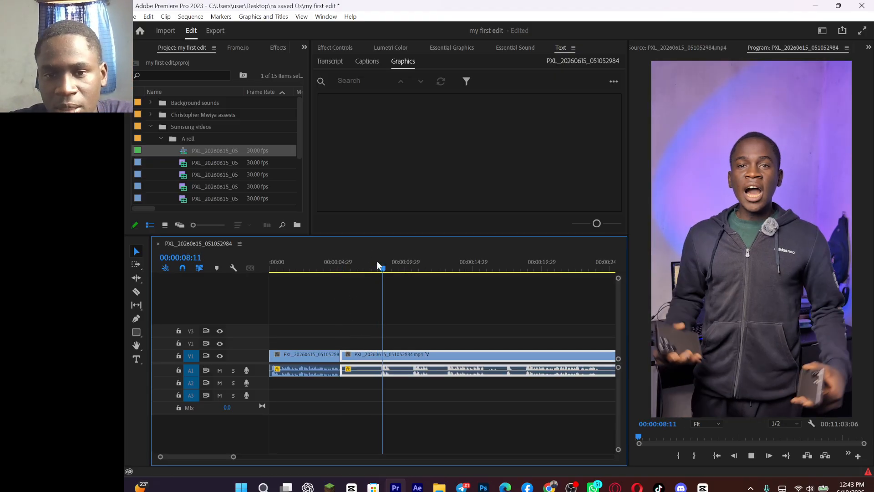
key("space")
left_click_drag(234, 457, 294, 463)
left_click_drag(304, 268, 341, 319)
key("space")
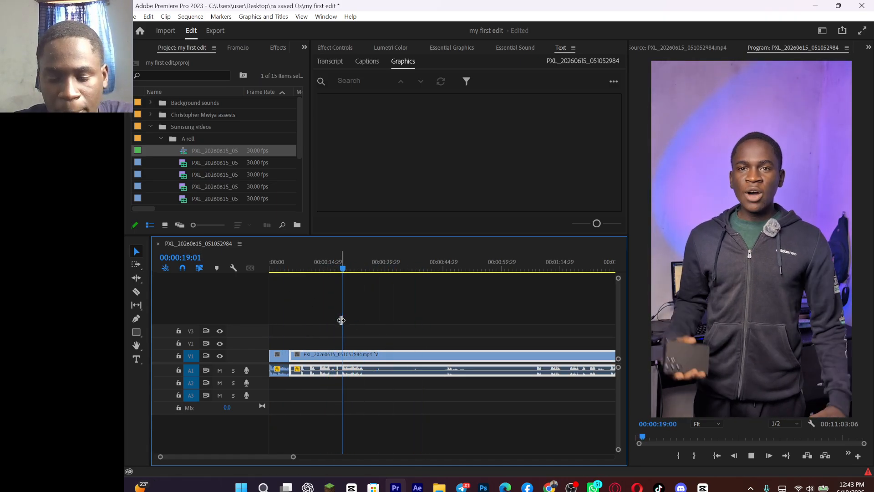
key("space")
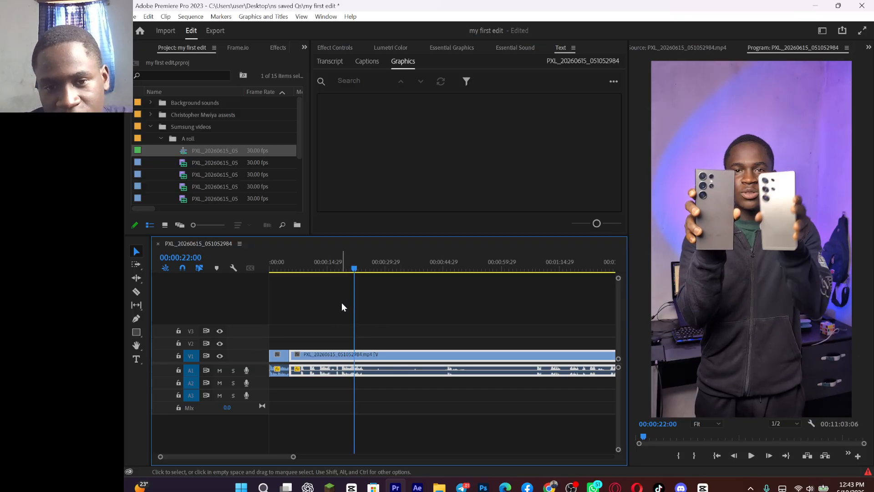
Step: Play the second clip from 00:01:08:22 and again around 1 minute 33 seconds to locate the next usable take
left_click(537, 268)
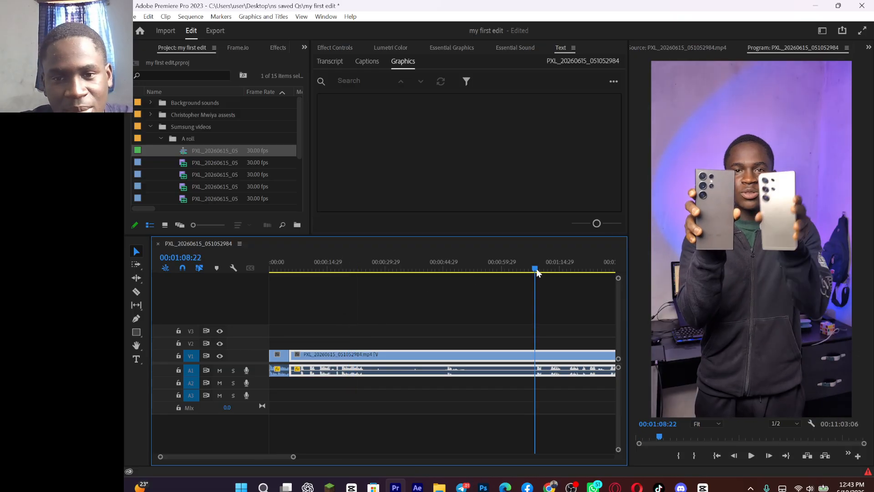
key("space")
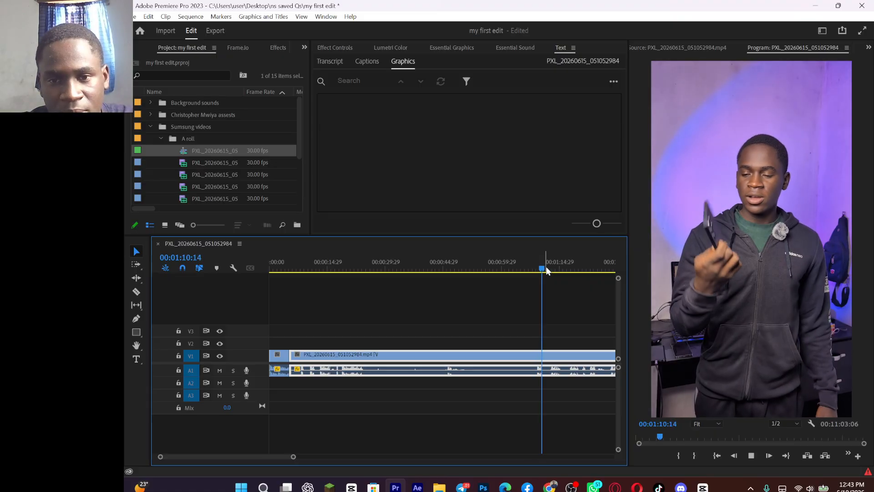
left_click(550, 267)
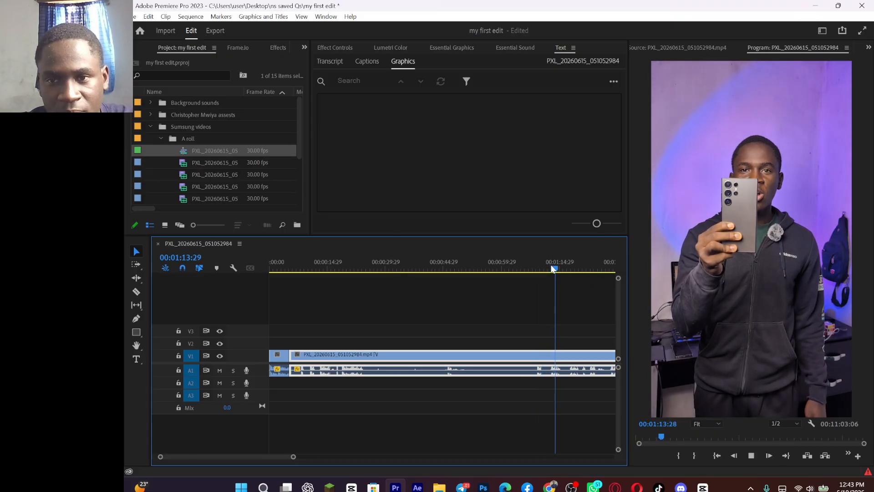
scroll(526, 304, "down", 2)
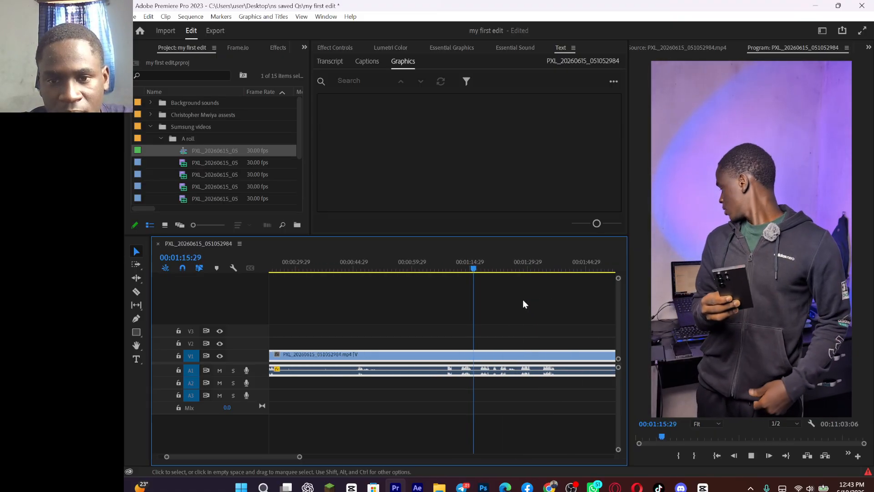
left_click(548, 269)
left_click(540, 267)
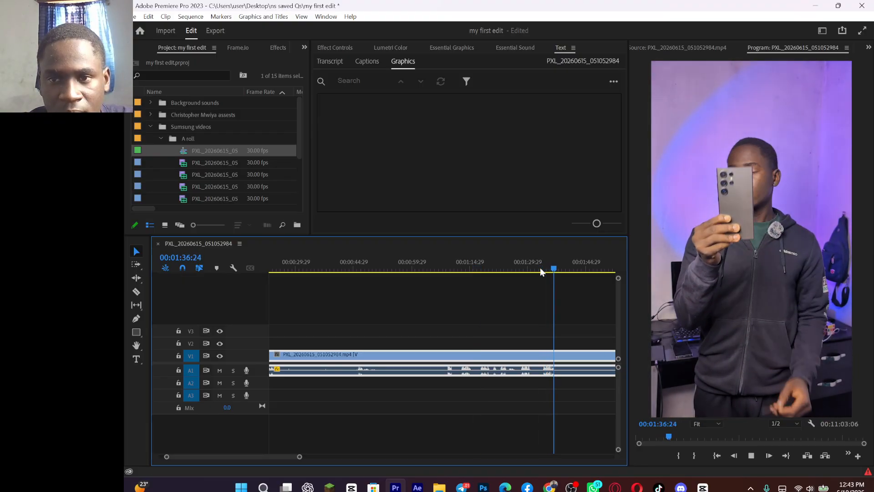
key("space")
Step: Ripple trim the second clip's start up to the beginning of speech at 00:01:34:00
left_click(540, 268)
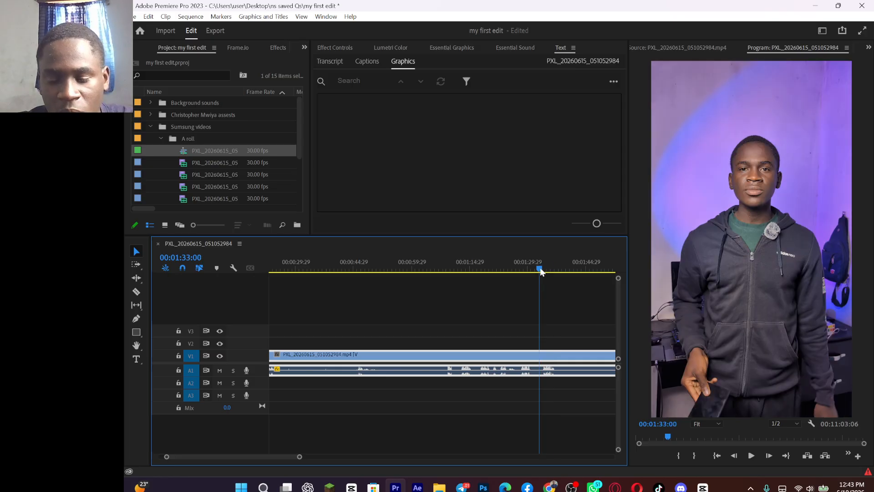
key("=")
key("=")
key("=")
left_click(476, 269)
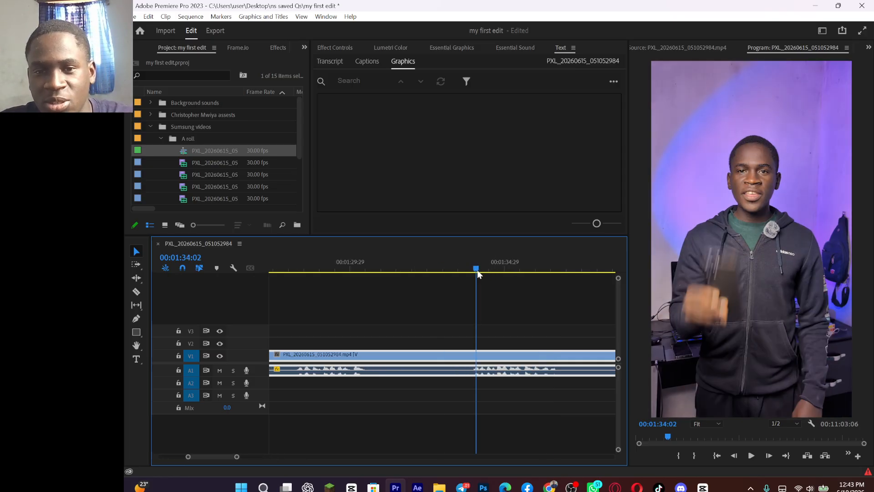
left_click_drag(477, 270, 475, 270)
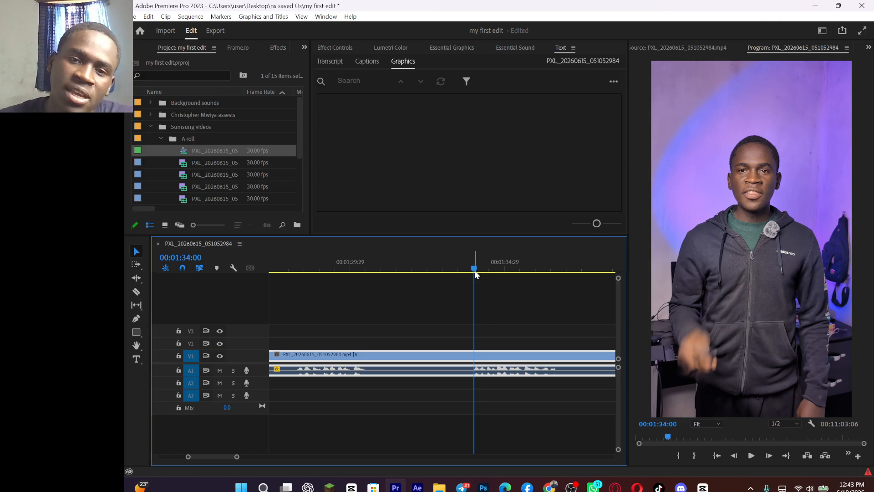
key("q")
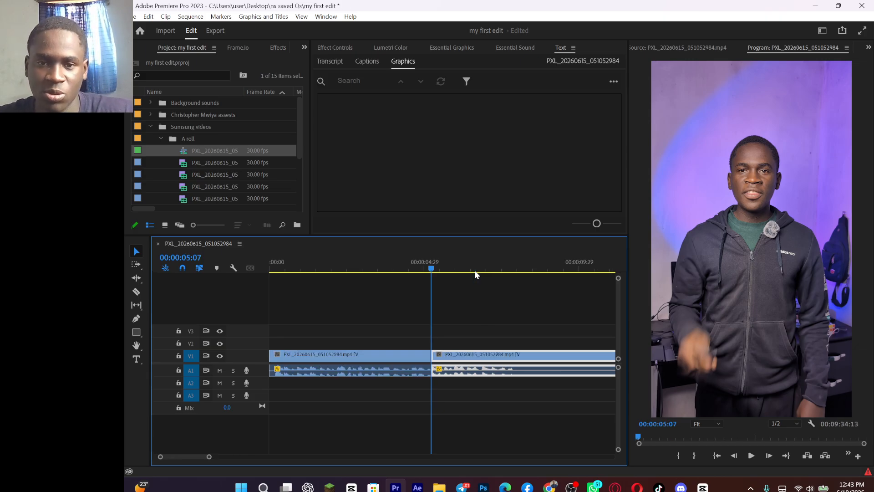
Step: Play across the cut between the two clips and split the second clip at 00:00:07:27
left_click(401, 268)
key("space")
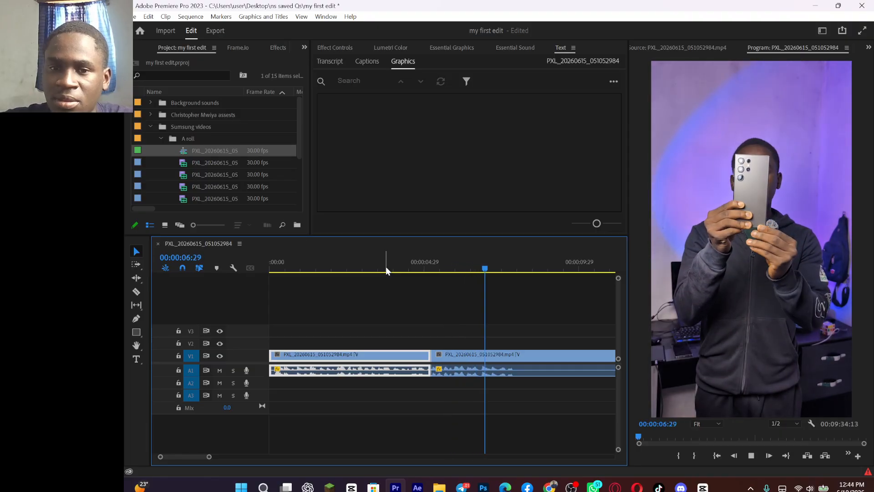
key("space")
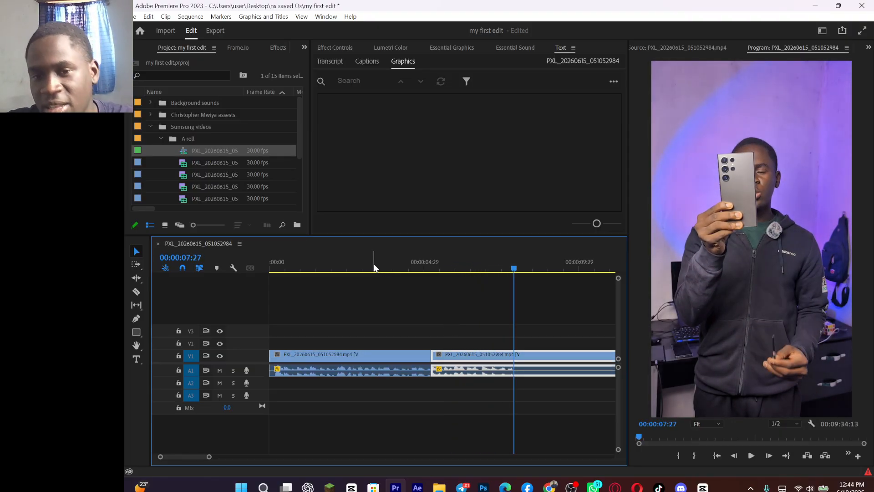
key("ctrl+k")
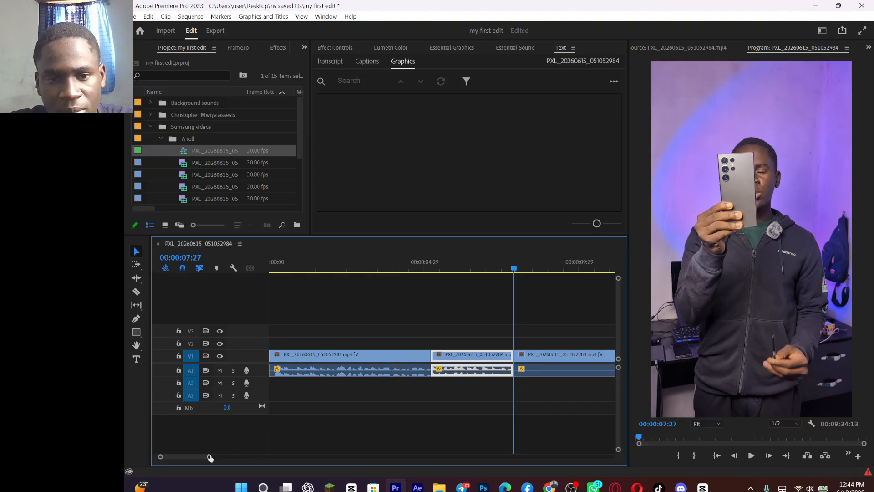
Step: Ripple trim the third clip's start up to the next speech waveform at 00:00:33:19
left_click_drag(209, 458, 286, 457)
key("space")
key("space")
left_click_drag(420, 264, 419, 288)
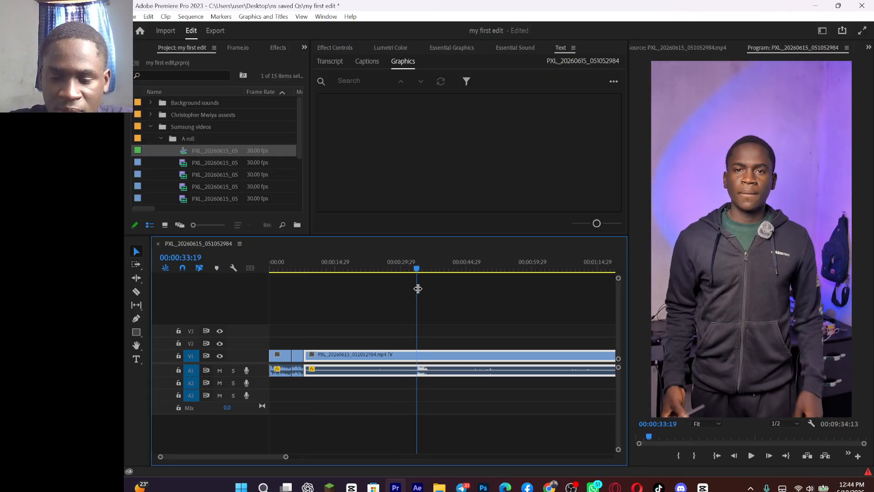
key("Up")
Step: Play the start of the remaining long clip and split it where the spoken line ends, at 00:00:10:10
key("space")
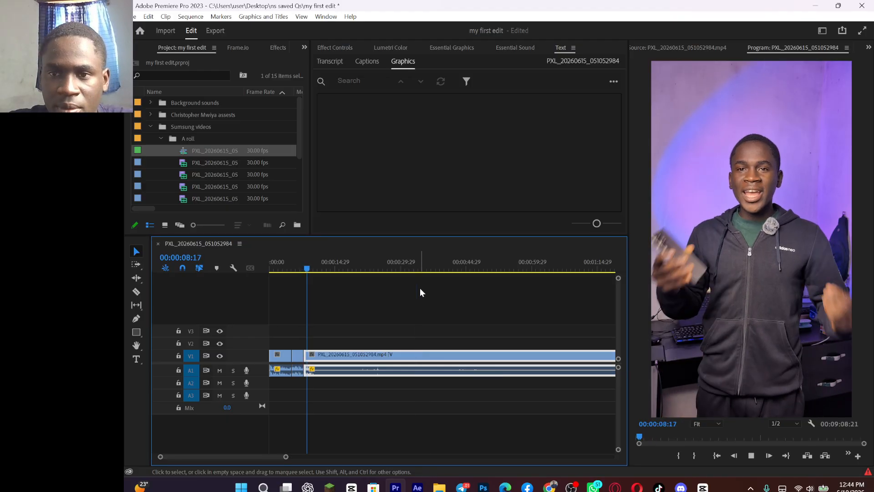
key("space")
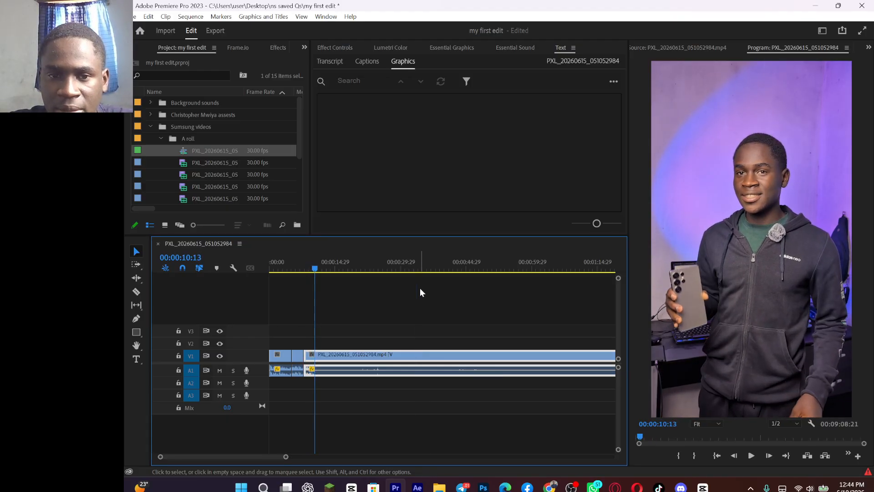
key("equal")
key("equal")
key("equal")
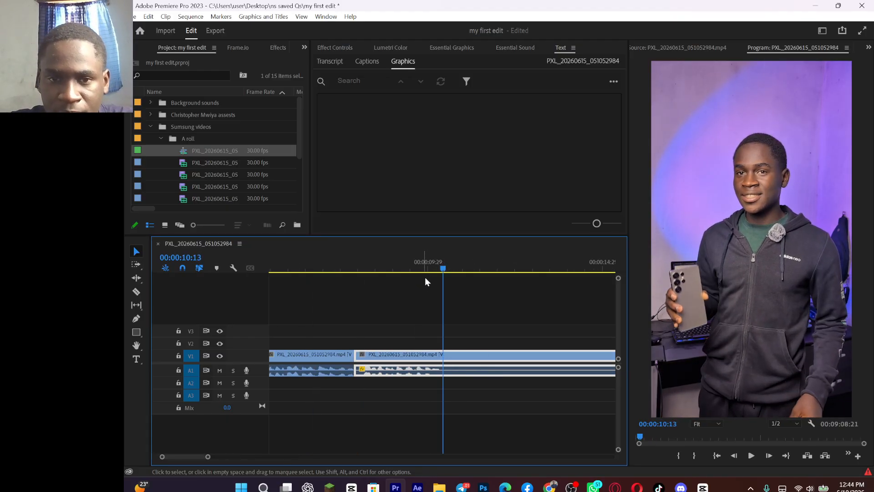
left_click(426, 269)
key("space")
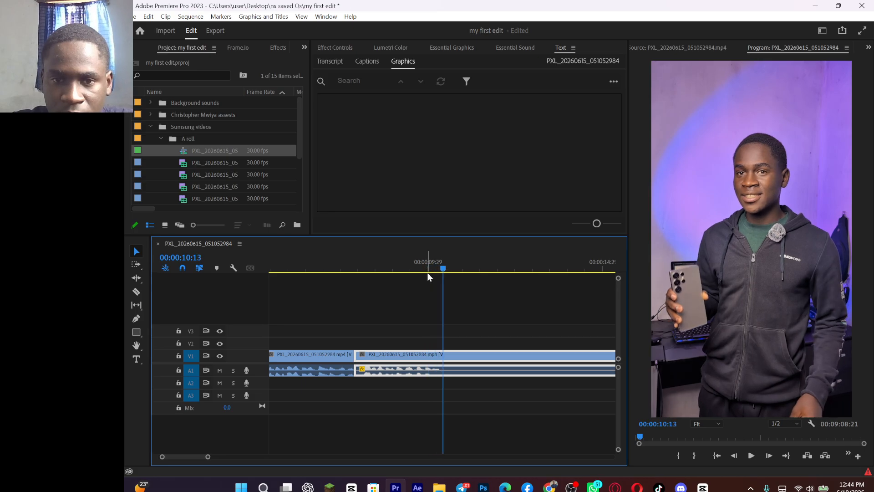
left_click(438, 272)
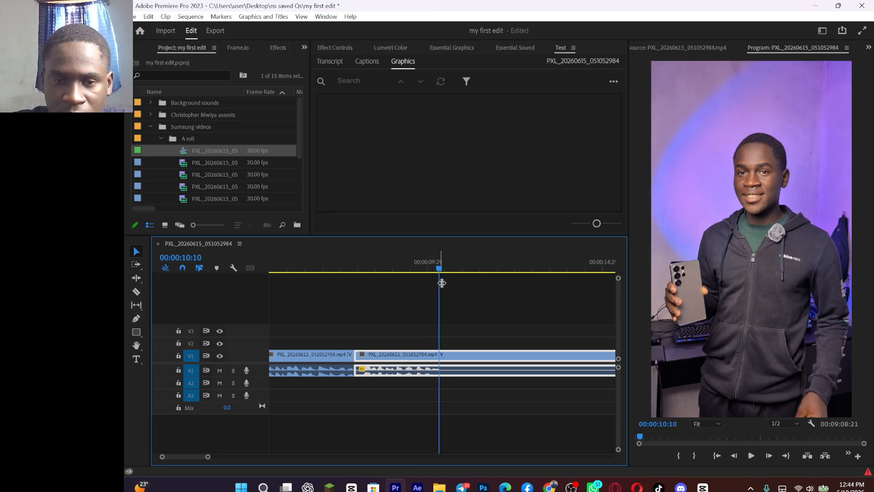
key("ctrl+k")
Step: Play the remaining clip around 00:01:23, 00:02:05 and 00:02:35 to look for the next usable take
left_click_drag(210, 458, 311, 457)
left_click(514, 265)
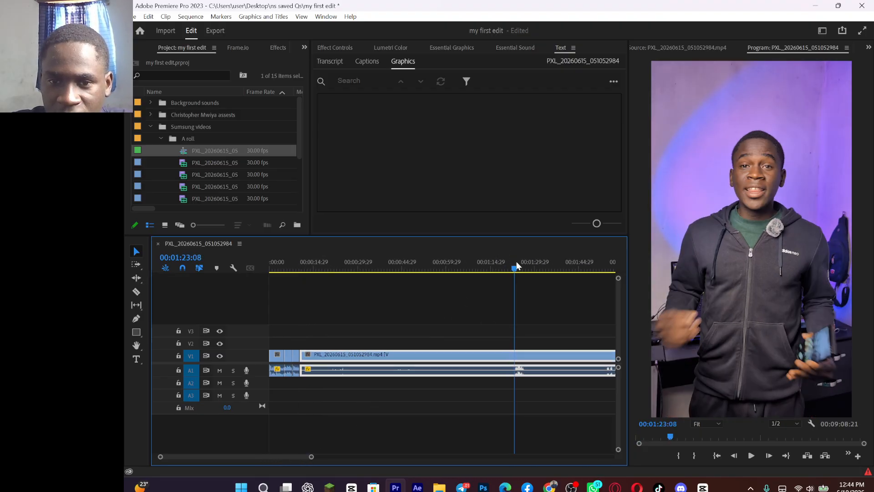
key("space")
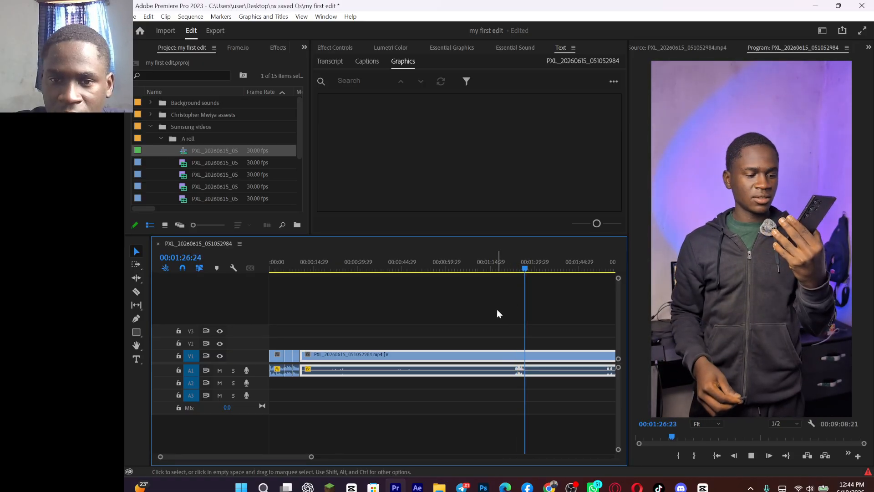
scroll(497, 310, "down", 2)
left_click(559, 267)
key("space")
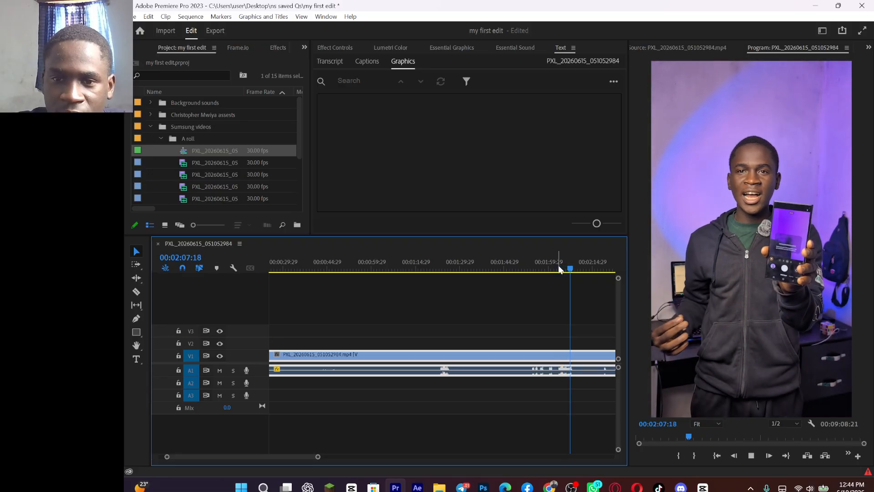
scroll(531, 311, "down", 2)
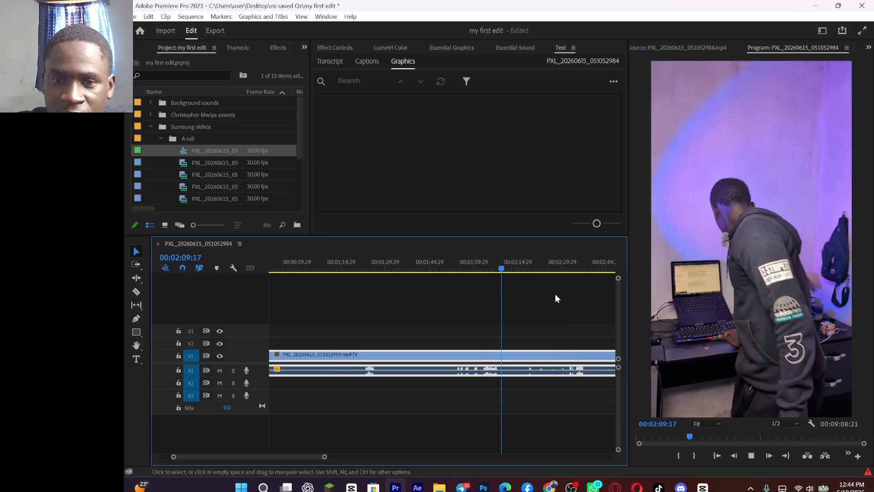
left_click(578, 269)
scroll(552, 280, "down", 2)
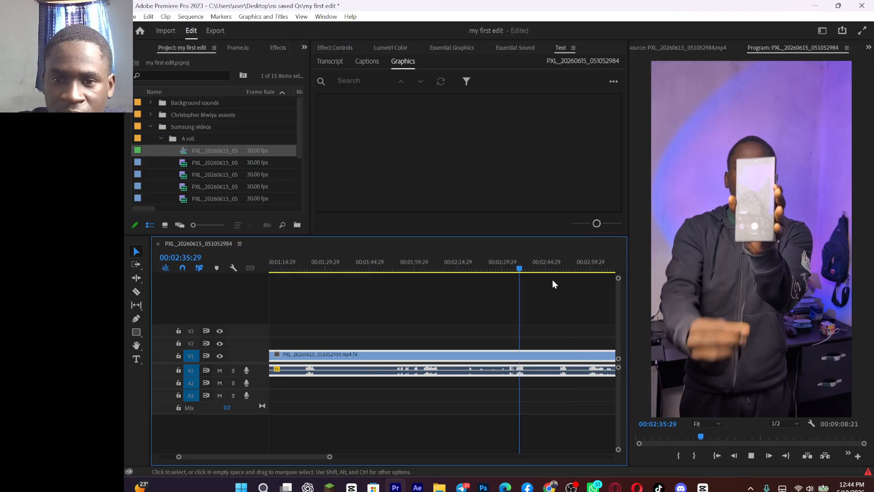
Step: Ripple trim the remaining clip's start up to the beginning of the next take at 00:02:59:13
left_click(561, 267)
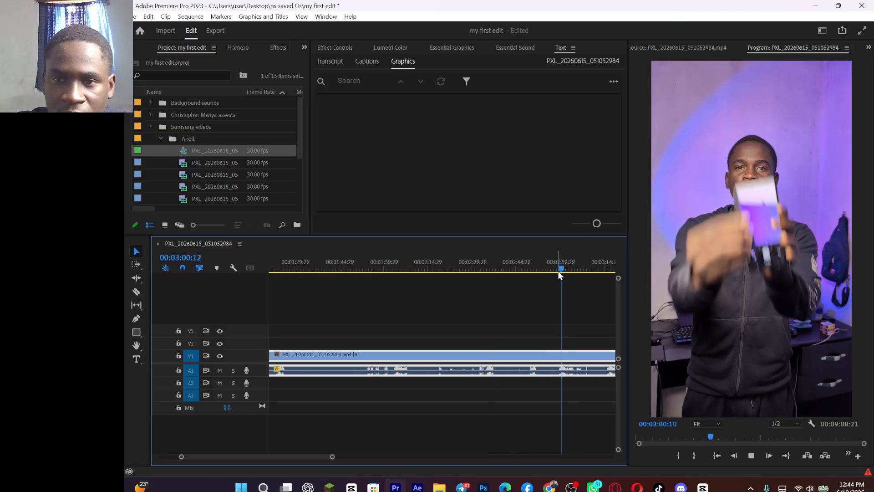
left_click_drag(561, 268, 553, 271)
key("space")
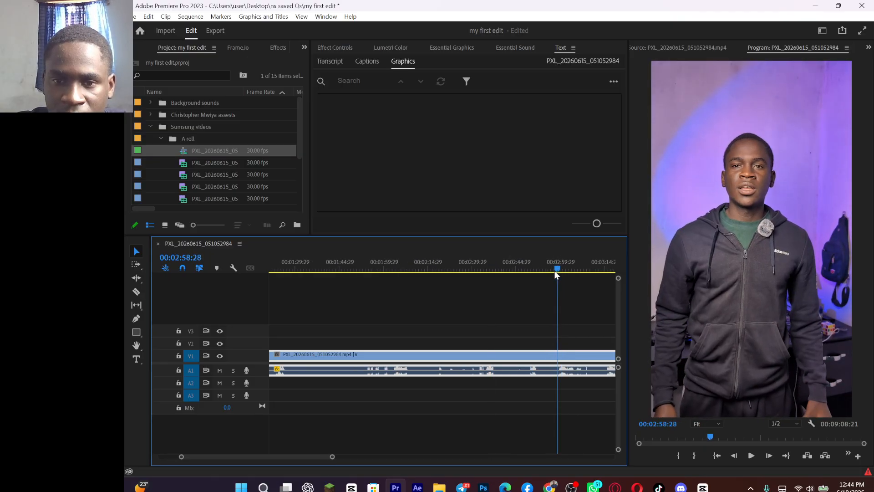
key("space")
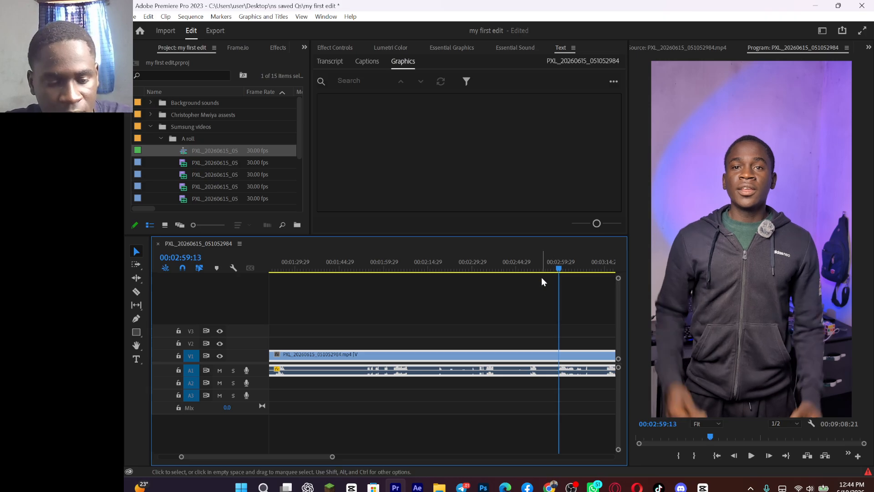
key("q")
Step: Review the takes after the last cut and ripple trim the long clip's start up to the better take at 00:00:40:17
key("space")
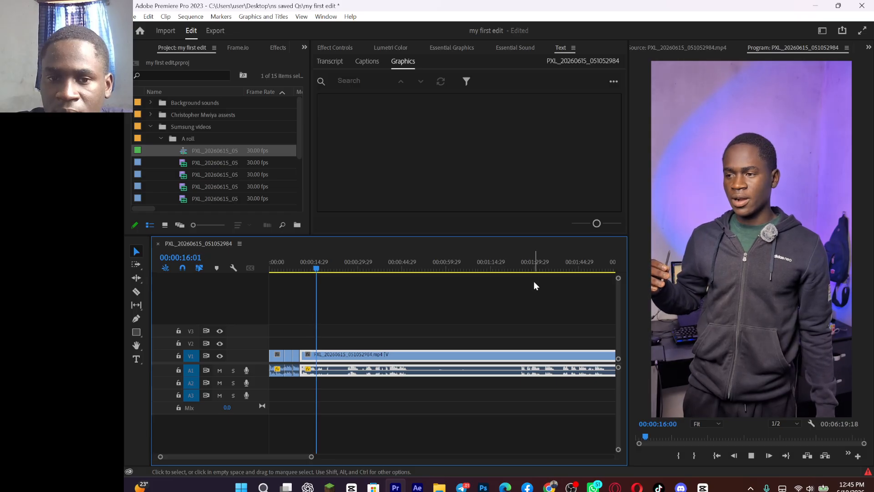
left_click(347, 268)
key("space")
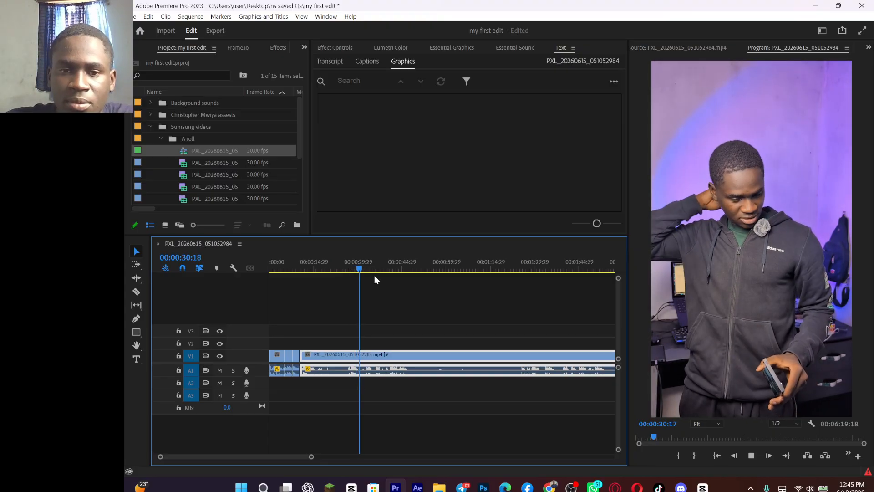
left_click(384, 269)
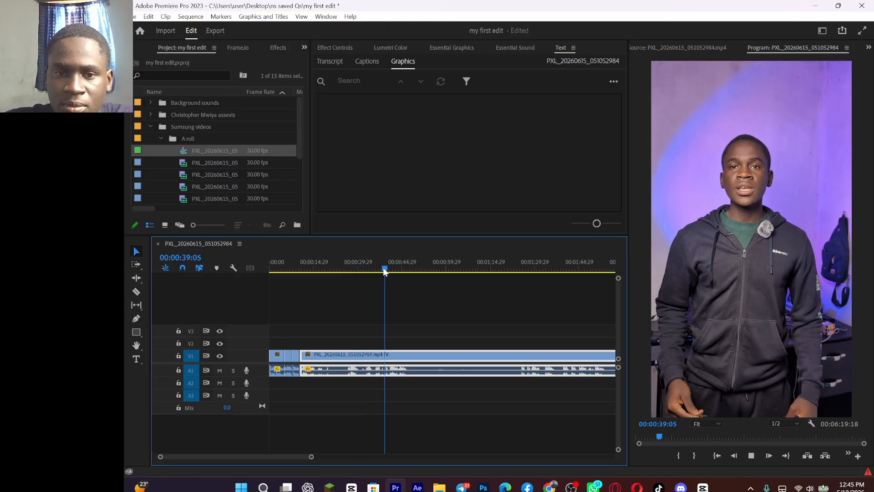
key("space")
Step: Play from the new cut and split the long clip at the end of the spoken line, at 00:00:16:12
key("space")
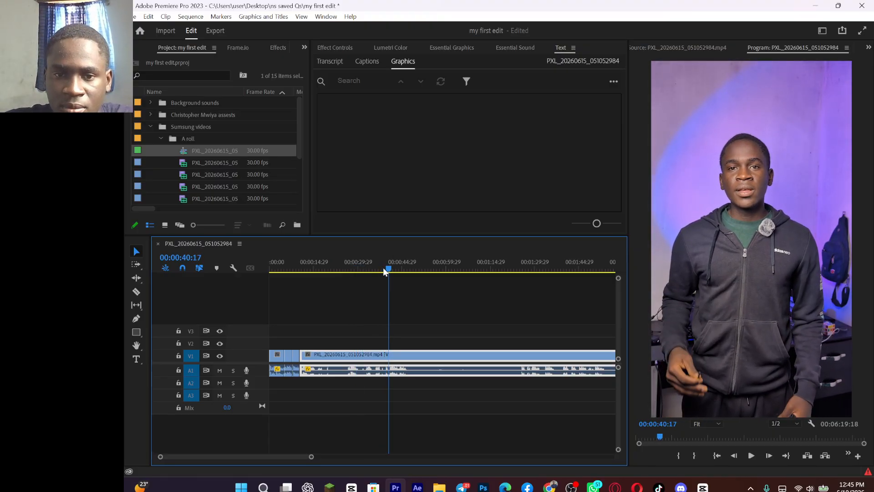
key("Up")
key("space")
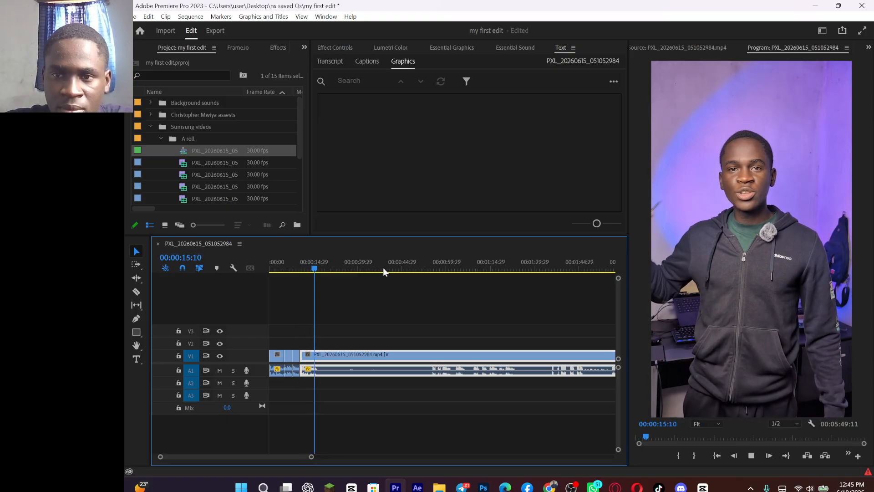
key("space")
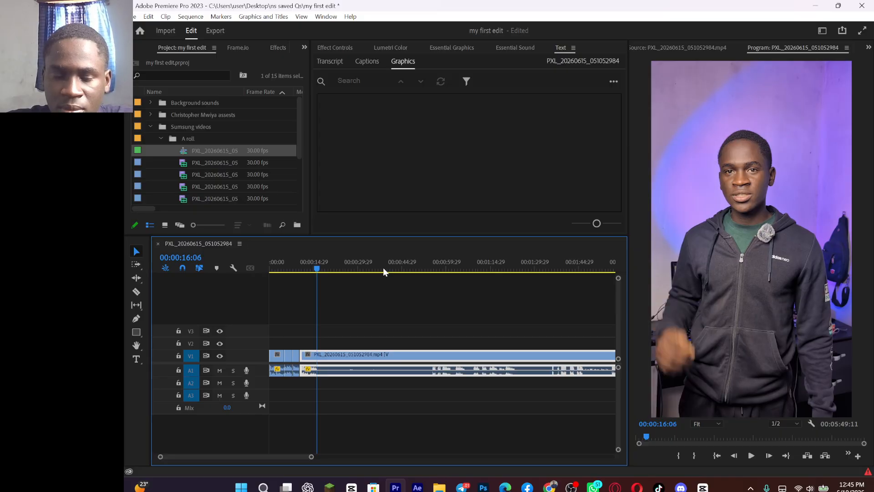
key("space")
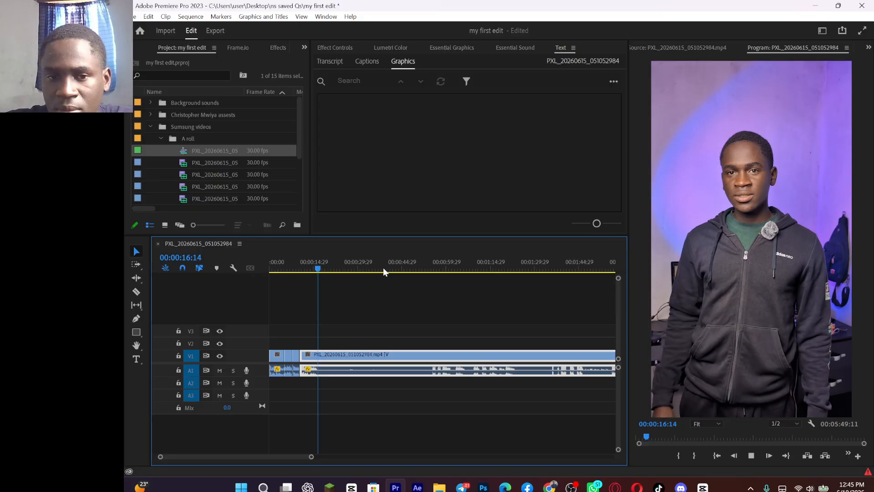
left_click(313, 263)
key("space")
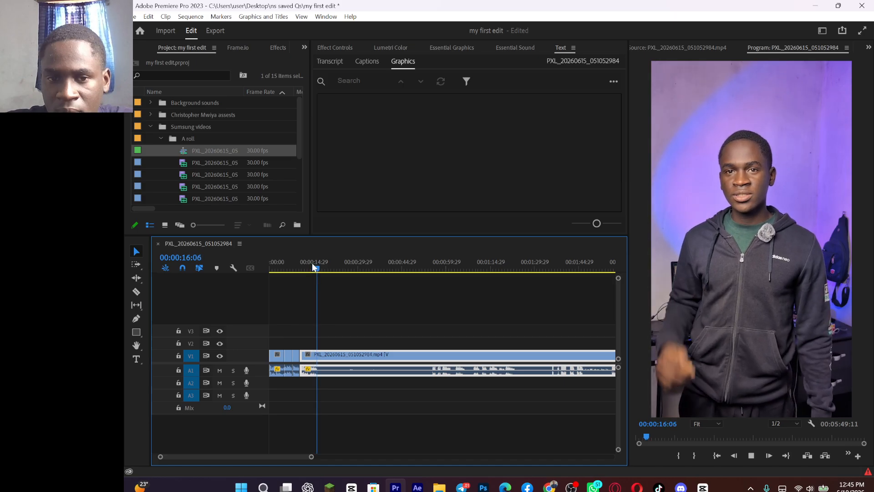
key("space")
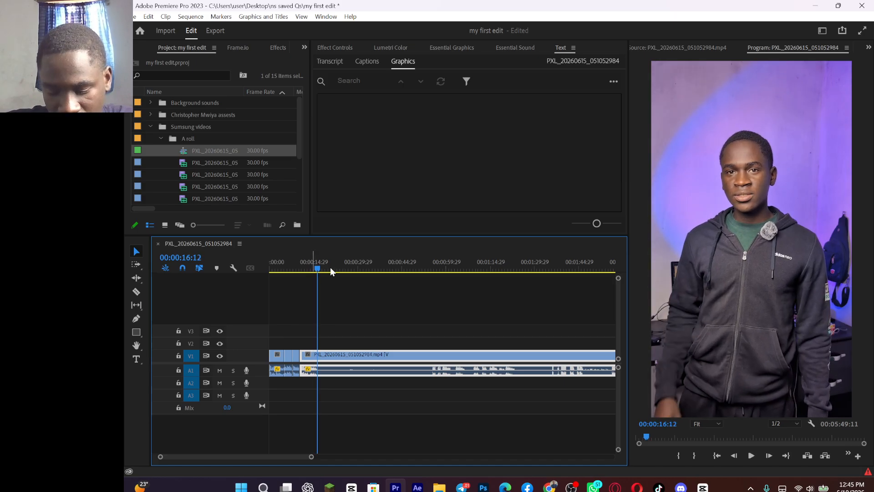
key("ctrl+k")
Step: Find the next usable take and ripple trim the remaining clip's start up to its first words at 00:01:20:07
key("space")
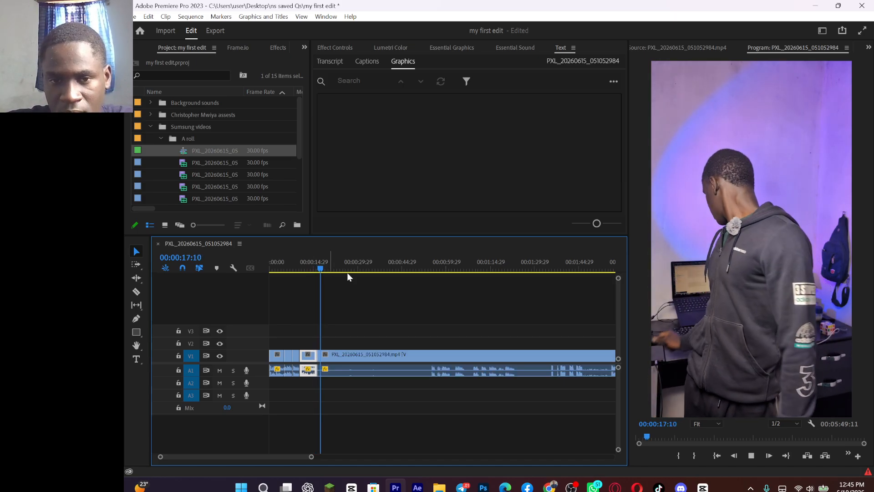
left_click(429, 267)
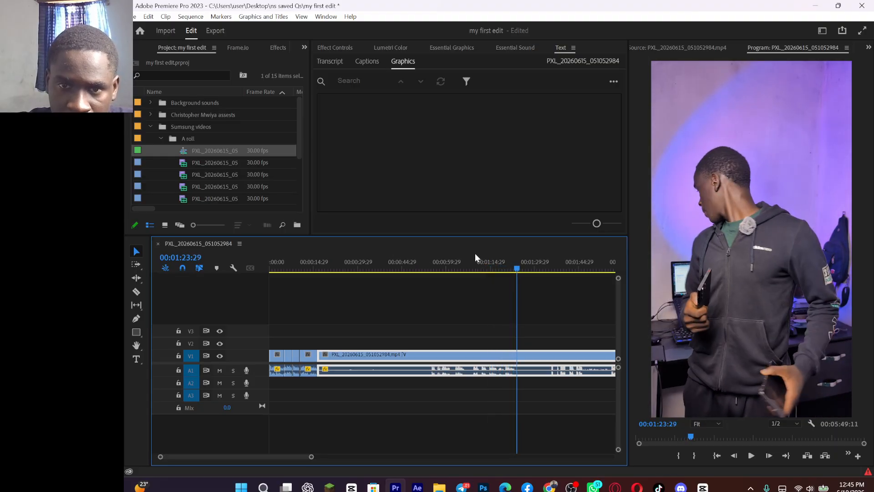
left_click(507, 260)
key("equal")
key("equal")
key("equal")
key("equal")
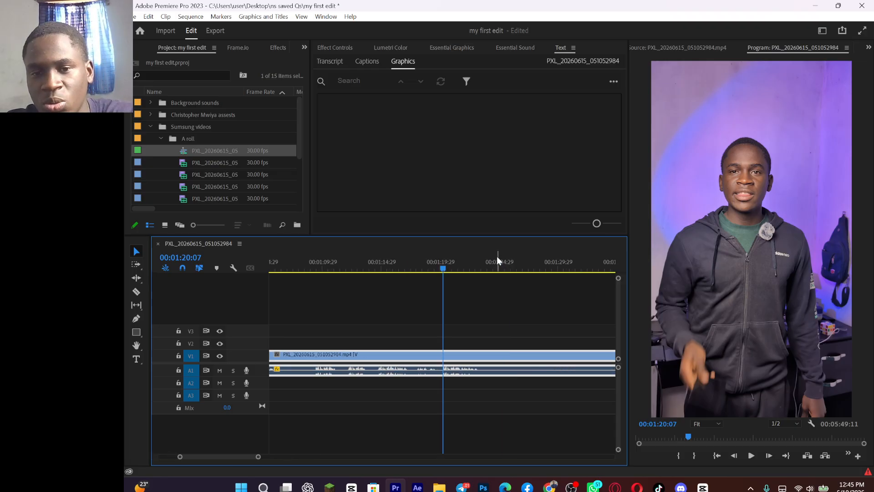
left_click_drag(445, 265, 444, 287)
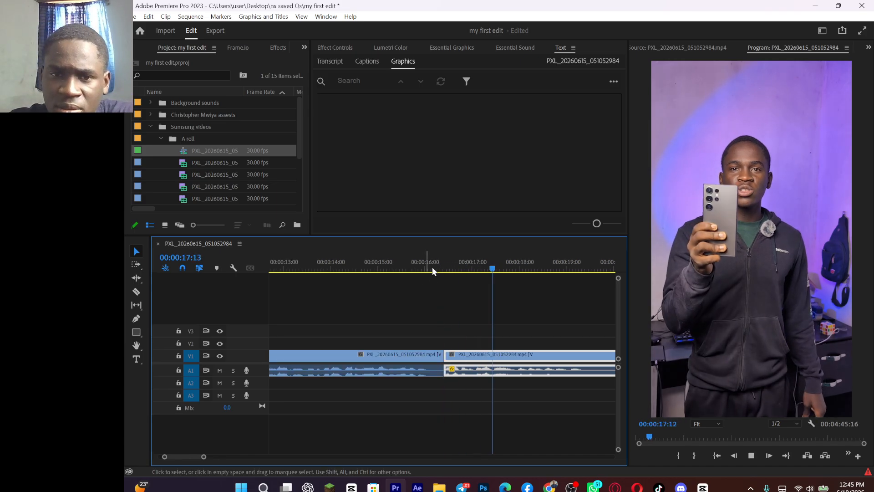
Step: Play across the cut and ripple trim the end of the clip before it back to 00:00:16:04
left_click(420, 269)
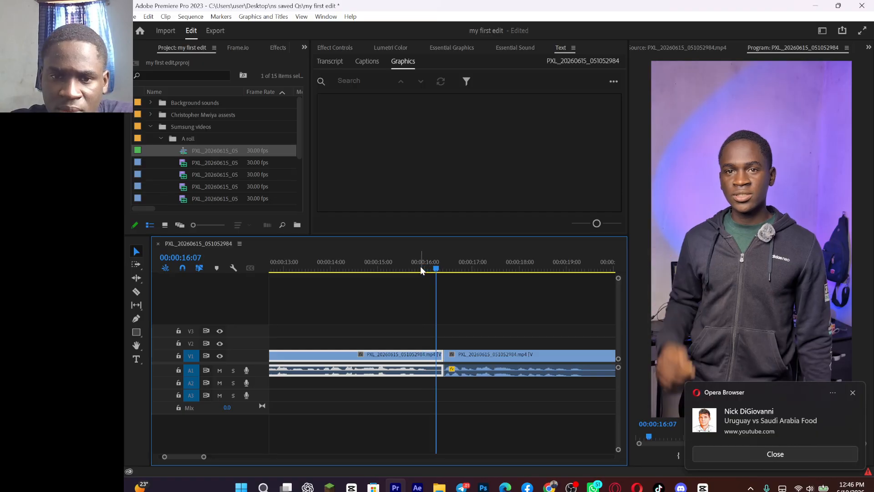
left_click(420, 269)
key("w")
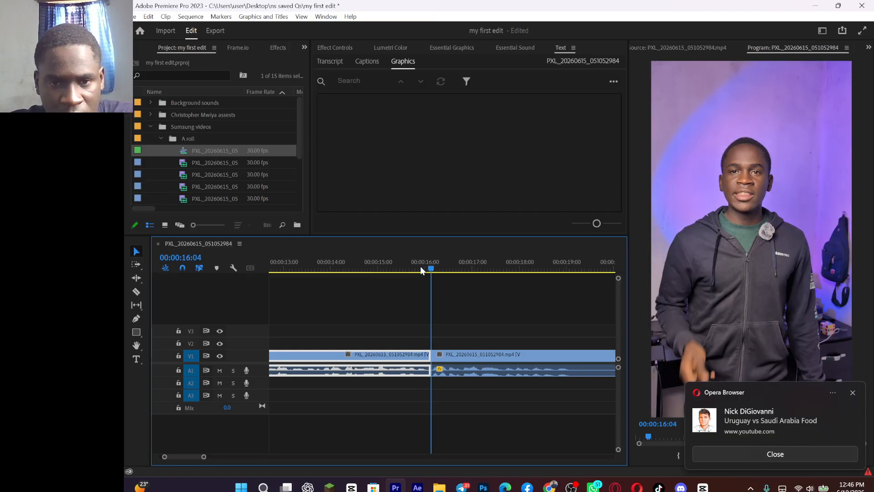
Step: Play the take after the cut and split its clip at about 19 seconds, where the speech ends
key("space")
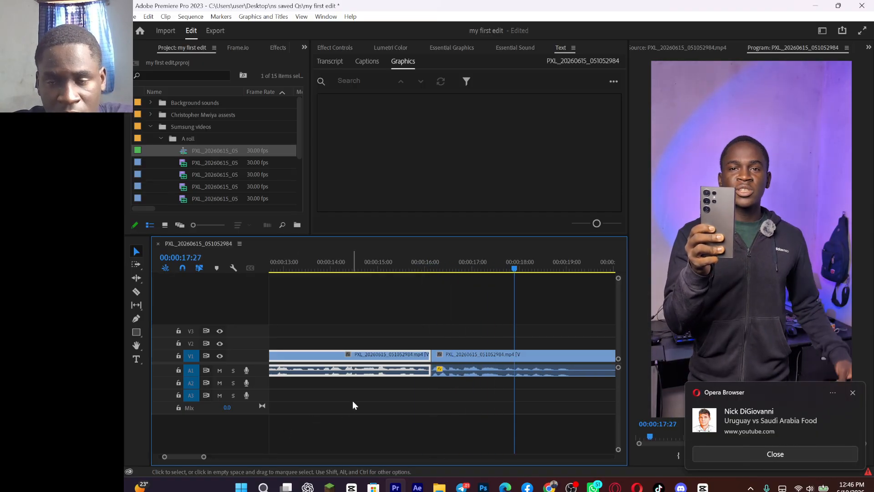
key("ctrl+k")
key("space")
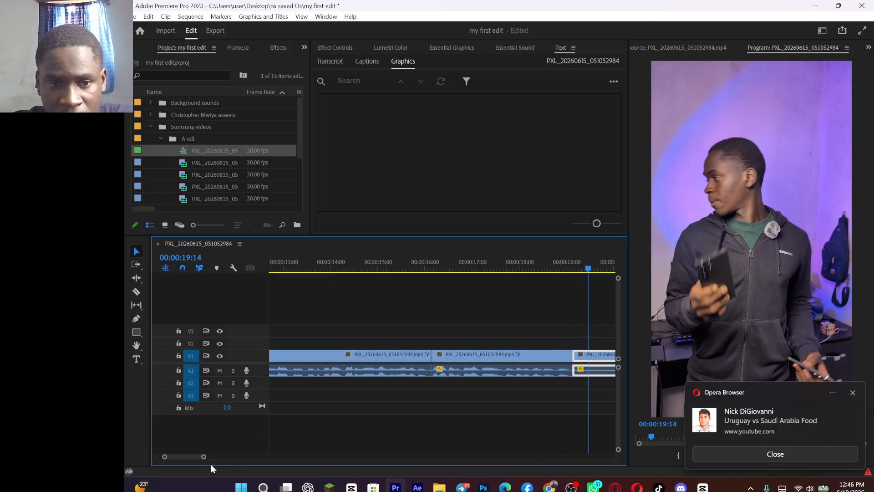
Step: Preview the remaining clip's takes and ripple trim its start up to the speech waveform at about 51 seconds
left_click_drag(213, 457, 279, 458)
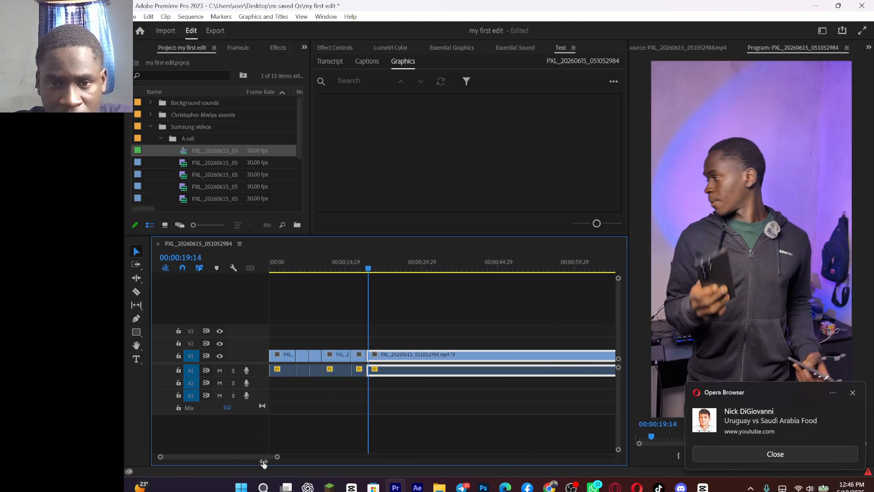
left_click(440, 268)
key("space")
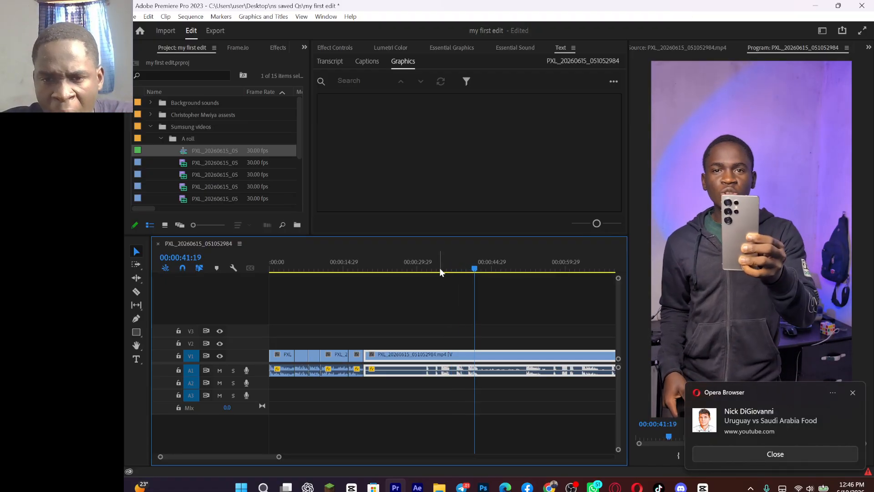
left_click(523, 268)
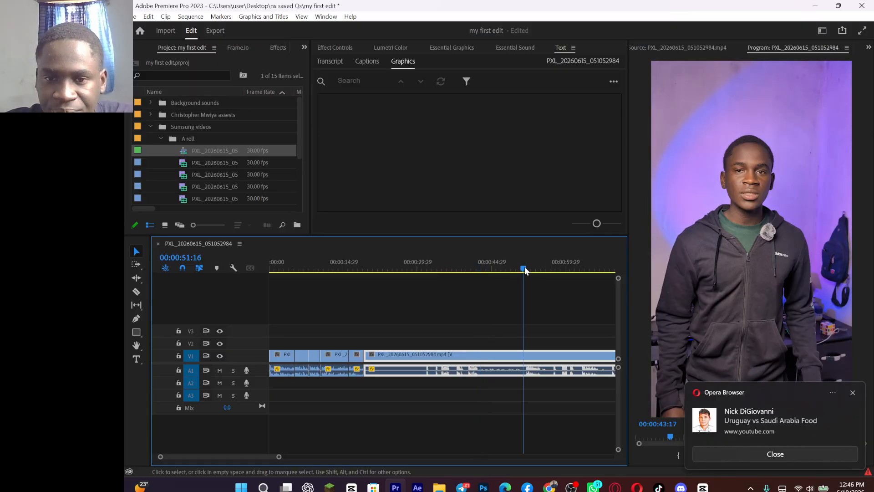
key("Up")
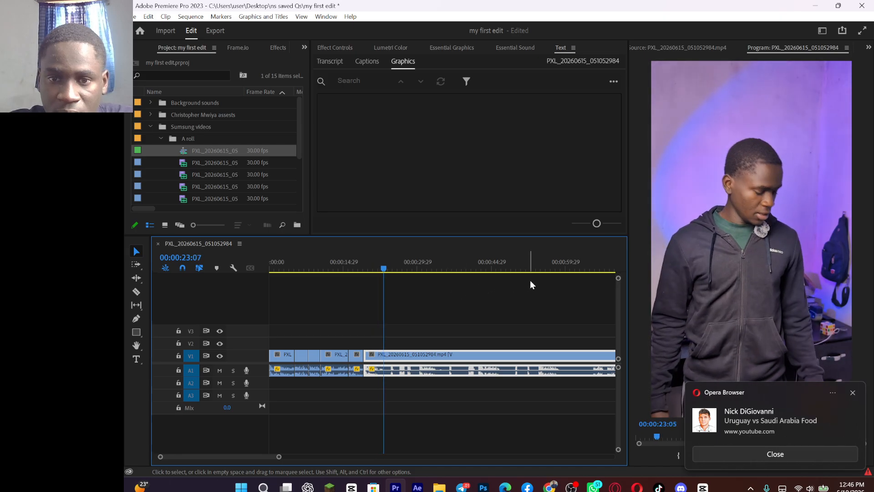
Step: Ripple trim the remaining clip's start up to 00:00:54:10, play the take and split the clip at about 00:00:23:14
left_click(534, 269)
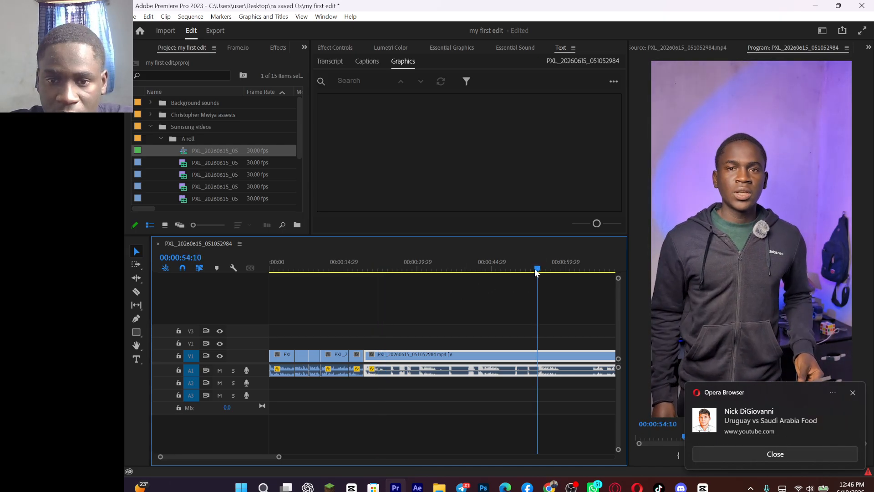
key("q")
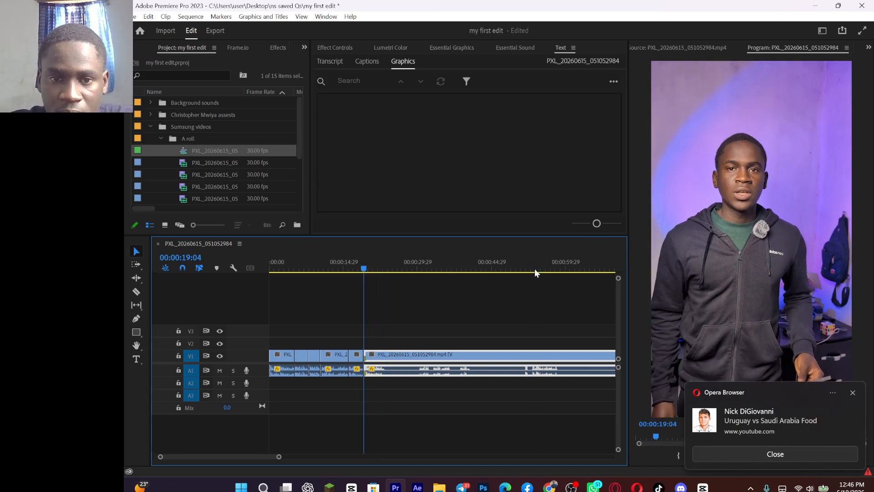
key("space")
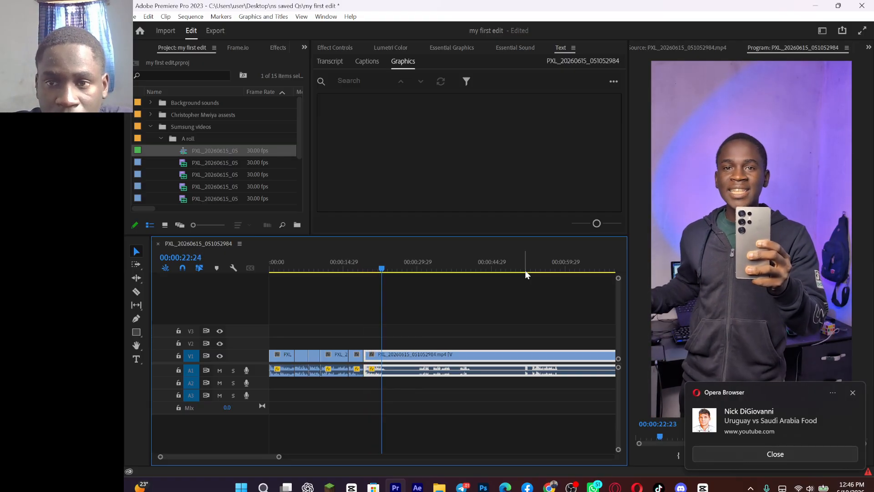
key("space")
key("ctrl+k")
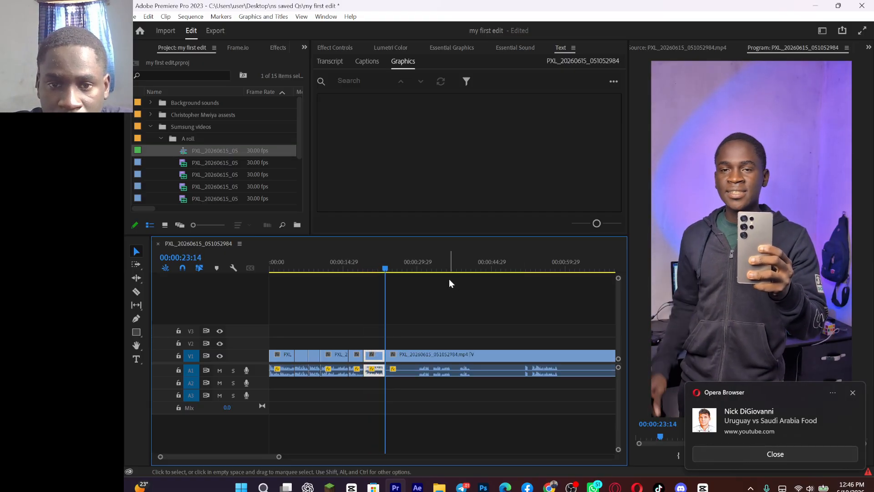
Step: Preview the takes in the remaining clip and ripple trim its start up to the speech waveform at about 32 seconds
left_click(422, 262)
key("space")
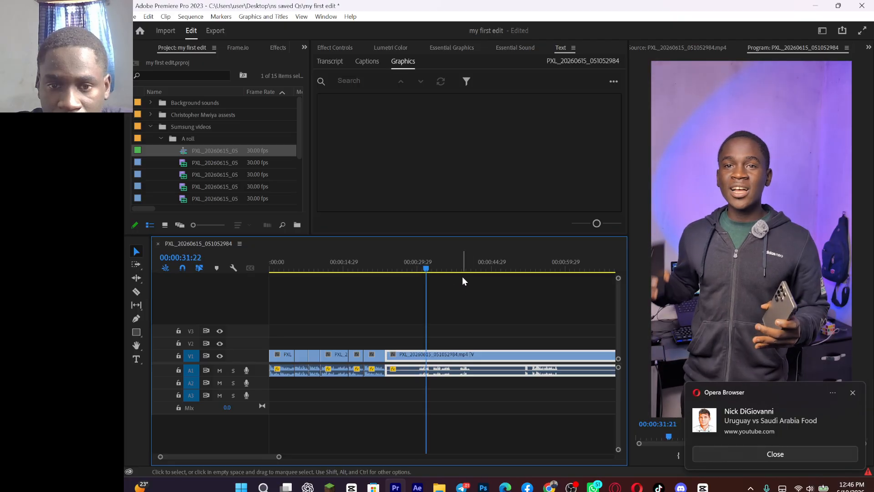
left_click_drag(523, 268, 533, 271)
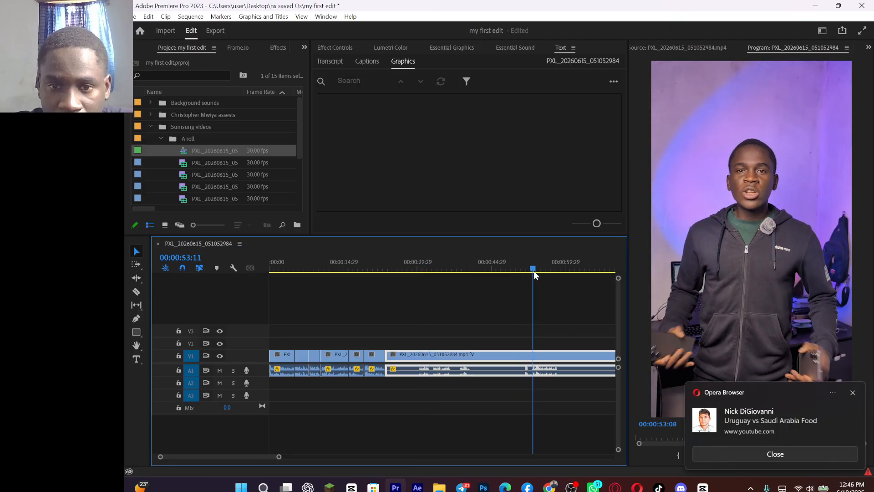
left_click(531, 273)
key("space")
left_click(430, 276)
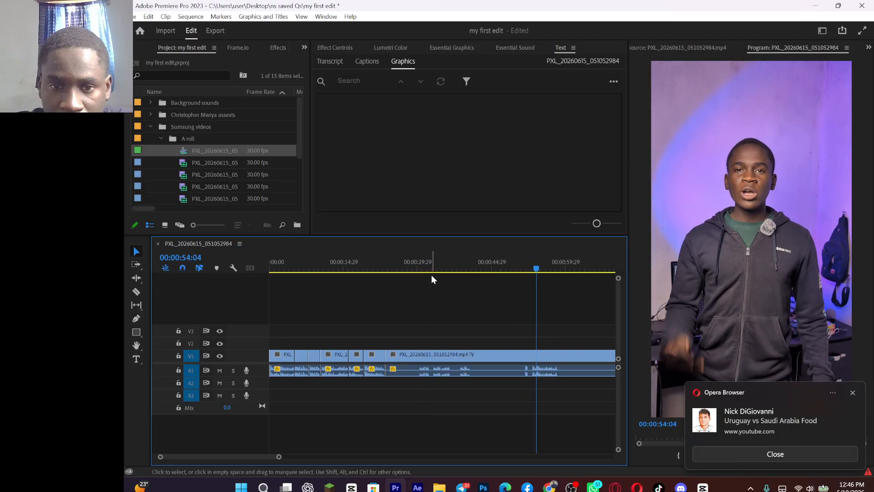
left_click_drag(436, 265, 428, 267)
key("Up")
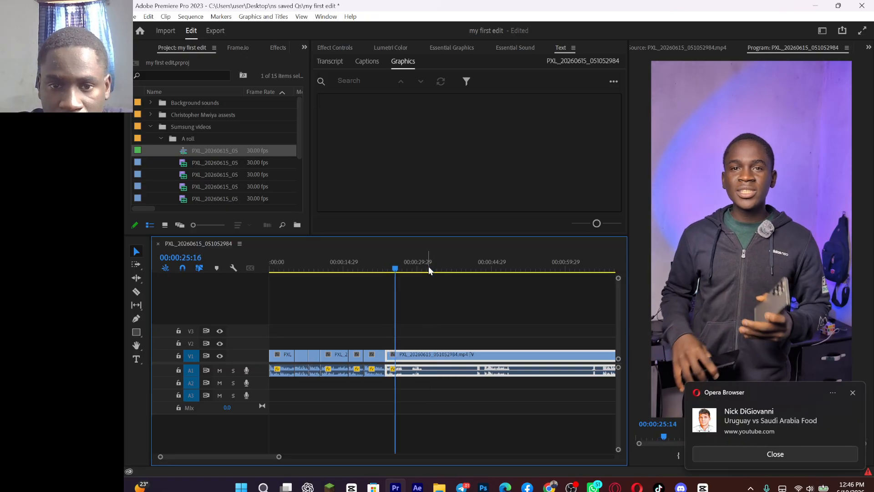
Step: Play the start of the remaining clip and ripple trim its opening words off up to about 00:00:25:05
key("space")
key("equal")
key("equal")
left_click_drag(412, 266, 395, 270)
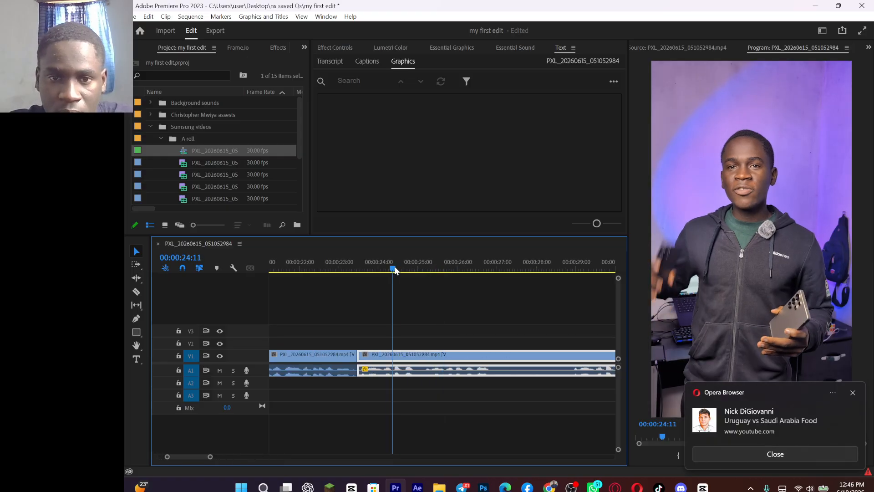
key("space")
key("space")
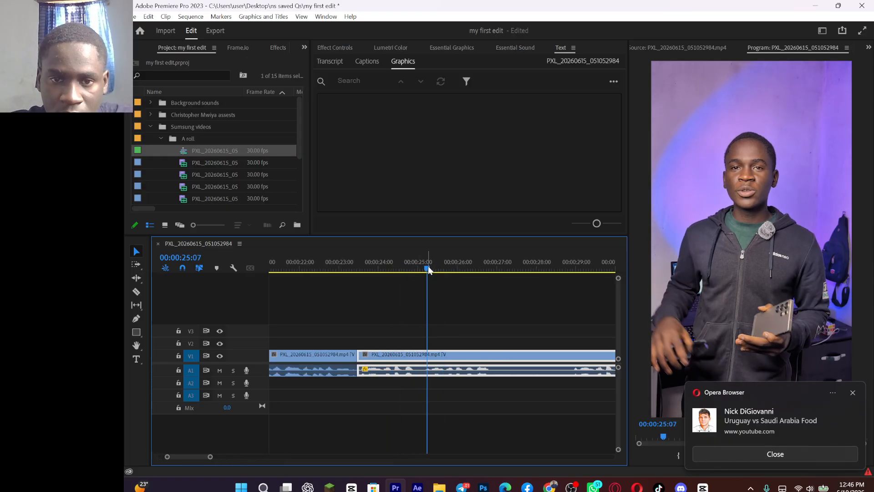
left_click_drag(429, 266, 425, 266)
key("Up")
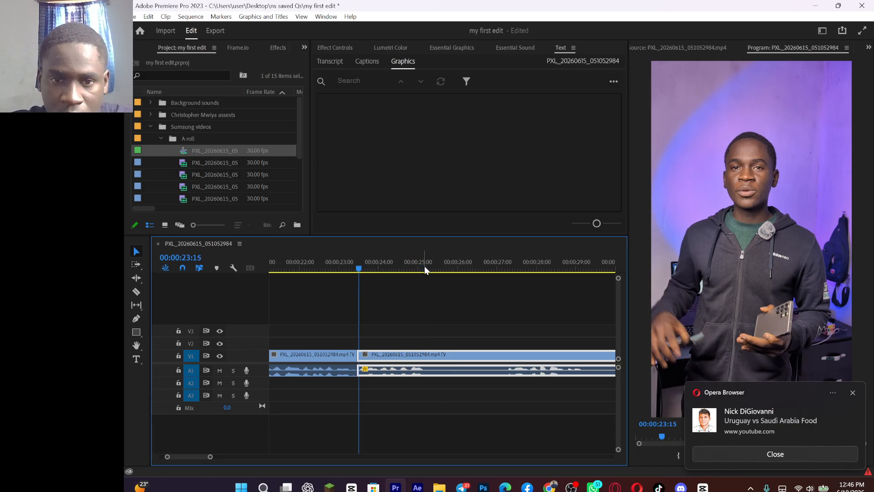
Step: Check the retake that follows and ripple trim the remaining clip's start up to about 27 seconds
key("space")
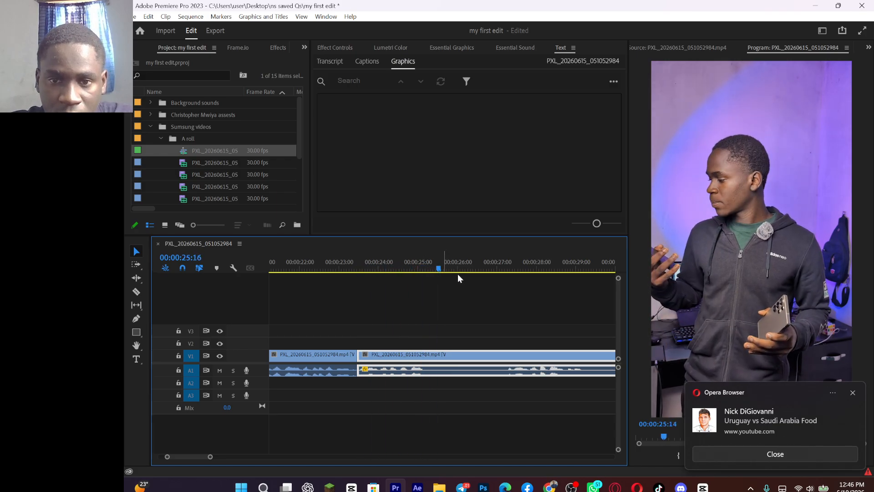
left_click(502, 269)
left_click_drag(502, 267, 508, 270)
key("Up")
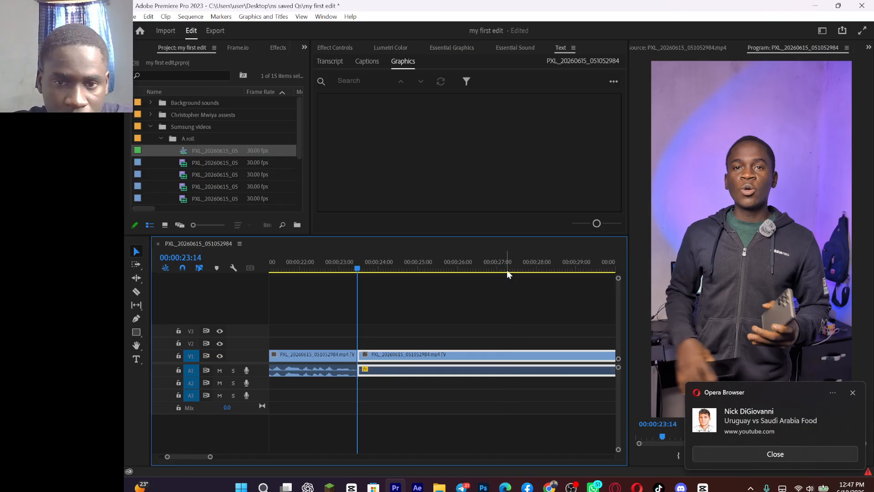
Step: Play the take after the cut and split its clip where the speech ends, at about 00:00:25:11
key("space")
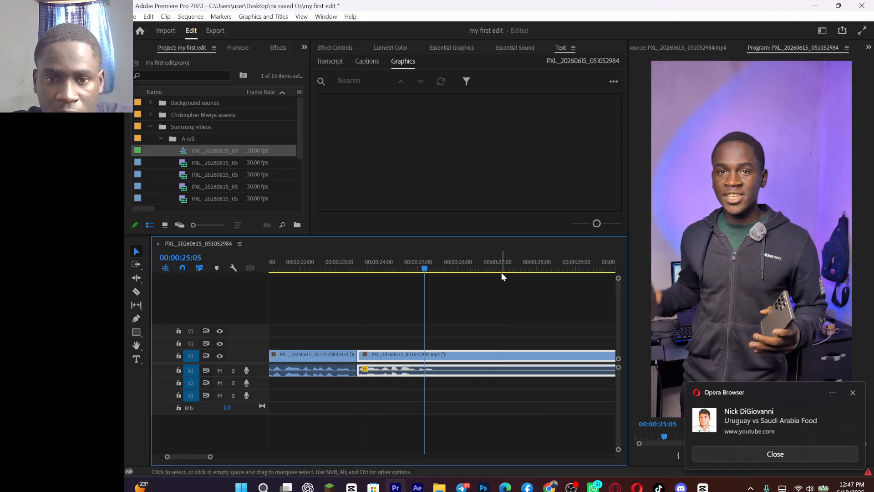
key("space")
left_click_drag(445, 270, 419, 269)
key("space")
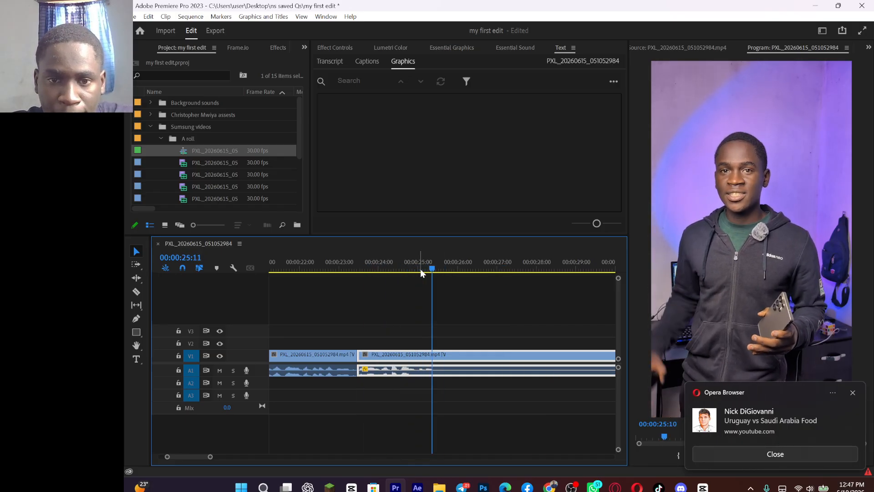
key("ctrl+k")
Step: Ripple trim the remaining clip's start up to the next take at about 38 seconds, then split it after the speech at about 30 seconds
left_click_drag(210, 458, 249, 457)
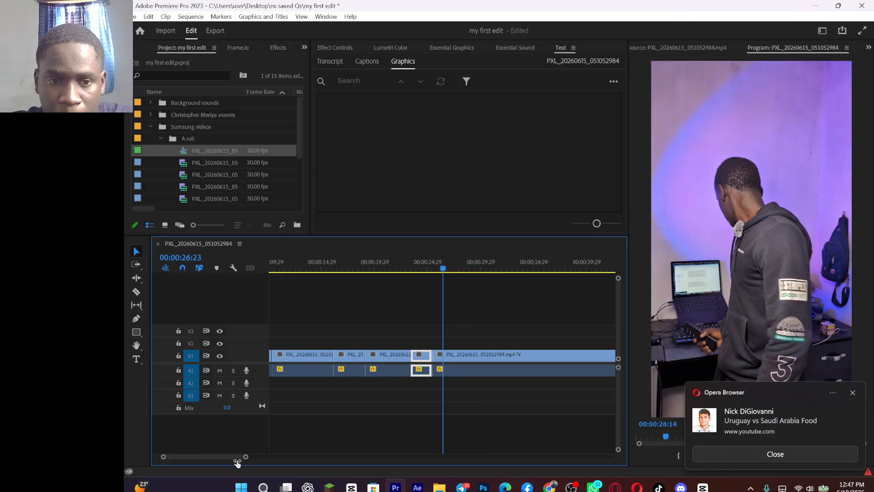
left_click(561, 270)
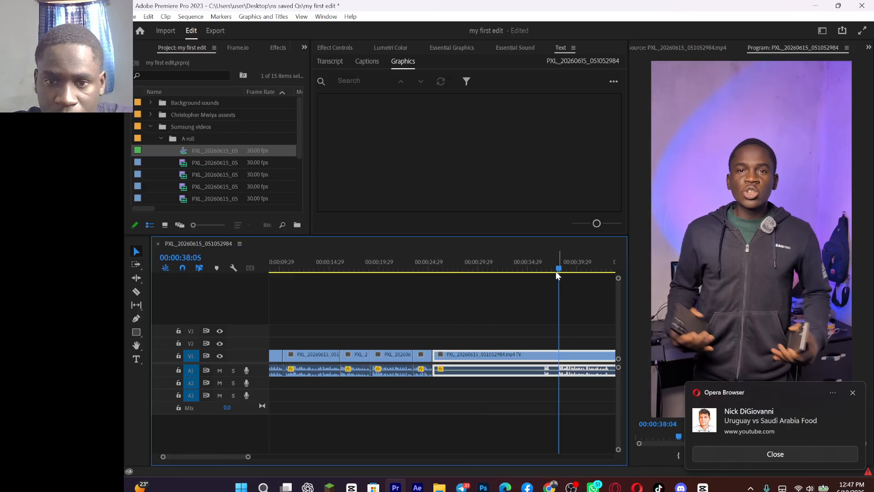
key("space")
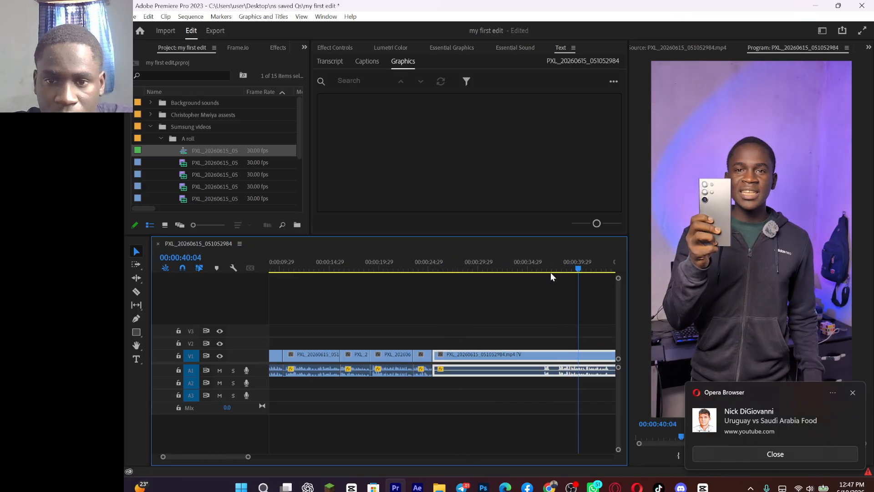
left_click(548, 272)
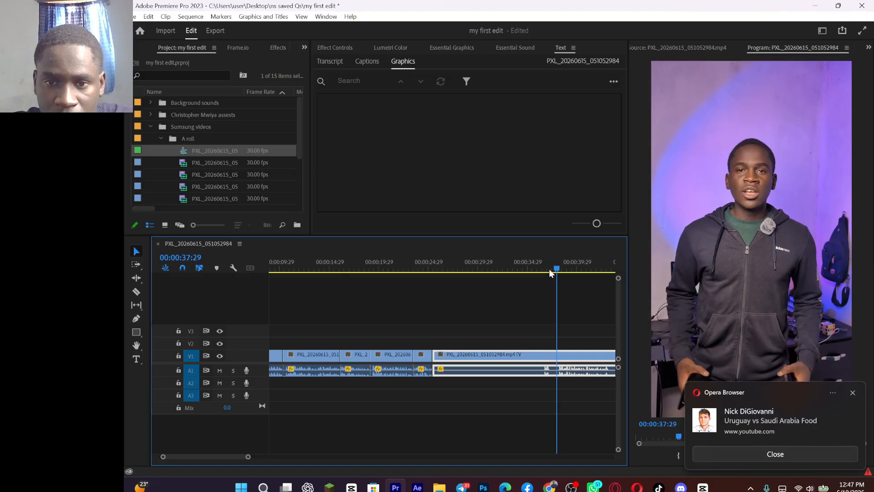
key("Up")
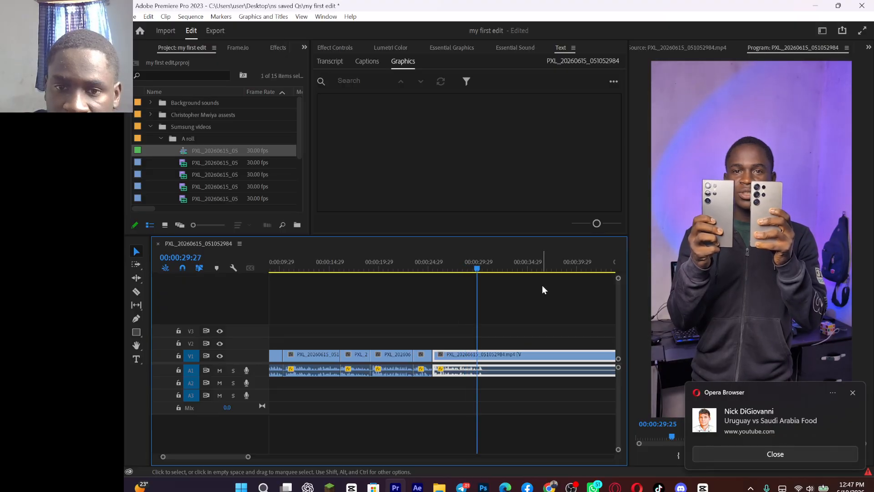
key("ctrl+k")
key("space")
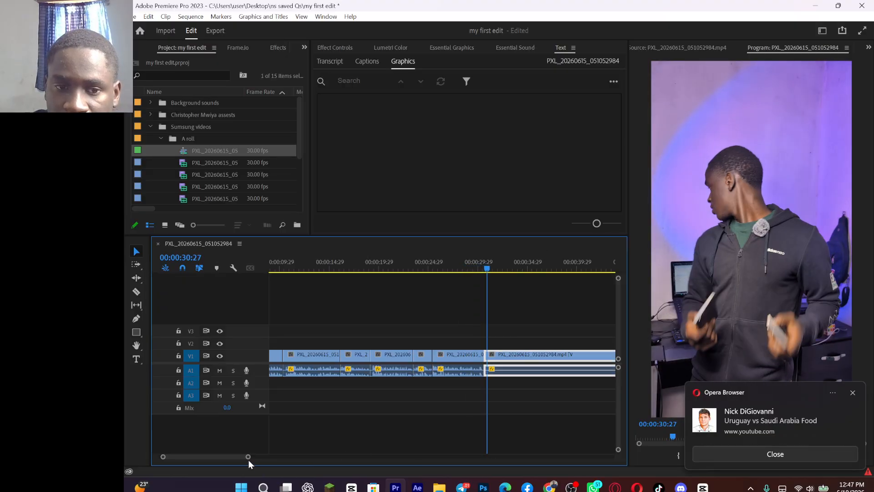
Step: Preview the later takes in the remaining clip and ripple trim its start up to about 00:00:53:12
left_click_drag(248, 457, 265, 456)
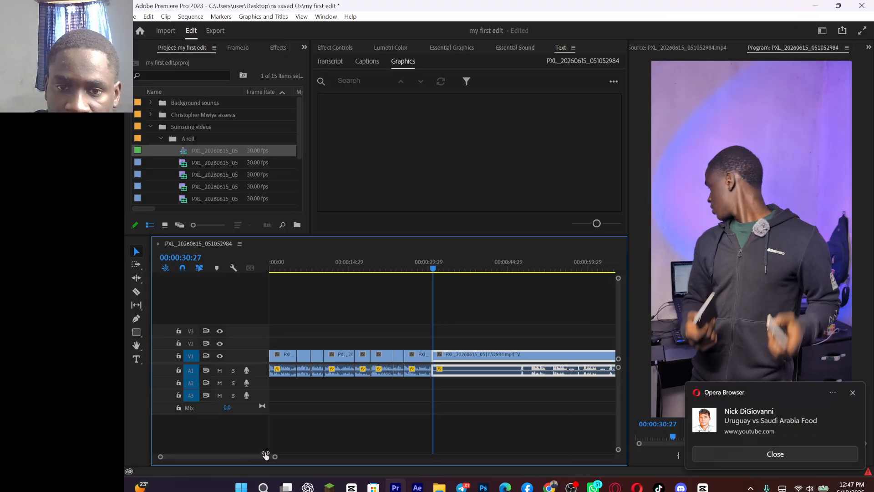
left_click(532, 269)
key("space")
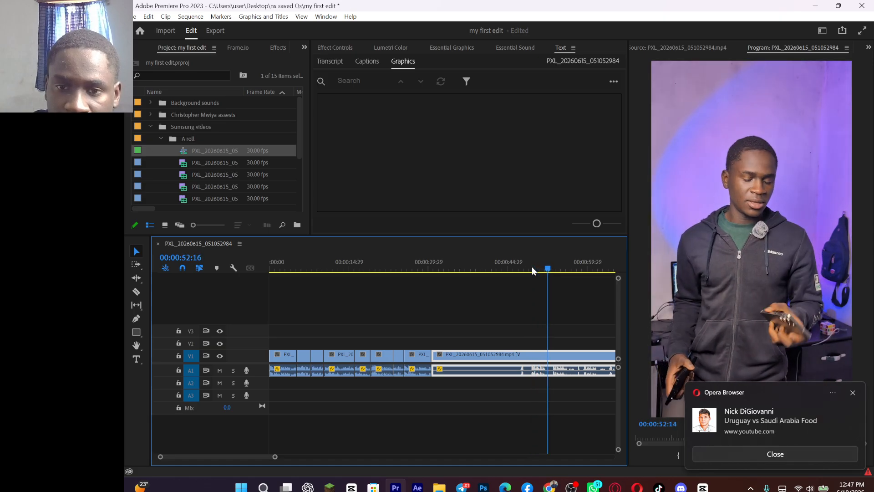
key("space")
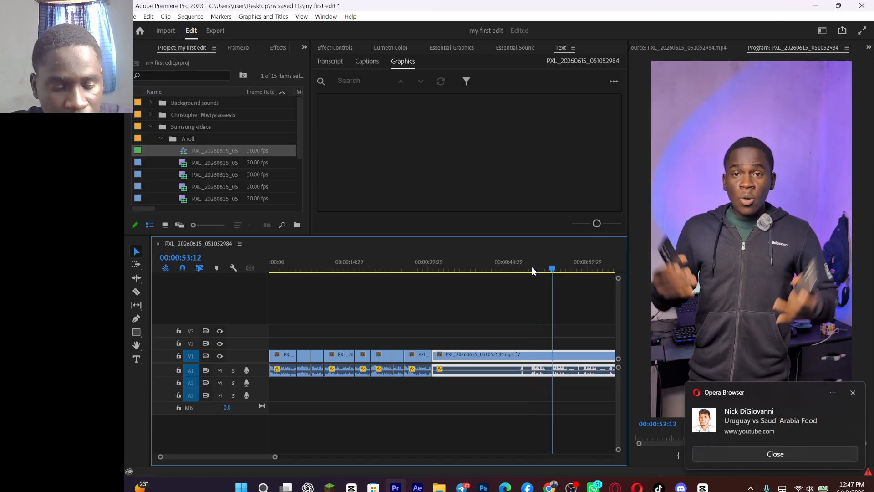
key("q")
Step: Play on through the failed takes and ripple trim the remaining clip's start at 00:00:36:09 and again at 00:00:37:07
key("space")
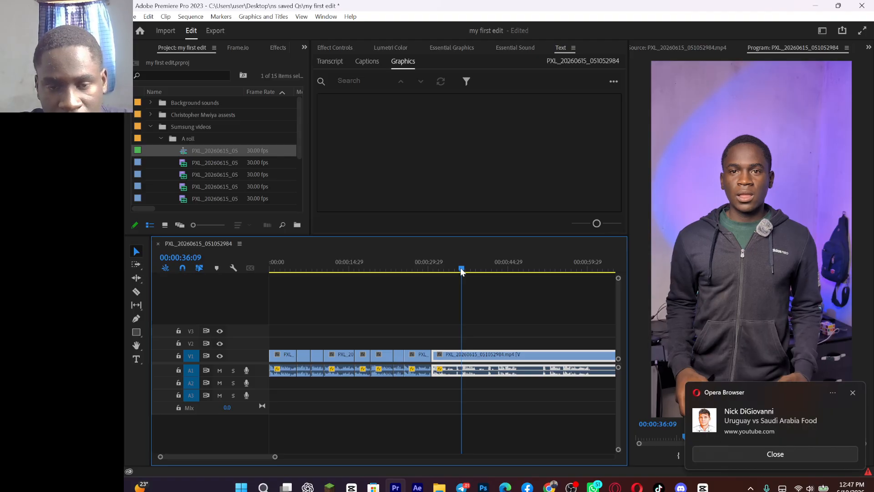
key("Up")
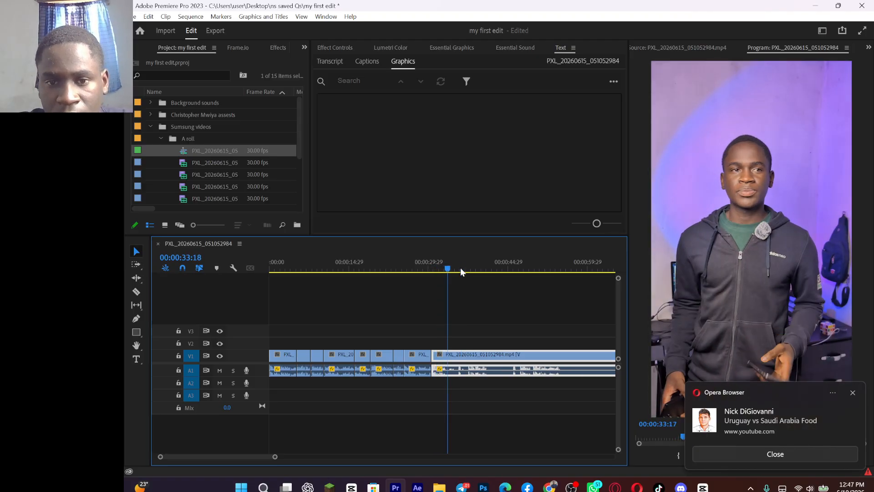
left_click(465, 268)
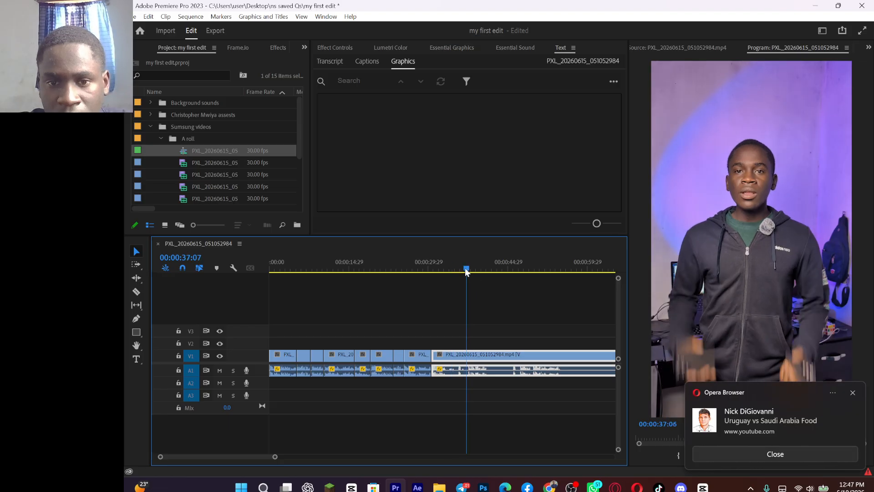
key("Up")
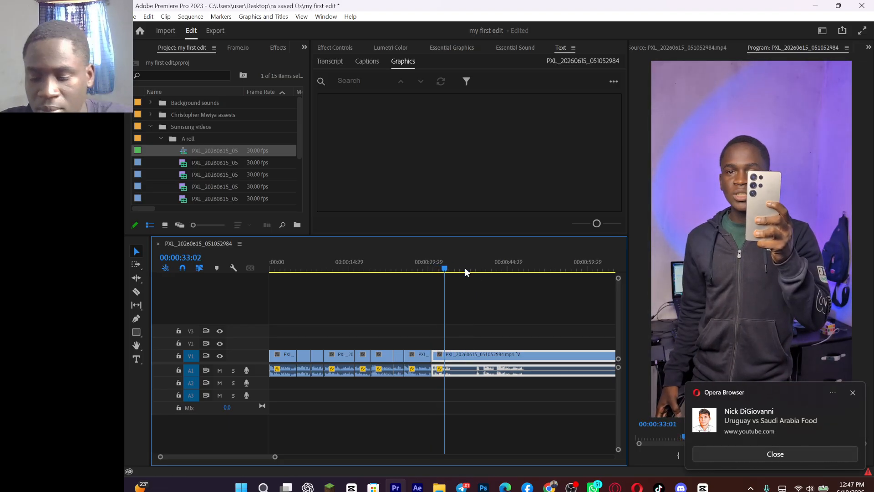
Step: Preview the next take from about 41 seconds at system volume 100 and dismiss the browser notification
key("XF86AudioRaiseVolume")
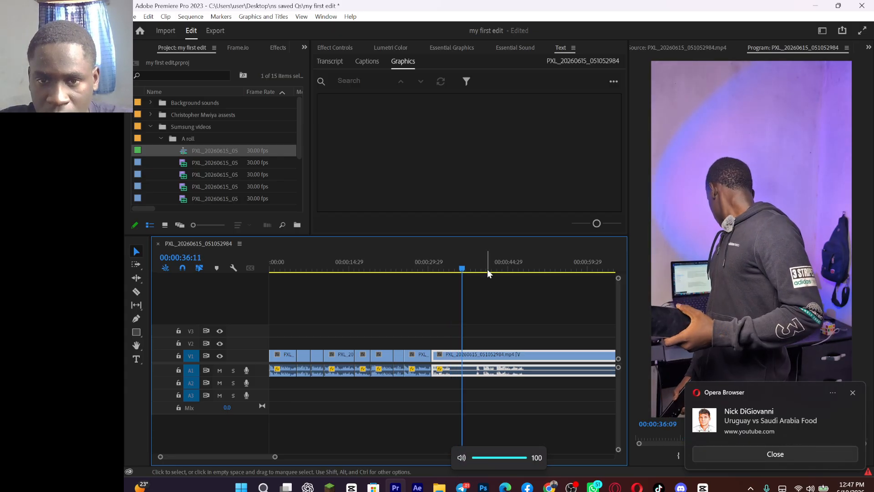
left_click(481, 269)
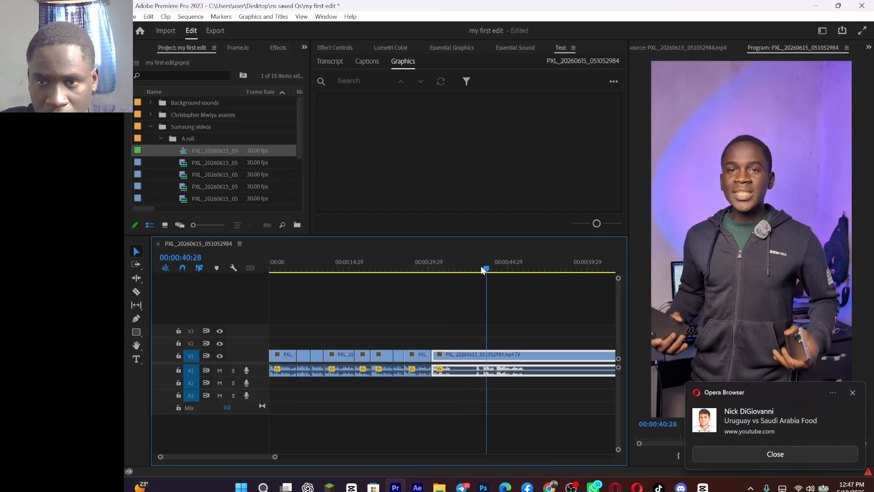
left_click(853, 393)
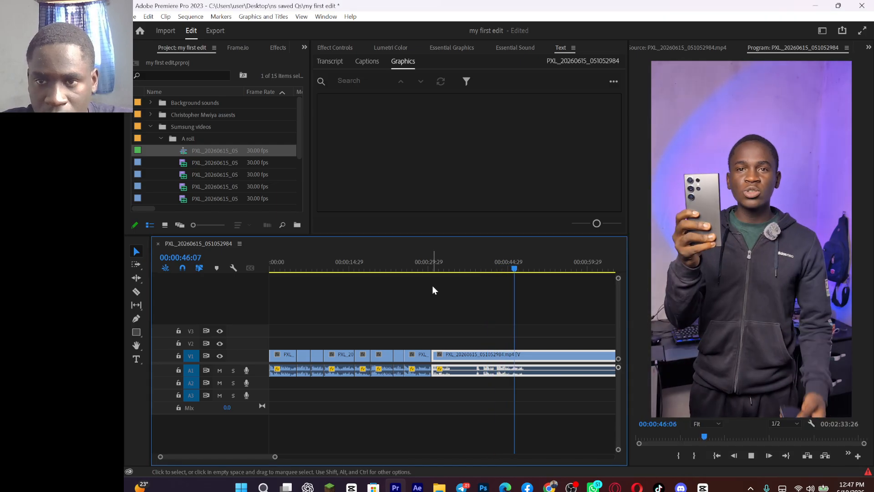
Step: Ripple trim the remaining clip's start up to the speech waveform at about 43 seconds
left_click(487, 267)
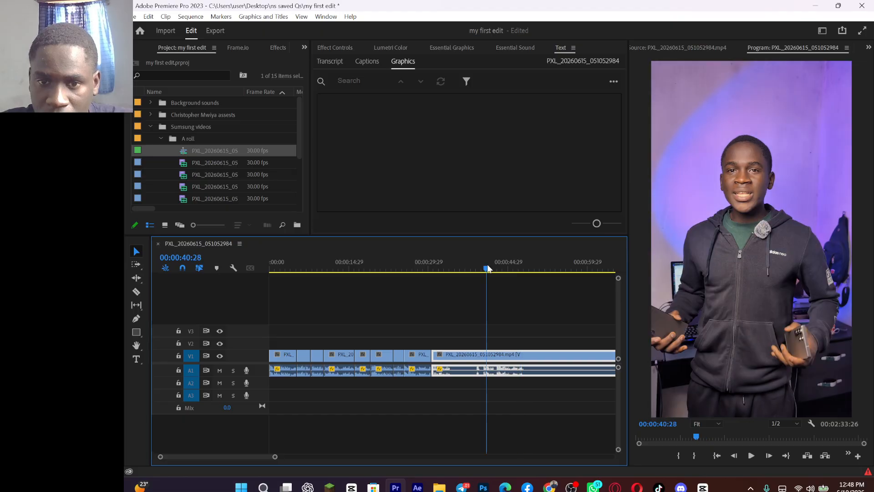
key("equal")
key("equal")
left_click(477, 274)
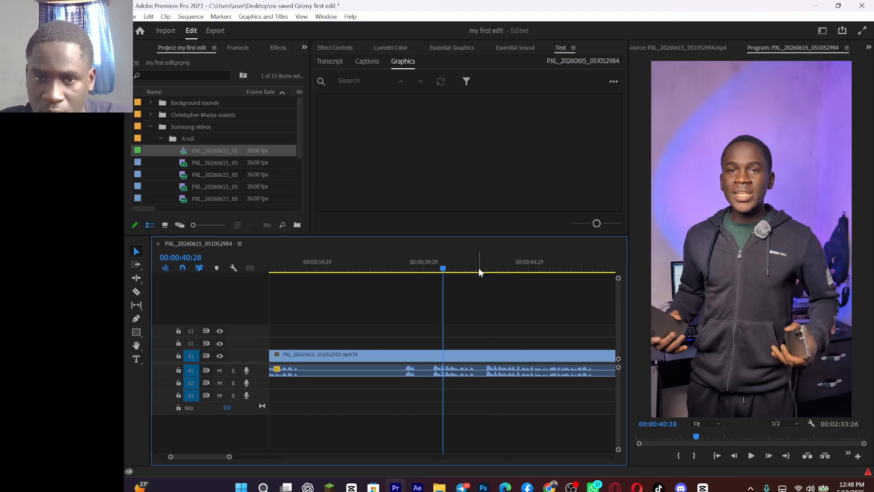
left_click(480, 268)
left_click_drag(484, 271, 485, 271)
key("q")
Step: Play the trimmed take and split its clip at the end of the speech, at about 35 seconds
key("space")
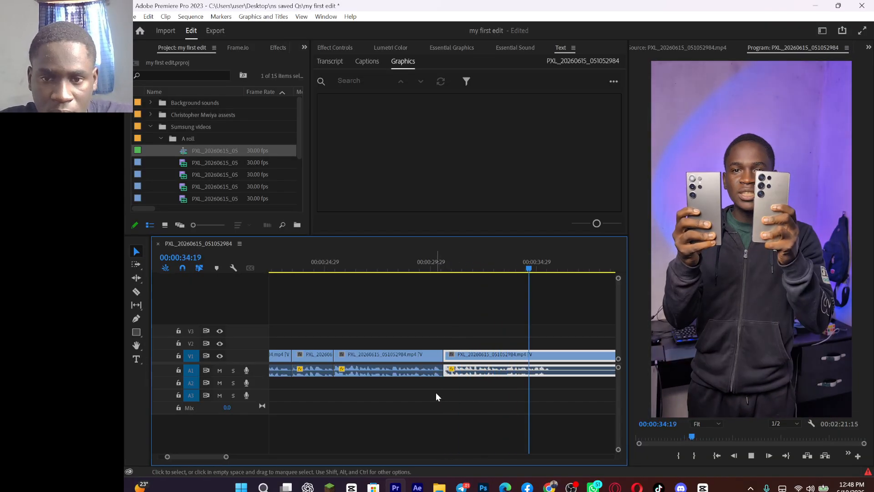
key("space")
key("ctrl+k")
key("space")
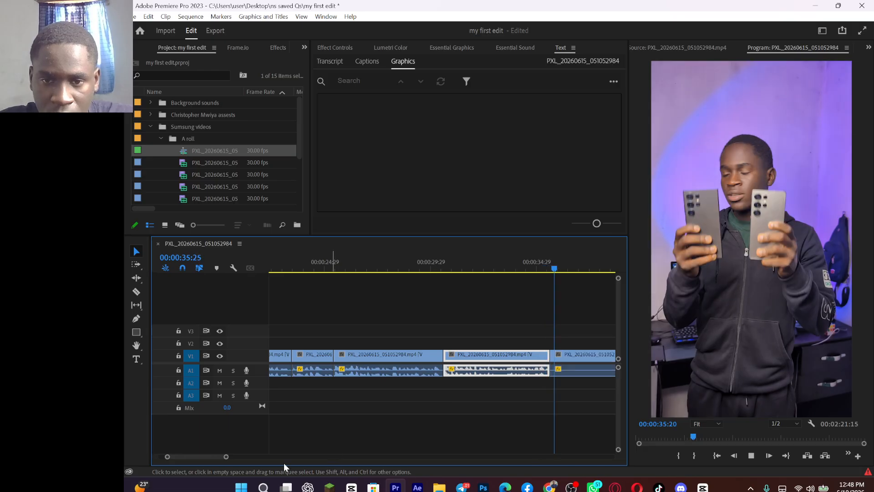
Step: Pause the timeline playback, switch to the browser and open the HOOKS tab of the scripts document
left_click_drag(227, 457, 273, 458)
key("space")
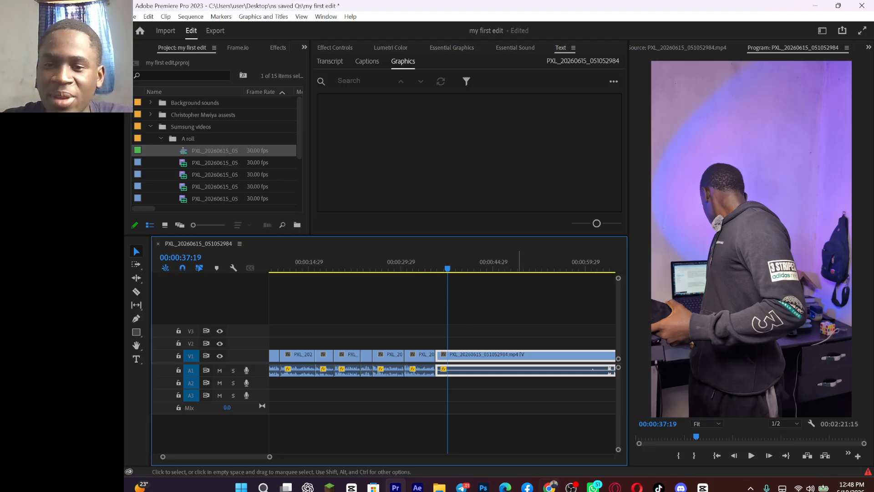
left_click(637, 487)
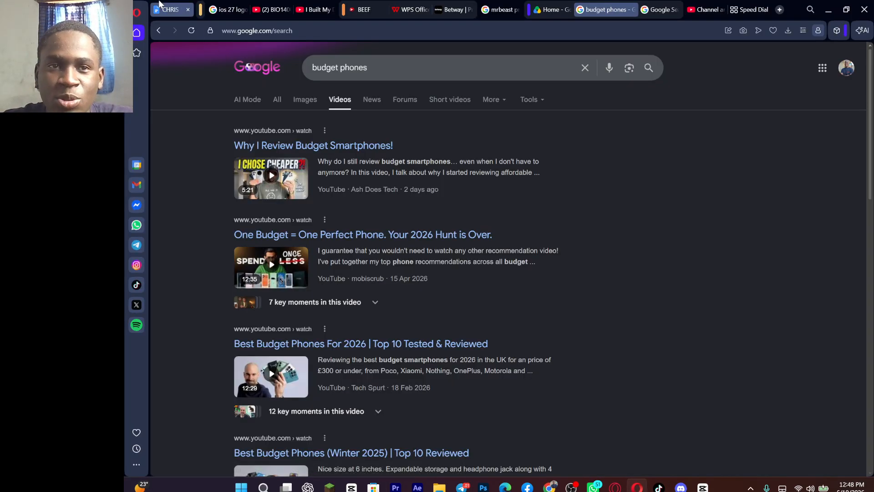
left_click(170, 10)
left_click(218, 227)
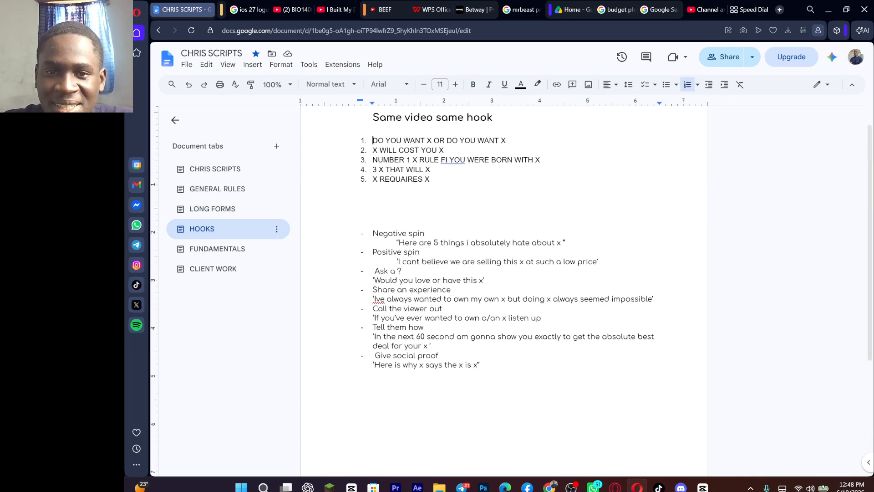
Step: Add the bullet "Dont upgrade from x to x" below the last hook in the document
left_click(375, 375)
key("Return")
type("-")
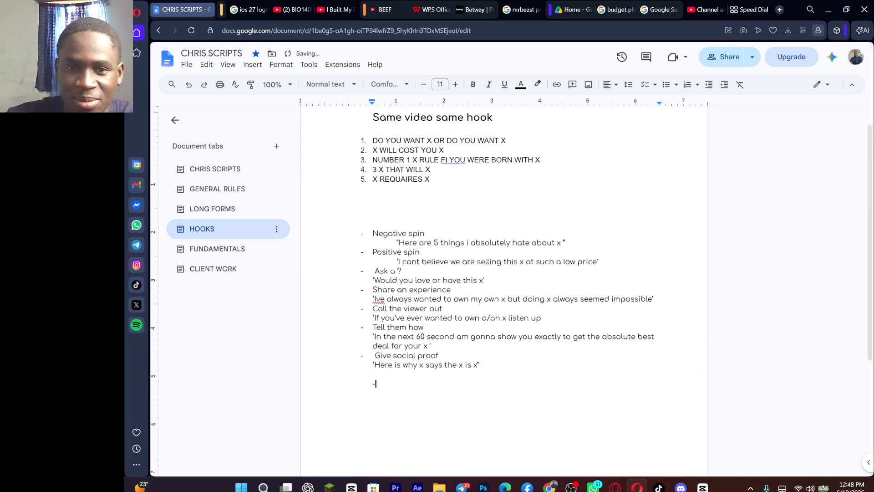
key("BackSpace")
key("BackSpace")
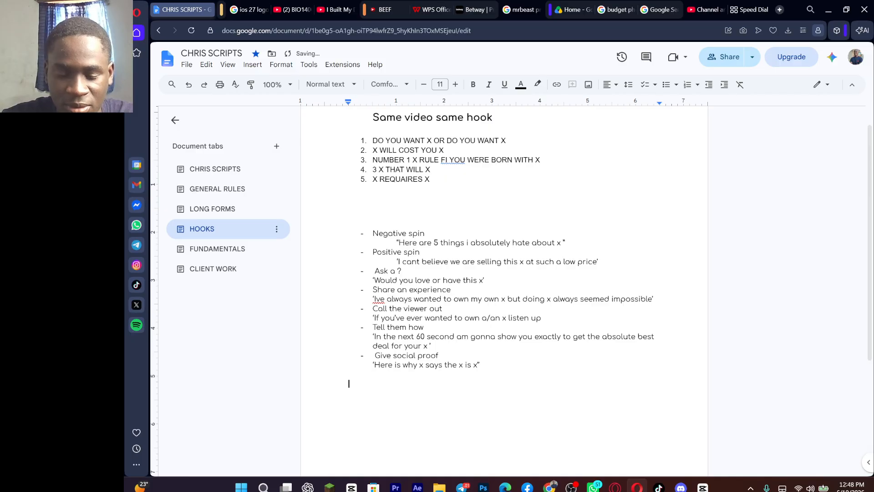
type("- ")
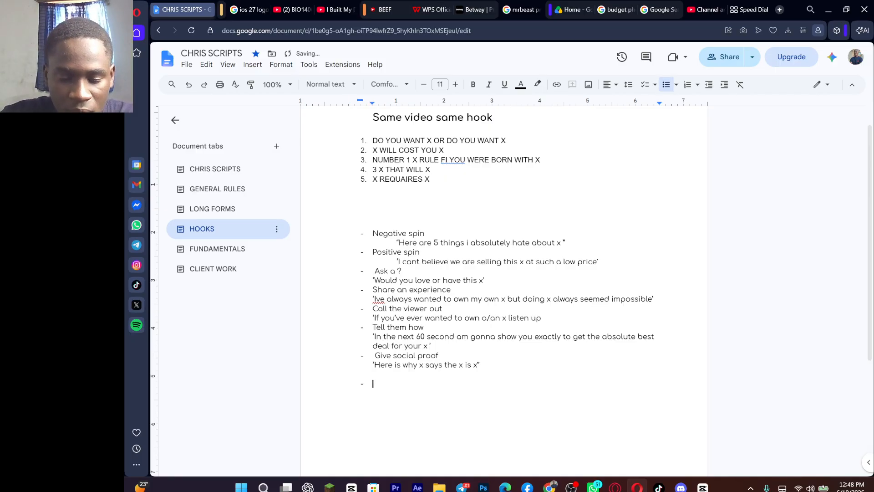
type("Dont u")
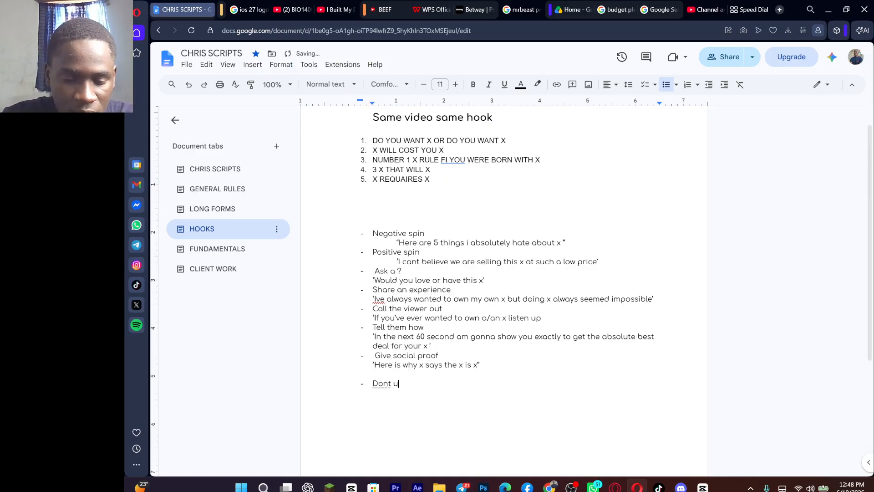
type("pgrade fro")
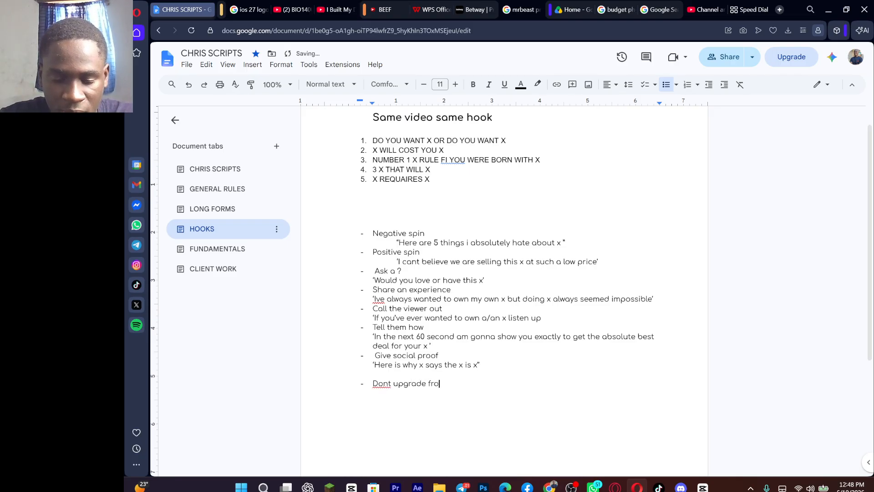
type("m x to ")
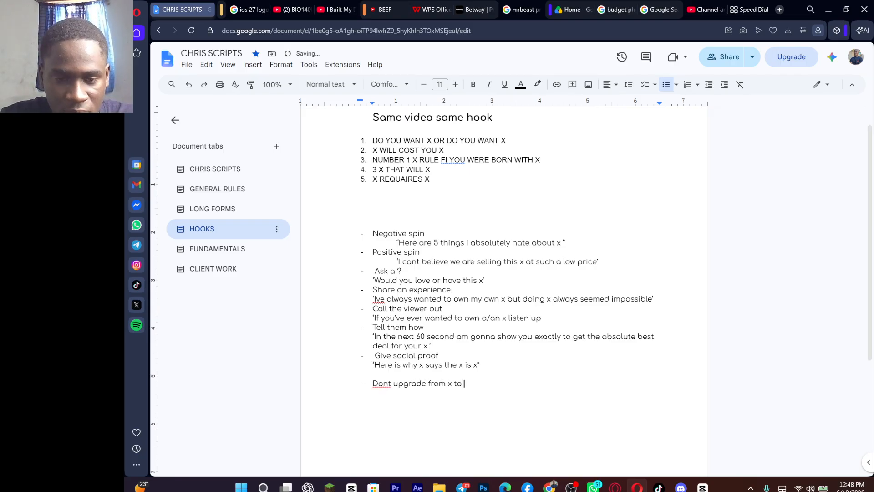
type("x")
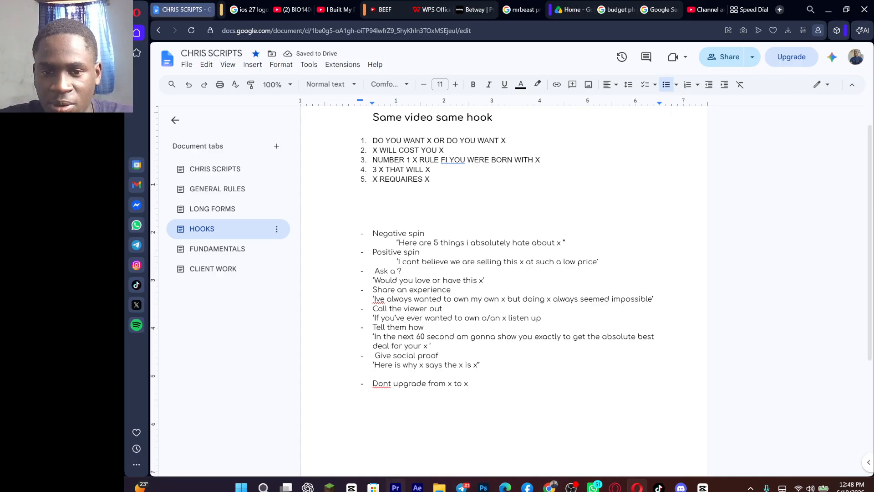
Step: Switch back to Premiere Pro and preview the remaining A-roll clip from about 00:01:03
left_click(396, 487)
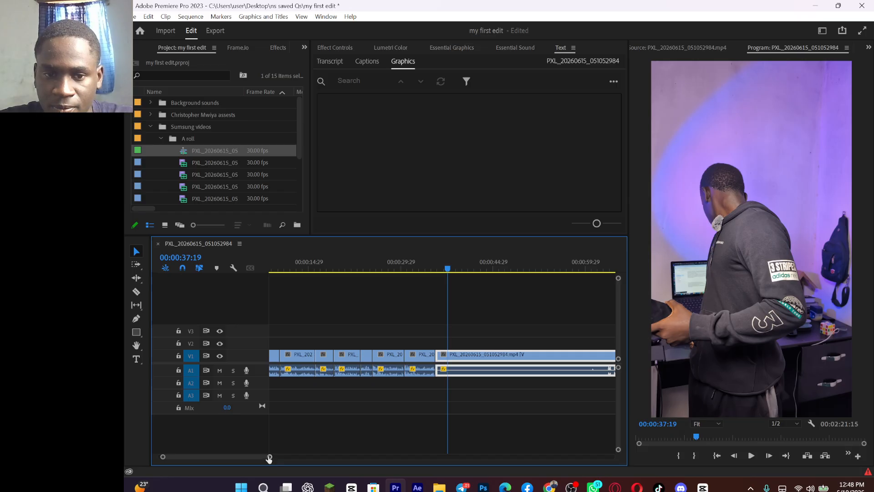
left_click_drag(269, 457, 319, 458)
left_click(435, 269)
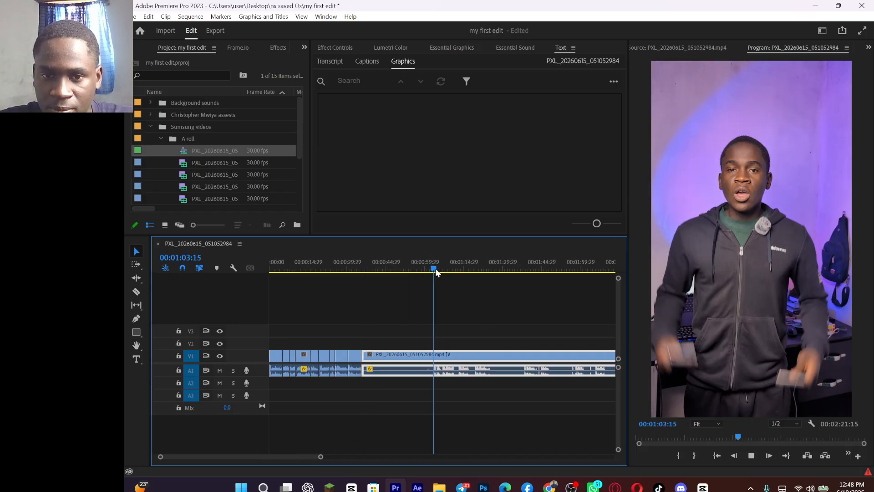
key("space")
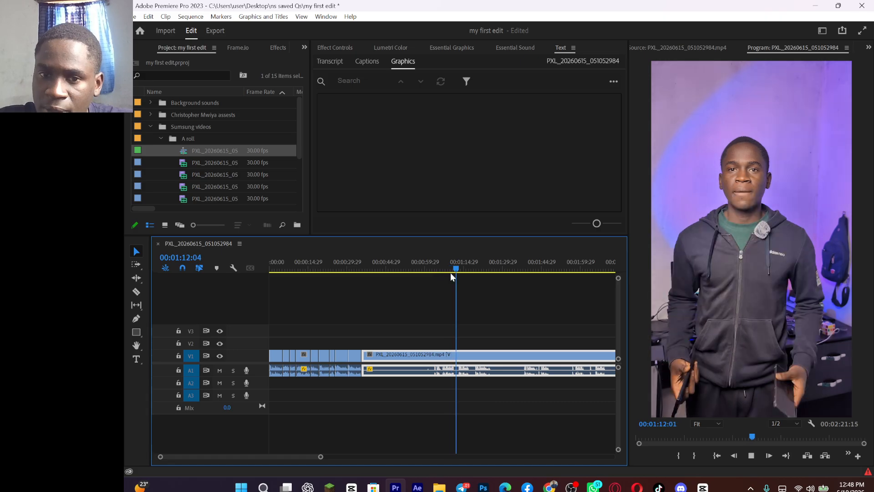
Step: Find the good take after about 00:01:18 and ripple trim the remaining clip's start up to its speech
left_click_drag(451, 273, 472, 268)
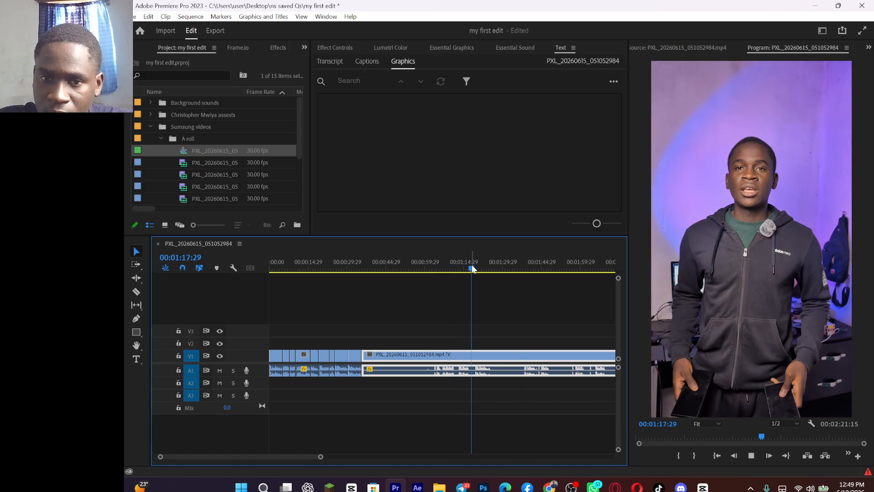
key("space")
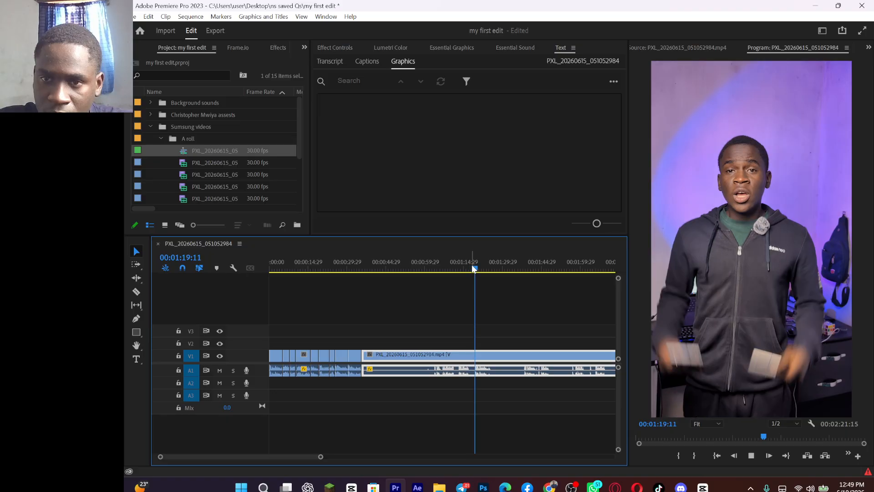
left_click(472, 268)
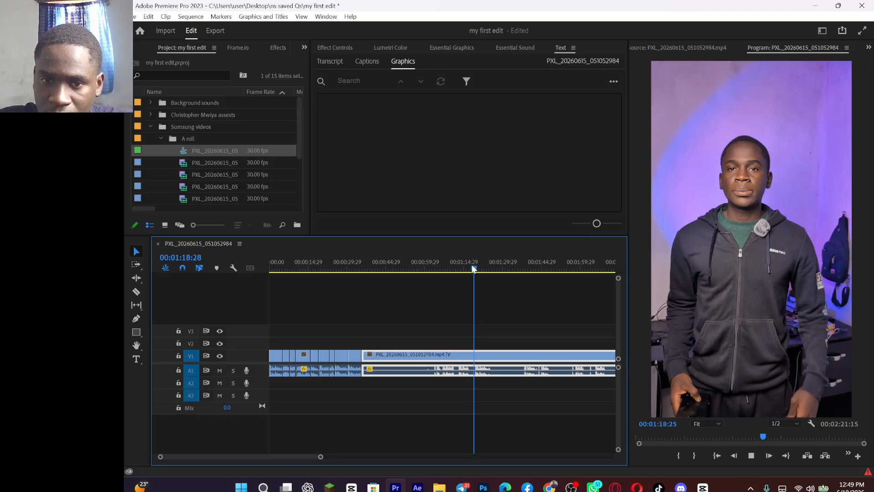
key("space")
Step: Play the trimmed take and split its clip at the end of the speech, at about 41 seconds
key("=")
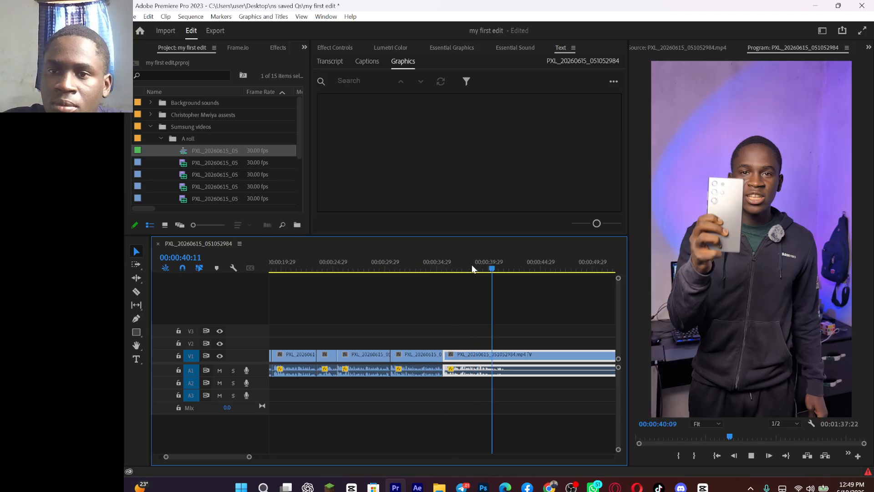
key("ctrl+k")
key("space")
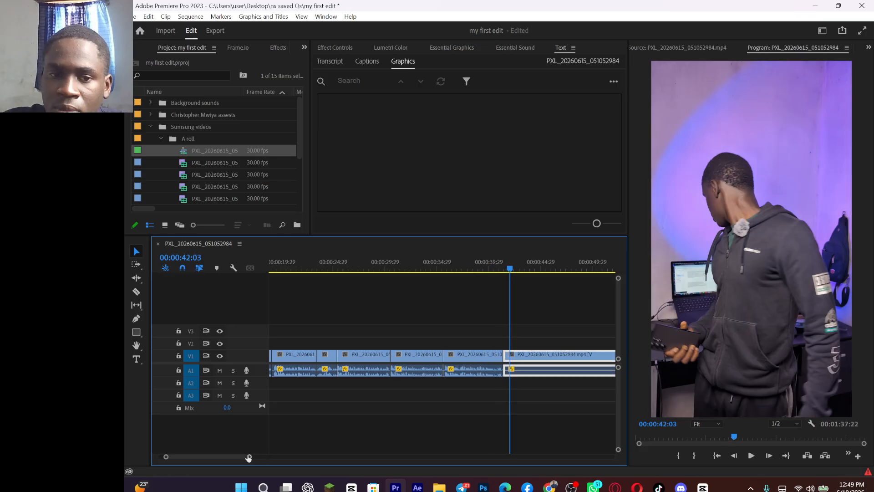
Step: Preview the following takes, ripple trim the remaining clip's start at 00:01:01:03 and split it after the speech, at about 44 seconds
left_click_drag(248, 457, 282, 457)
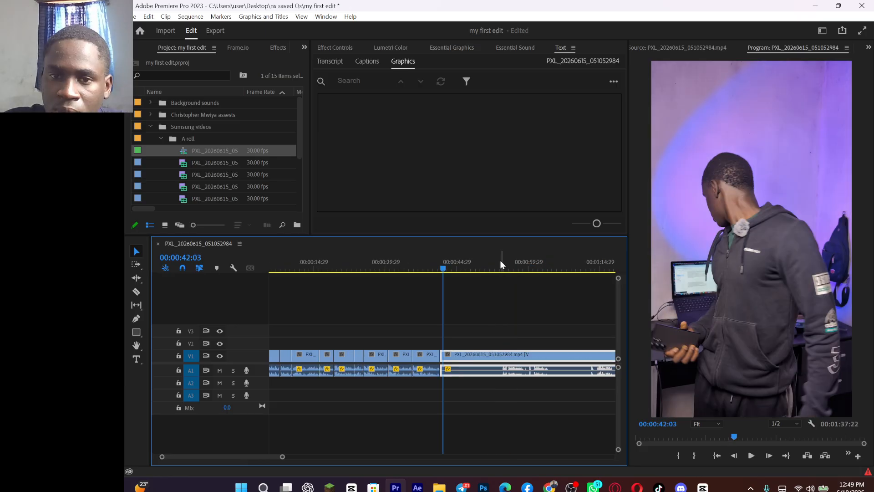
left_click(500, 261)
key("space")
left_click_drag(282, 457, 306, 458)
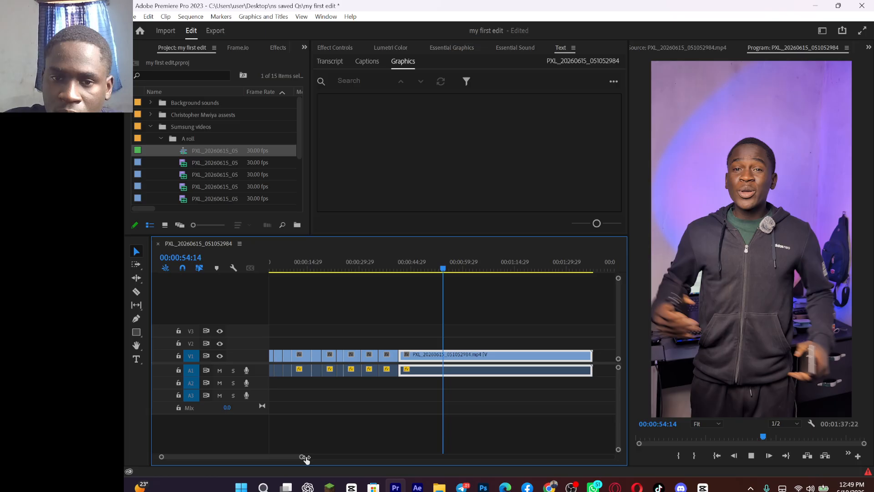
left_click_drag(306, 457, 308, 457)
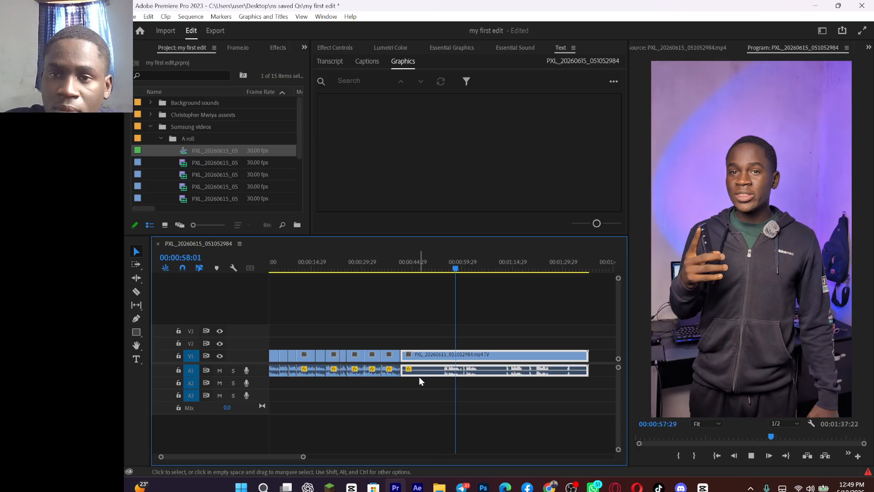
left_click(511, 268)
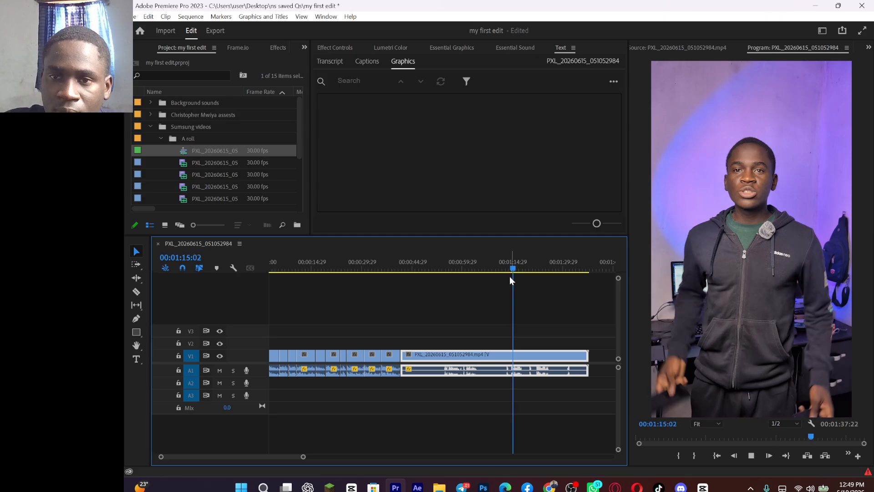
left_click(459, 269)
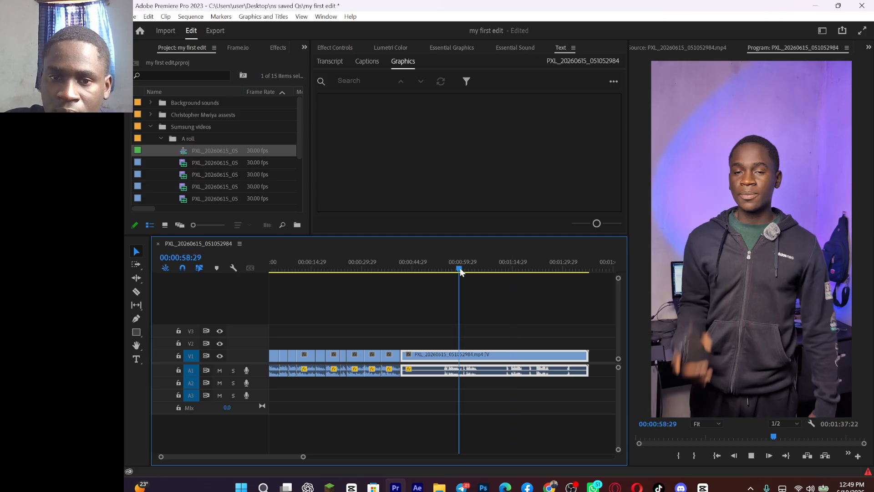
key("space")
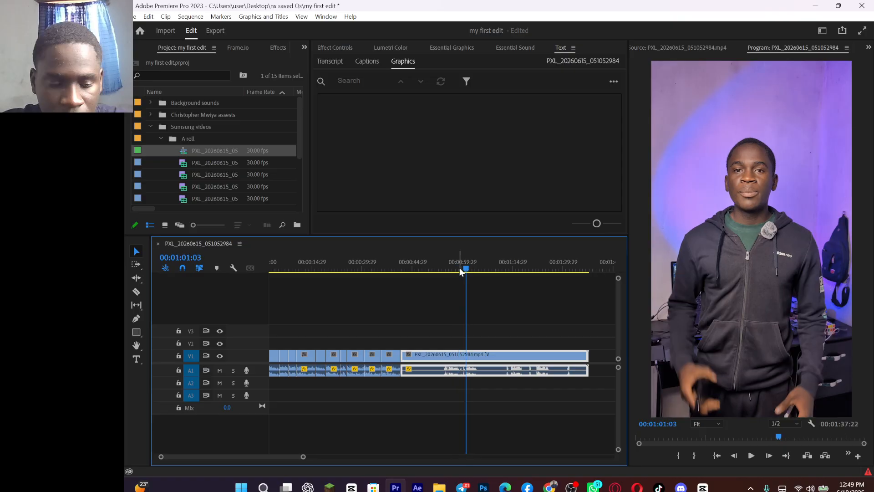
key("q")
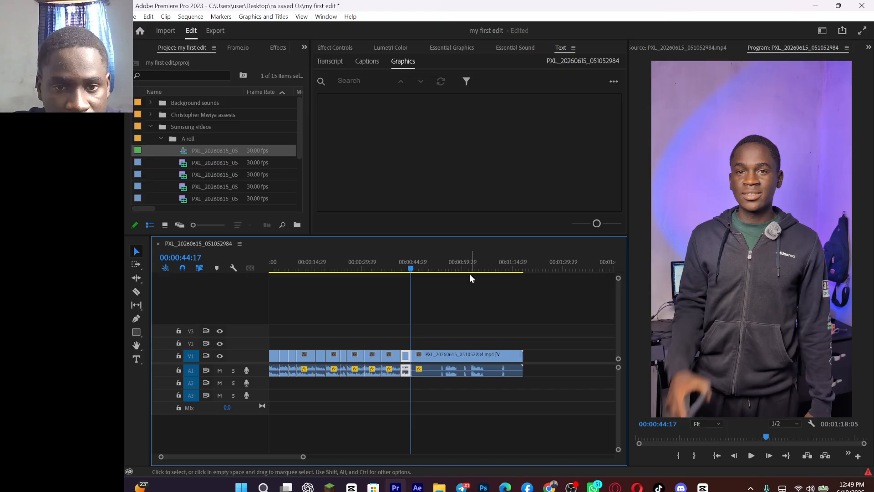
Step: Ripple trim the remaining clip's start to the take at about 00:01:02 and split it after the speech, at about 48 seconds
left_click(448, 269)
key("space")
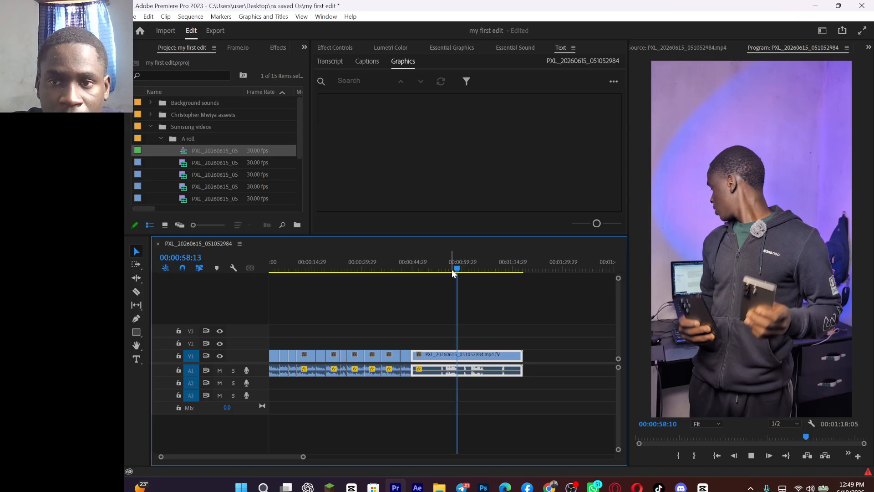
left_click_drag(453, 270, 469, 270)
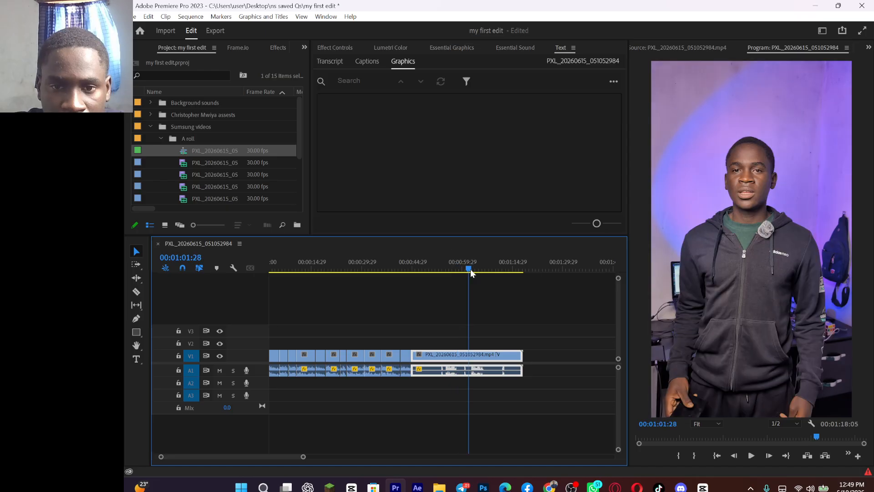
key("q")
key("space")
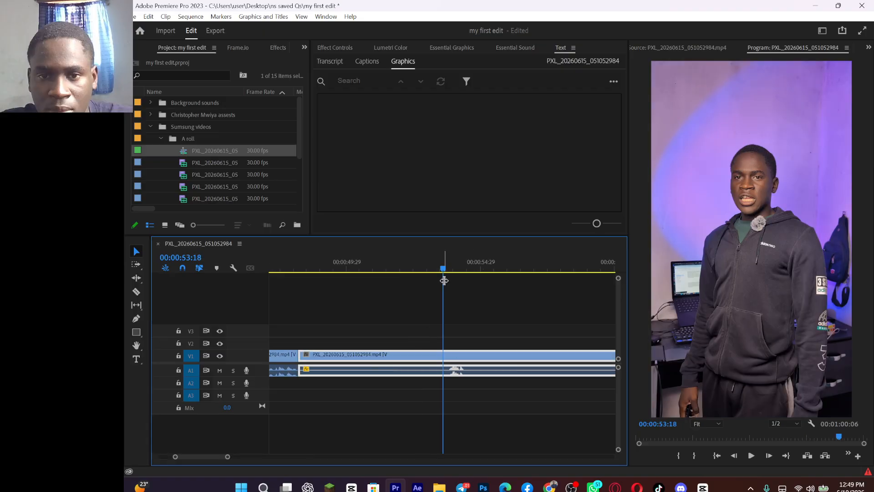
Step: Ripple trim the last clip's start up to the final speech waveform and its end at 00:00:48:19, and play the result
left_click_drag(444, 281, 449, 276)
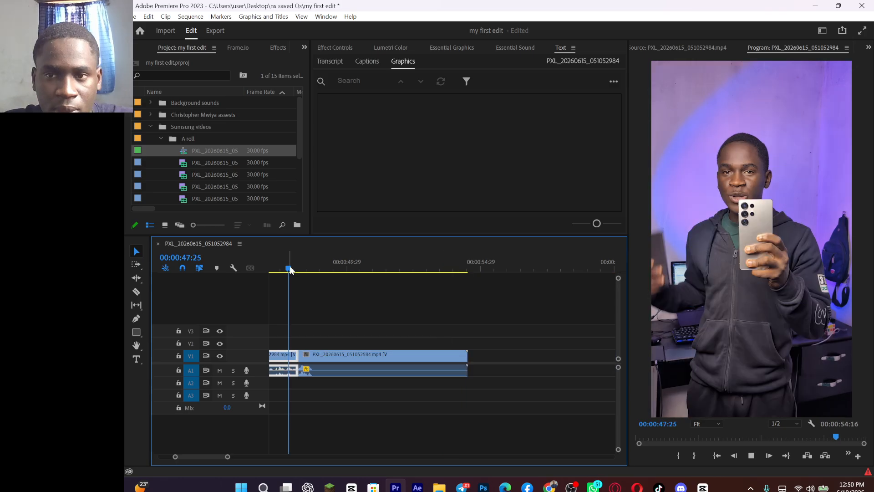
left_click_drag(290, 270, 311, 273)
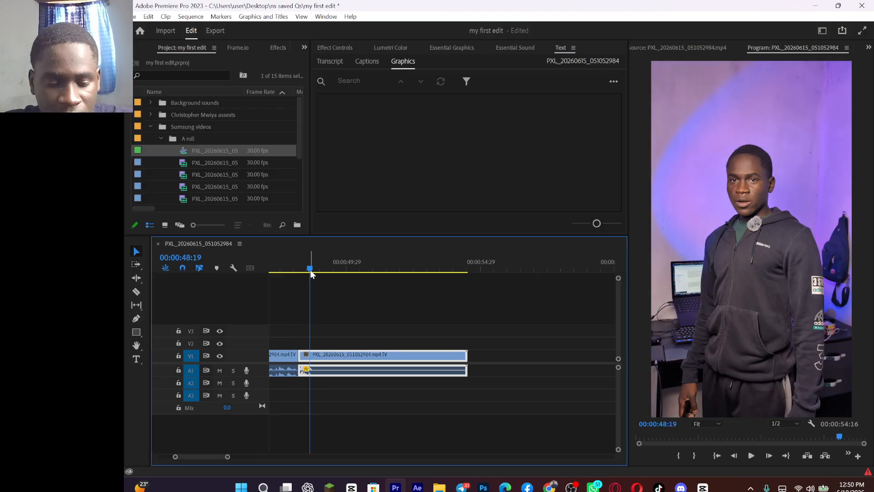
key("w")
key("space")
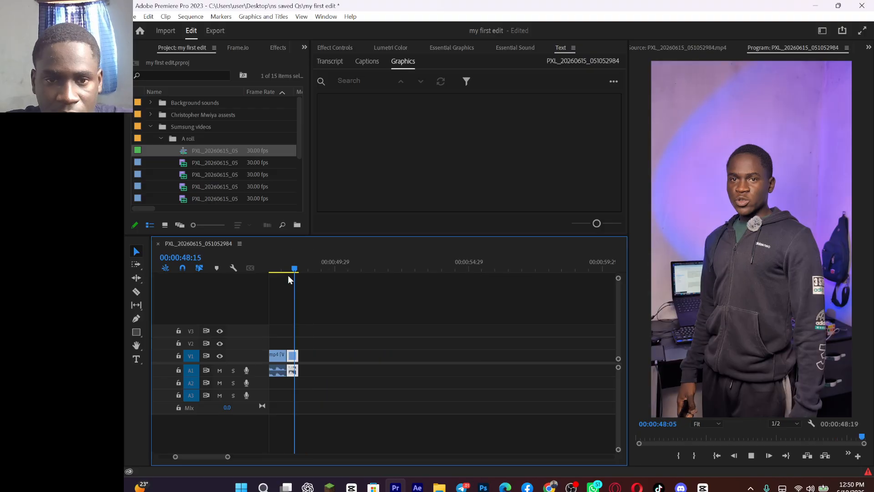
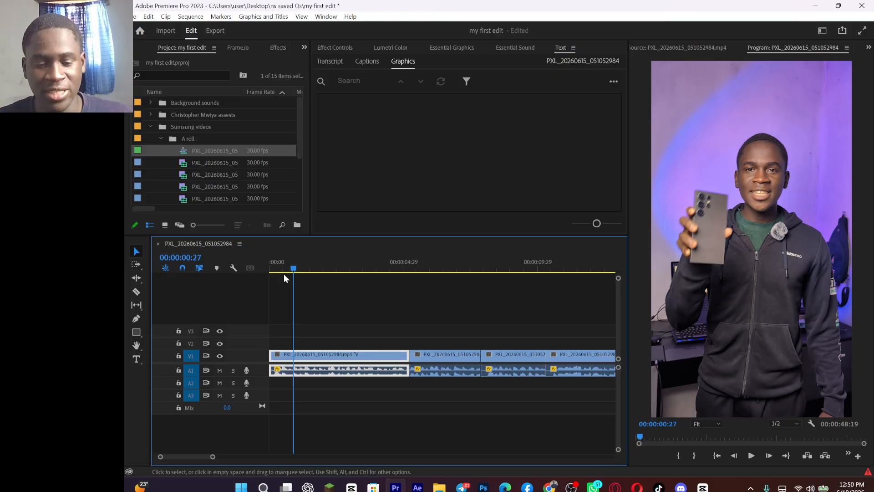
Step: Search the effects for "cr", apply a short Constant Gain crossfade to the audio at the first cut, and play across it
left_click(389, 272)
key("shift+7")
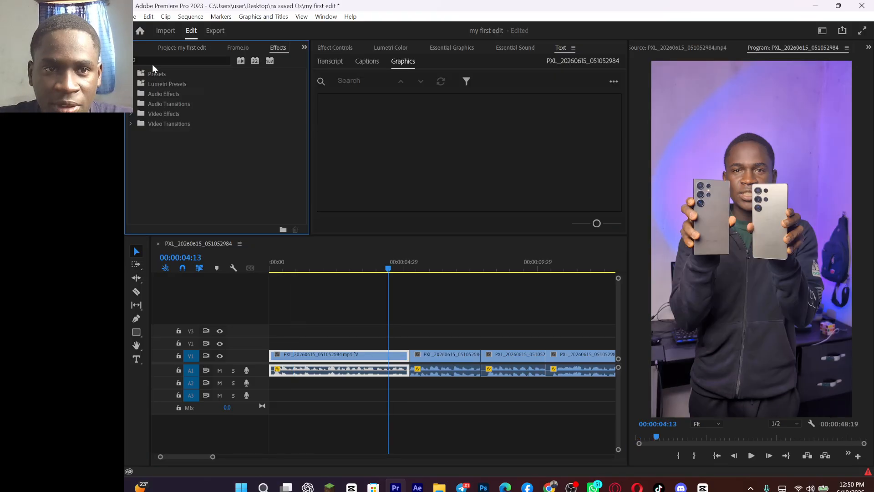
left_click(152, 64)
type("cr")
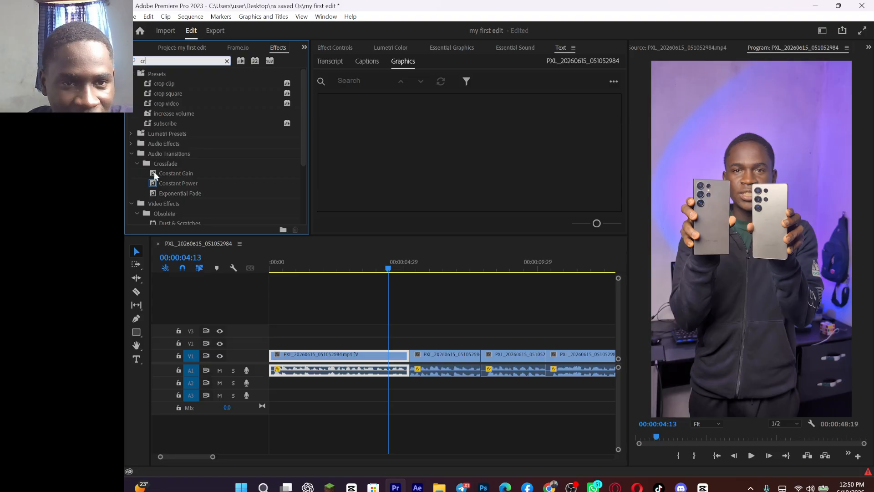
left_click_drag(154, 172, 412, 376)
key("space")
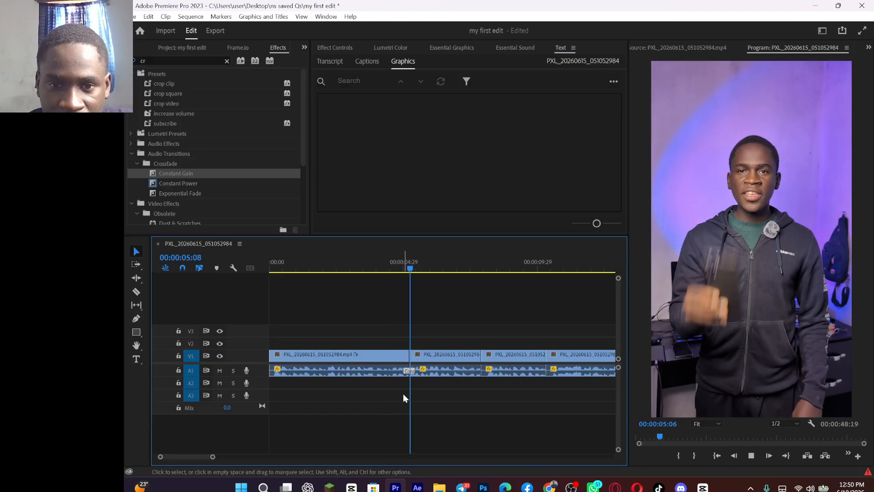
Step: Delete the crossfade at the first cut and play across the cut to hear it without the transition
left_click(409, 374)
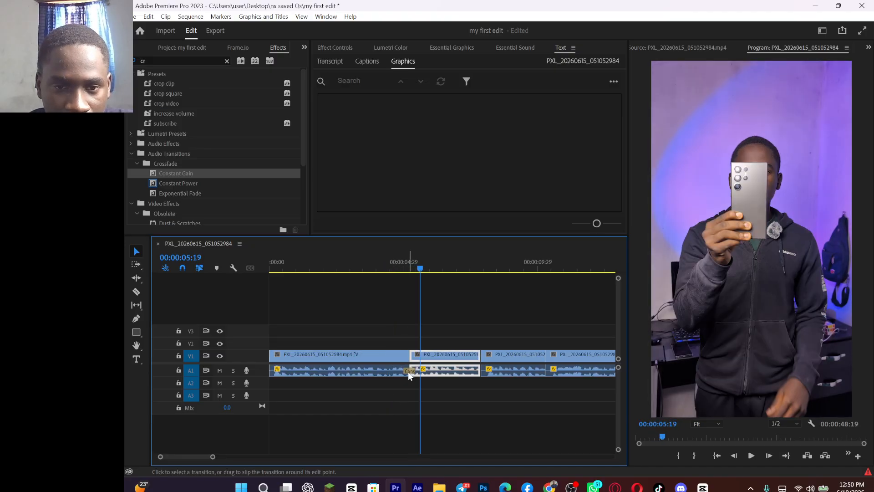
left_click(409, 371)
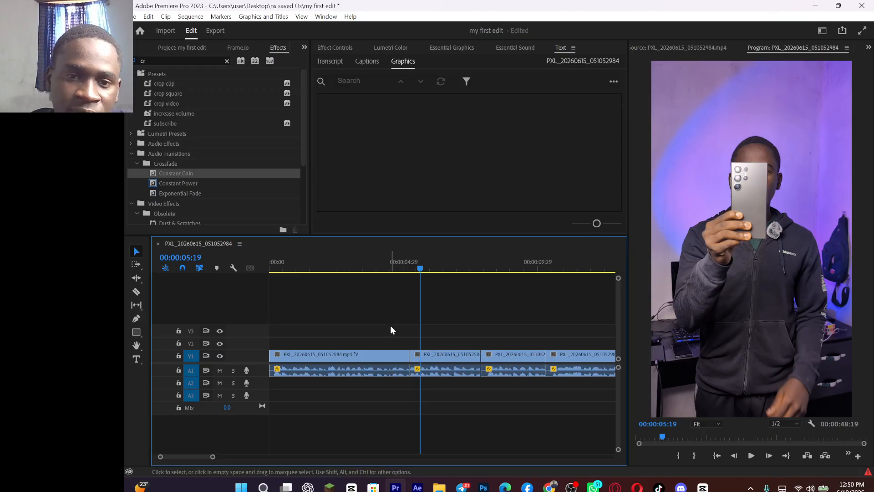
left_click(397, 264)
key("space")
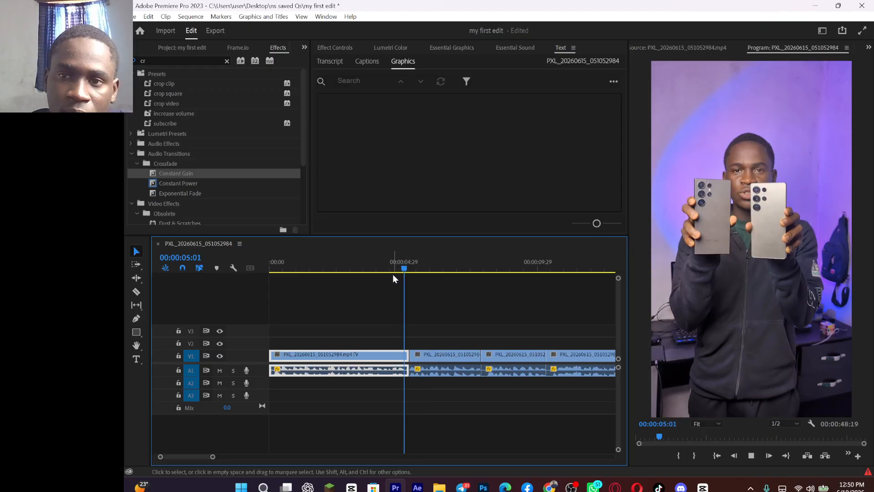
left_click(390, 267)
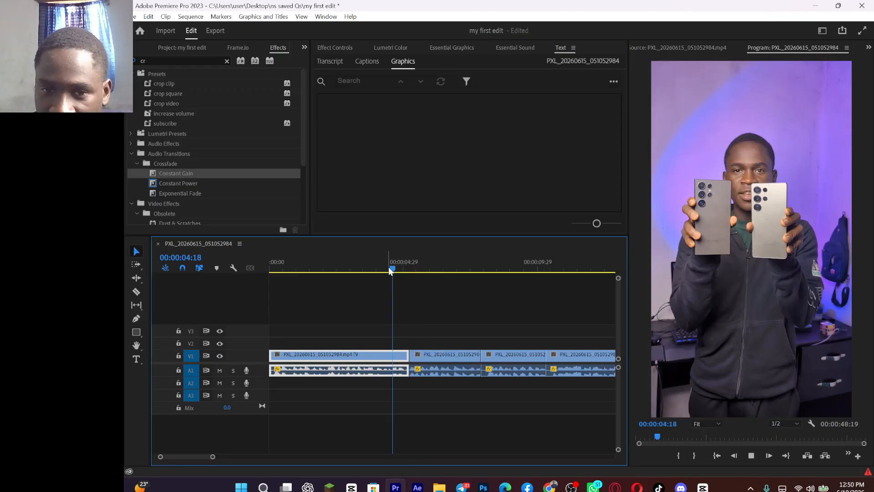
key("space")
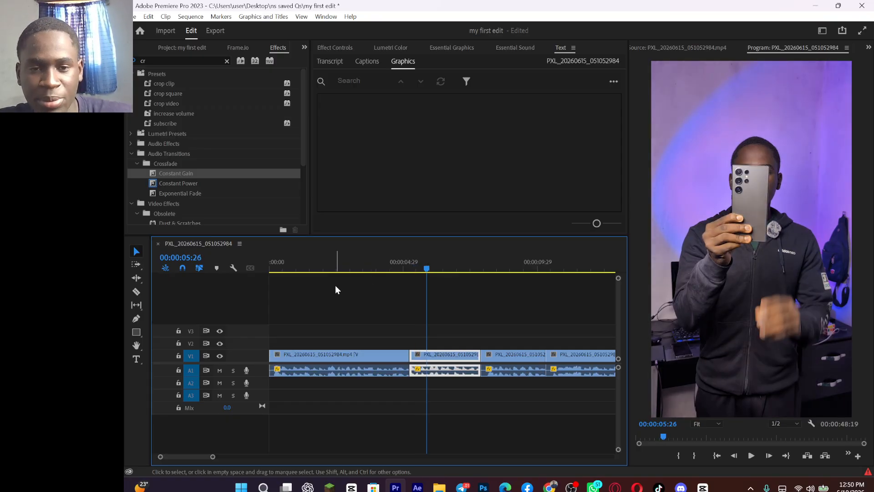
Step: Reapply the audio crossfade at the first cut and play across it into the following clips
key("ctrl+shift+d")
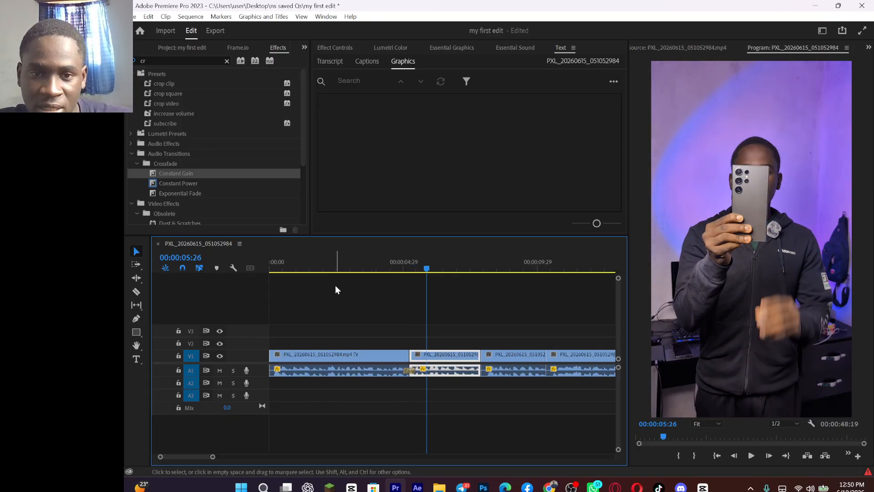
left_click(381, 261)
key("space")
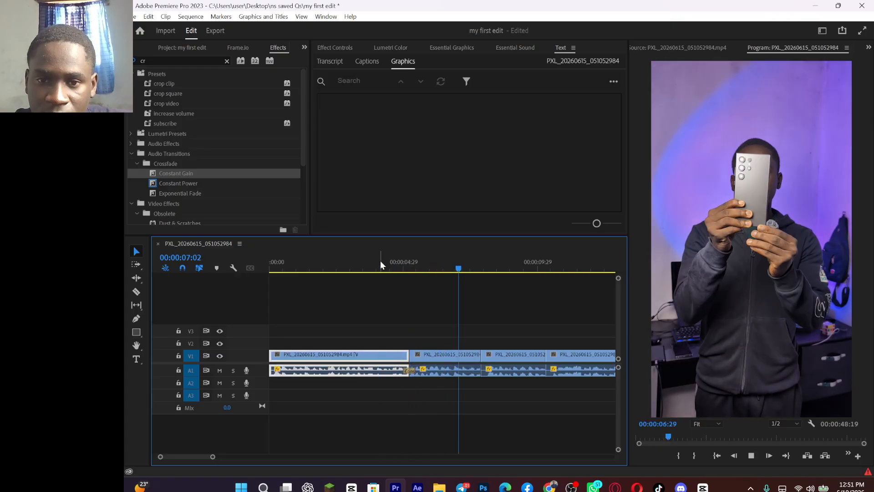
key("space")
Step: Ripple trim the third clip's start at 00:00:08:05 and add a Constant Gain crossfade at that cut, shortened to about 6 frames
key("equal")
key("equal")
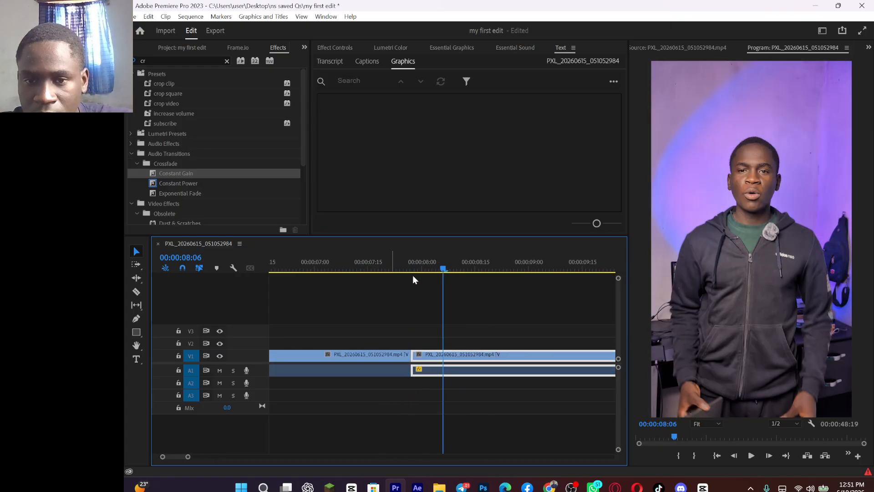
left_click(442, 267)
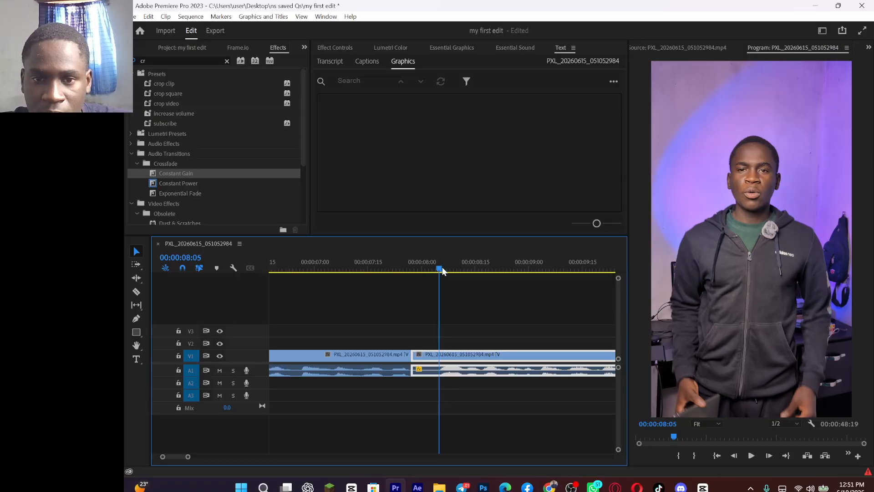
key("Up")
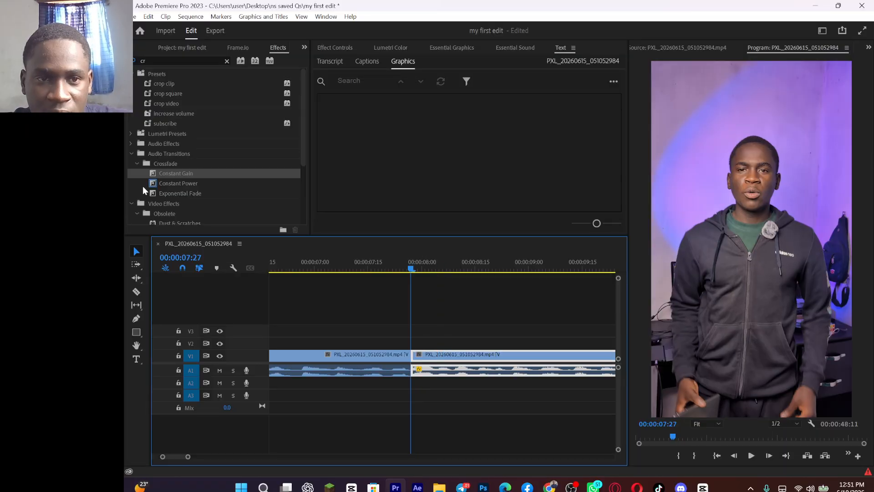
left_click_drag(150, 175, 410, 371)
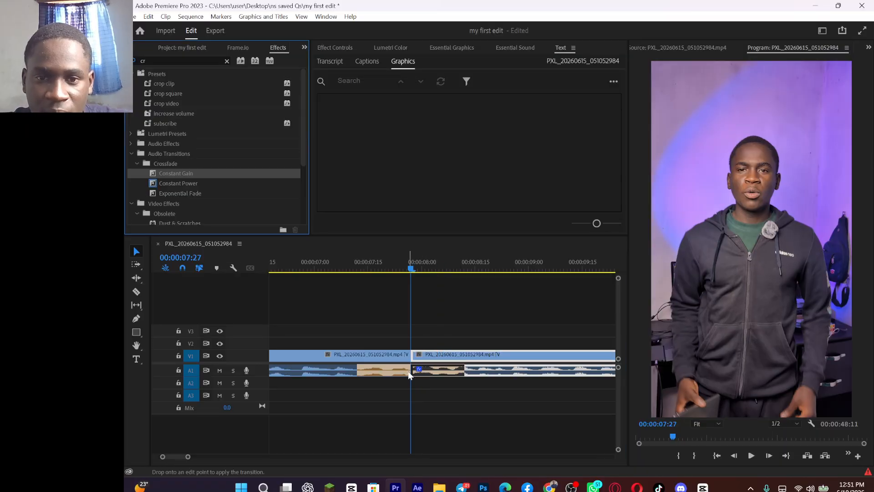
left_click(444, 388)
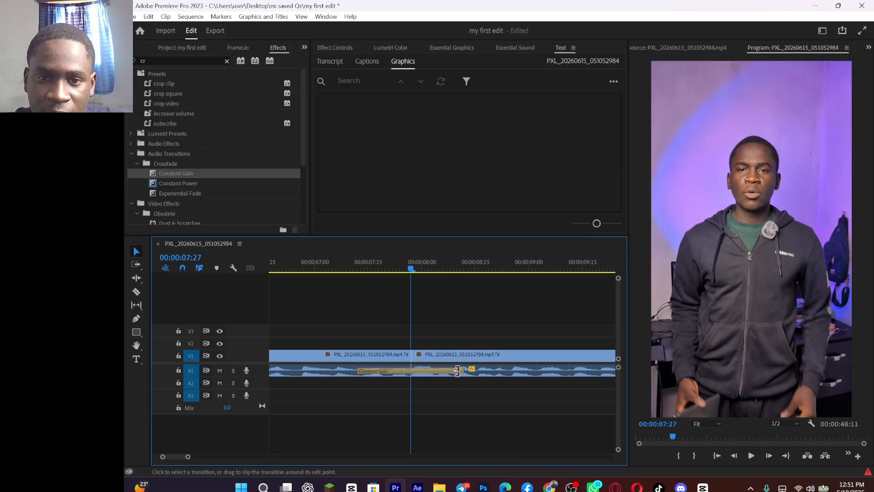
left_click_drag(462, 369, 430, 370)
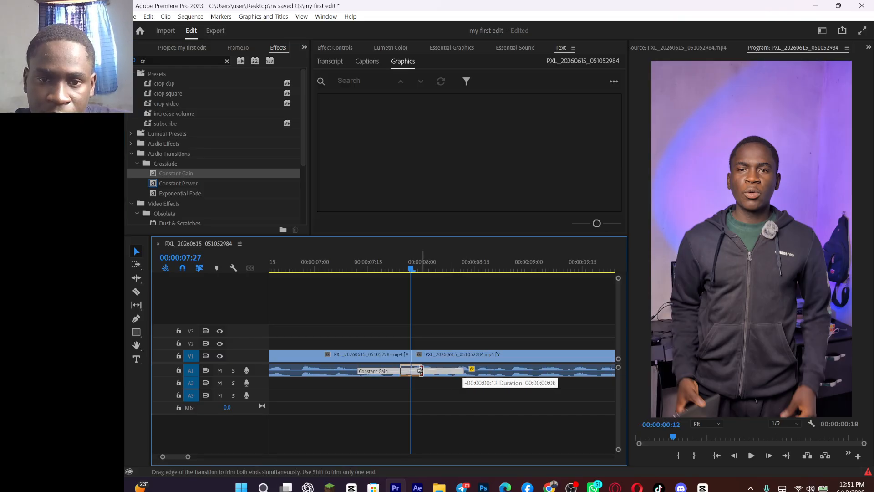
Step: Play through the third clip, ripple trim the fourth clip's start at 00:00:10:10, and add a shortened Constant Gain crossfade at that cut
left_click(378, 261)
key("space")
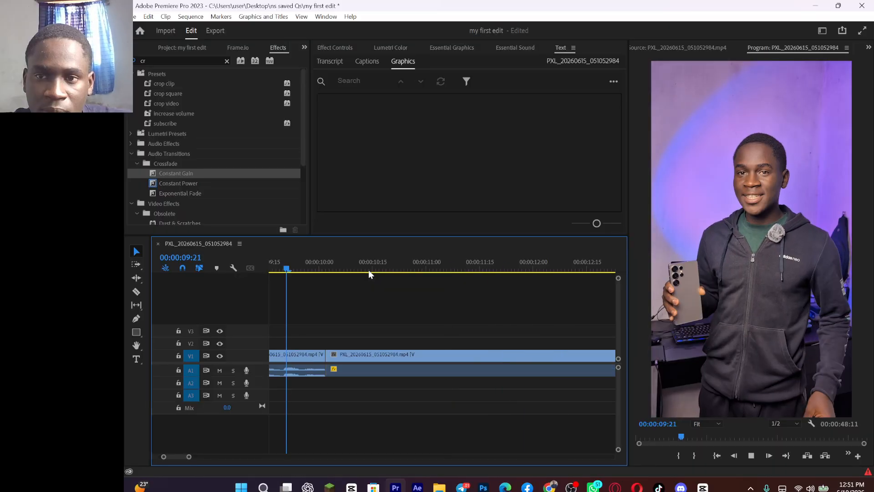
key("space")
left_click_drag(305, 266, 277, 271)
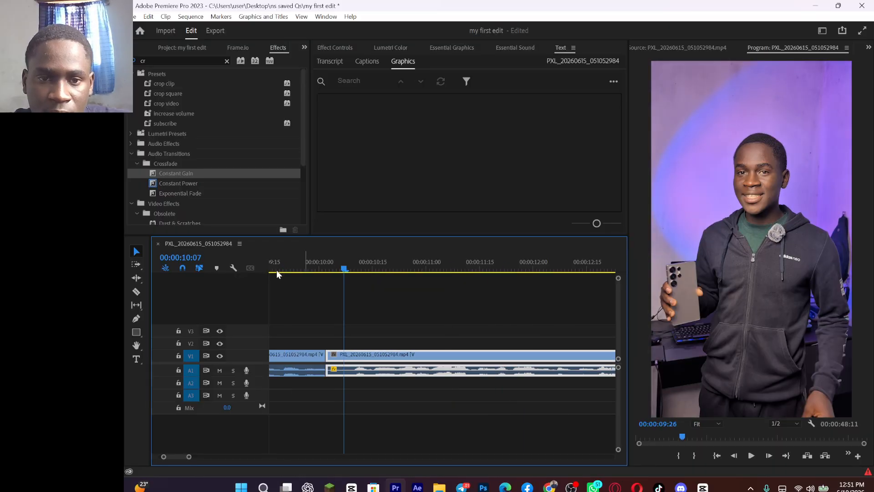
key("space")
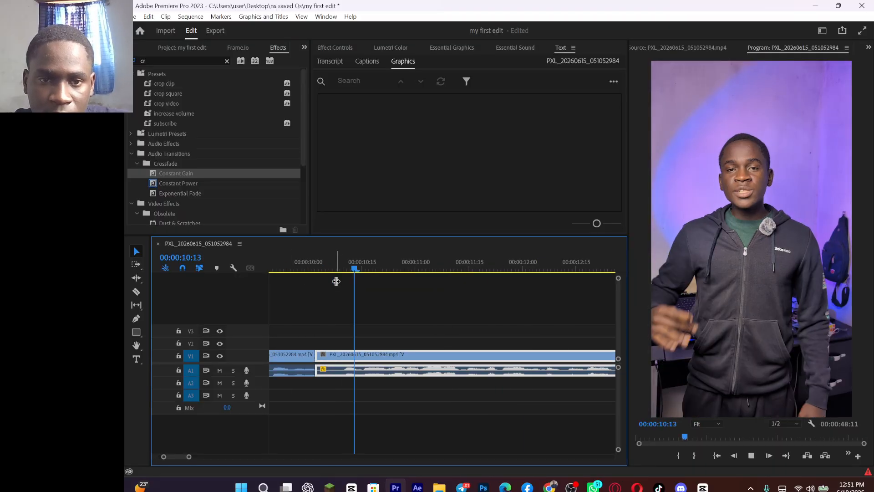
left_click(347, 270)
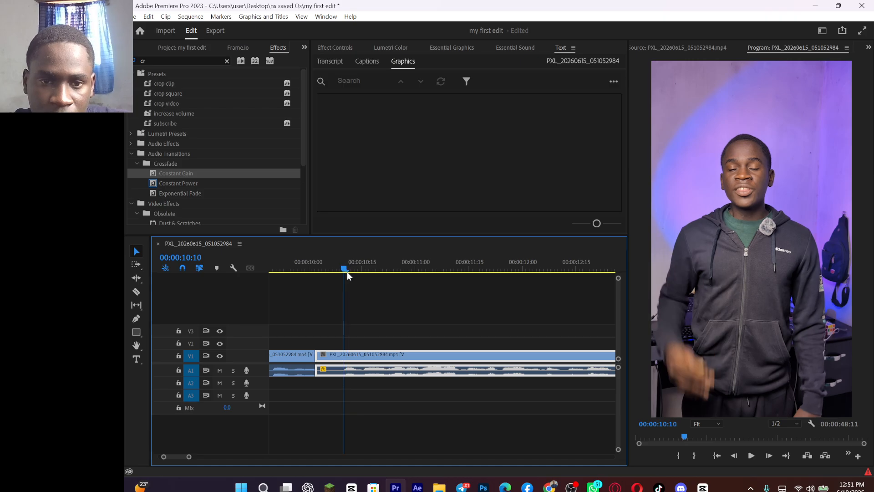
key("q")
left_click_drag(180, 174, 328, 378)
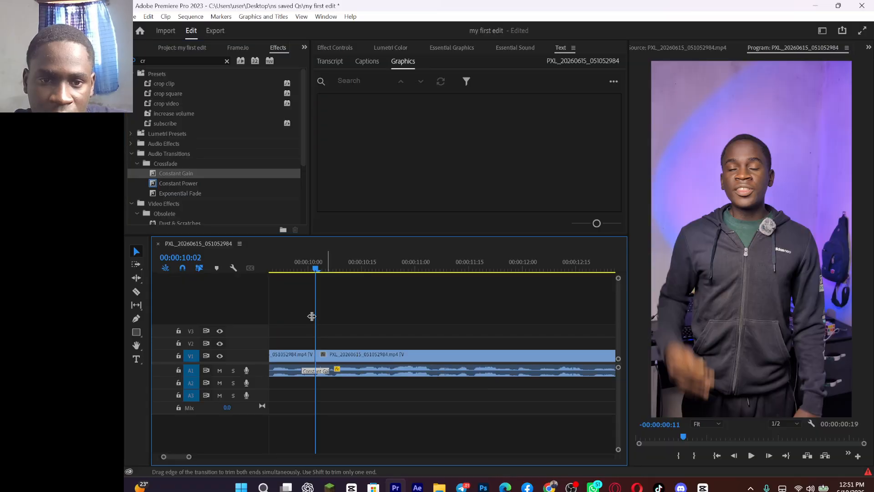
Step: Play the fourth clip, ripple trim its end at 00:00:15:15, and add a short Constant Gain crossfade at that cut
key("space")
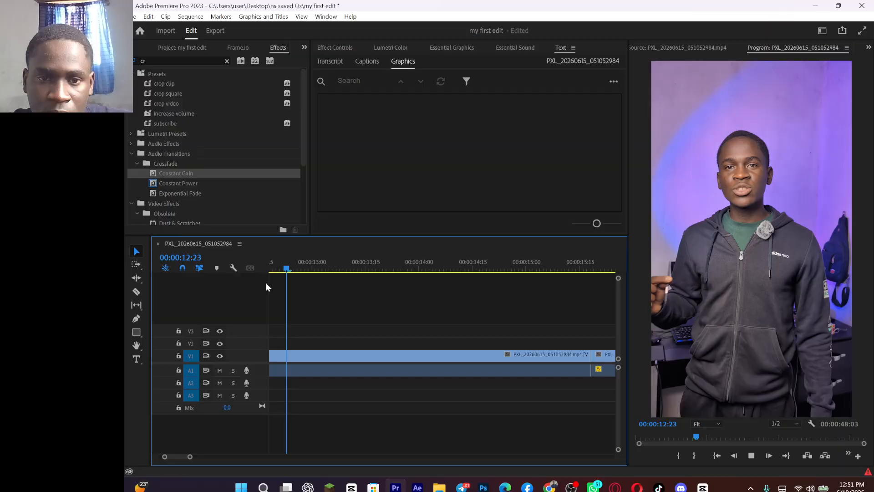
key("space")
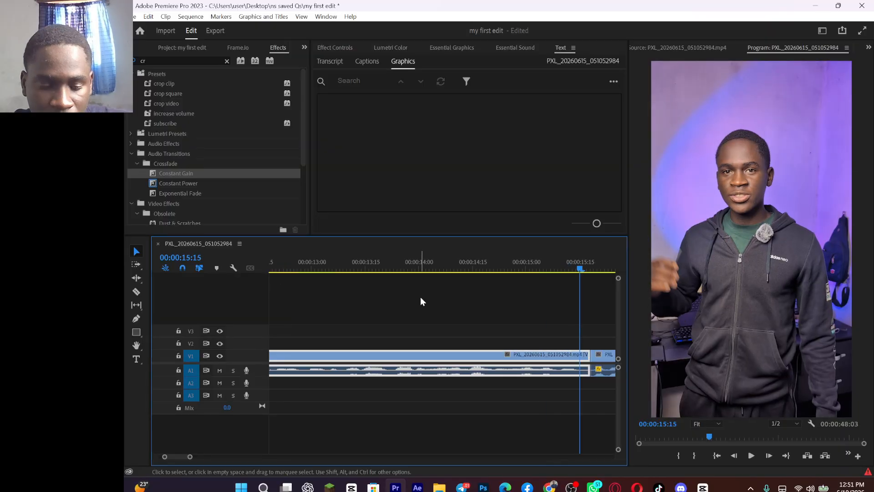
key("w")
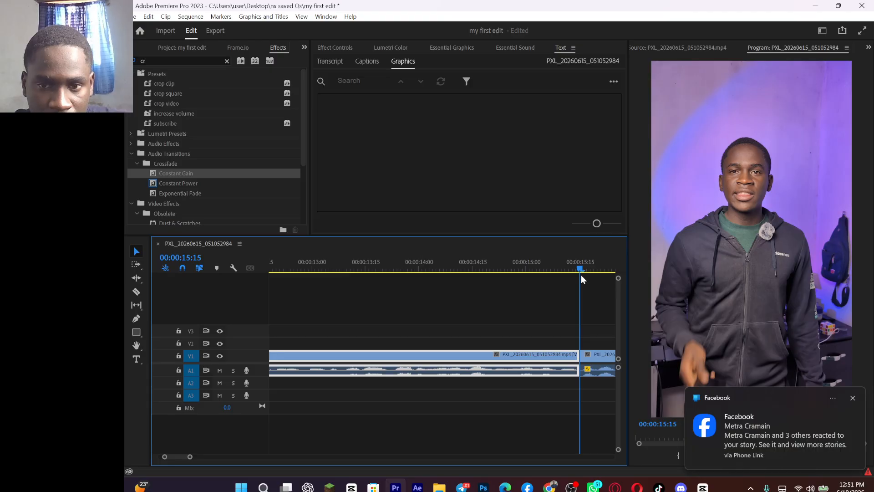
left_click_drag(581, 275, 581, 280)
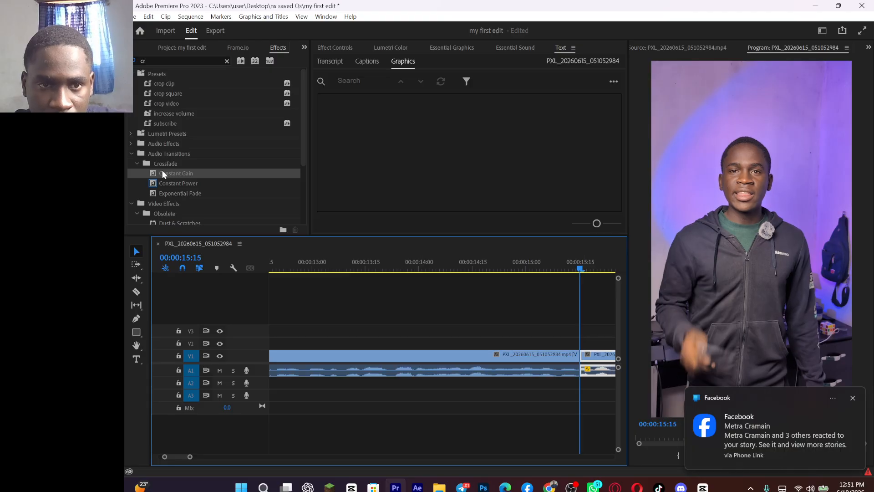
left_click_drag(162, 173, 570, 378)
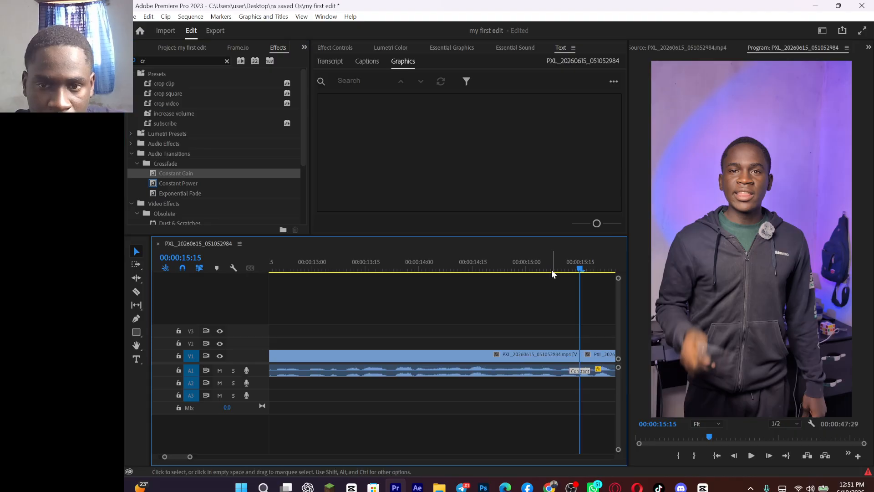
Step: Ripple trim the sixth clip's start at 00:00:18:21 and add a Constant Gain crossfade at that cut, shortened to about 8 frames
key("space")
left_click(589, 270)
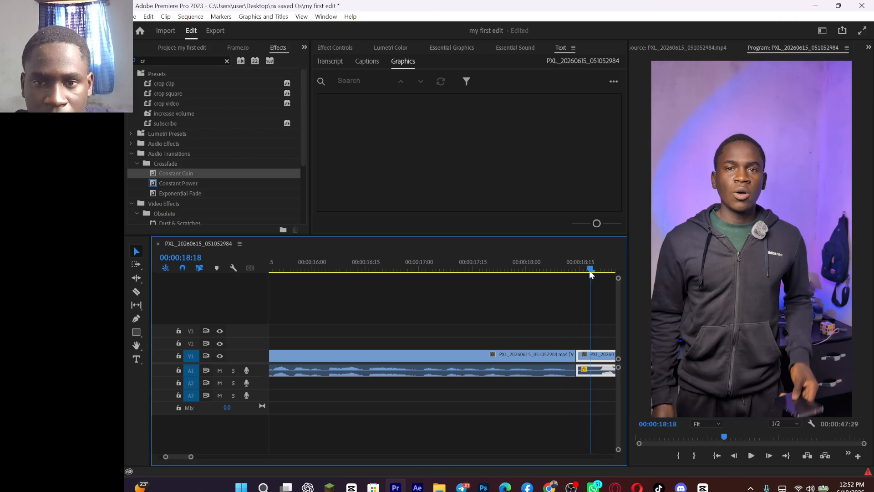
left_click_drag(589, 269, 602, 285)
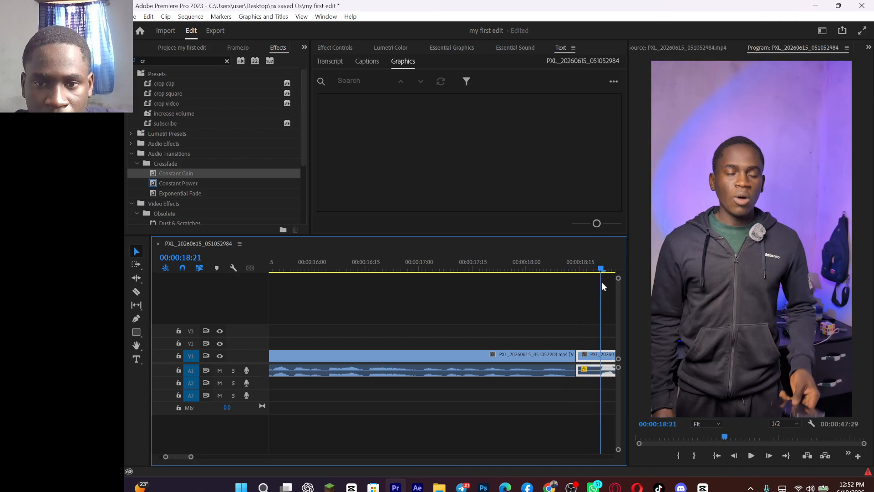
key("q")
left_click_drag(176, 174, 568, 379)
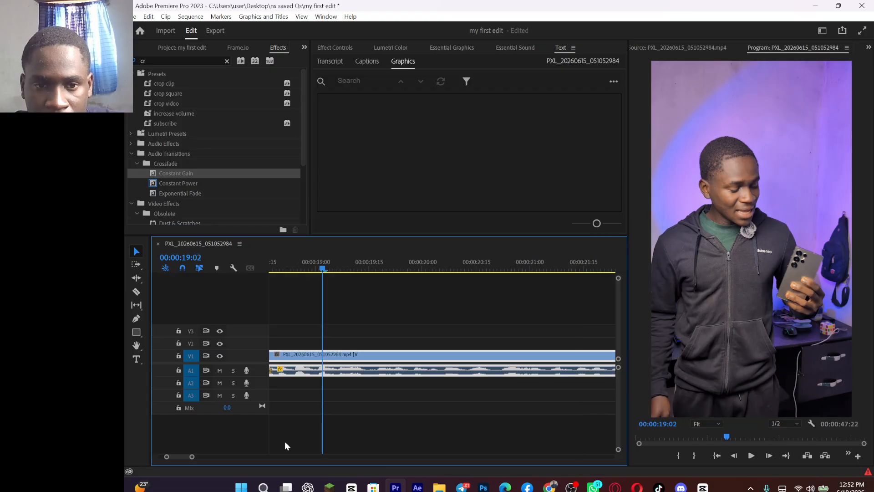
Step: Ripple trim the fifth clip's end at 00:00:18:11 and play across the crossfaded cut
scroll(285, 441, "up", 3)
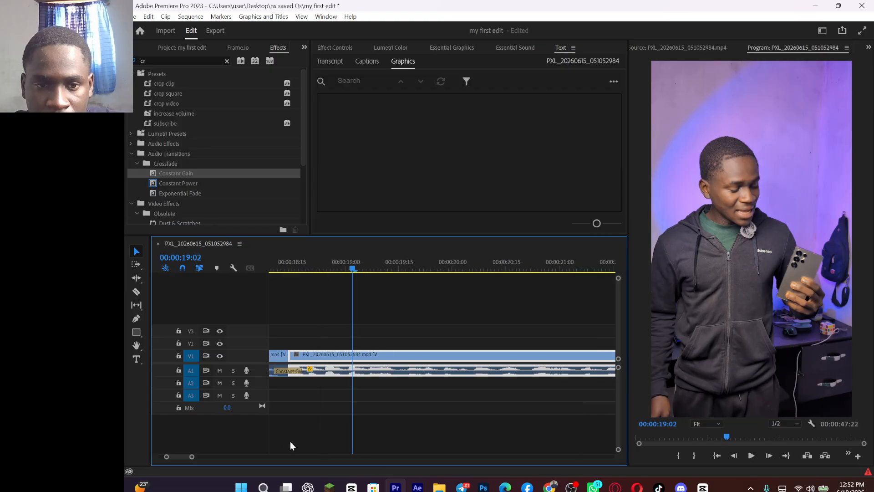
left_click(305, 268)
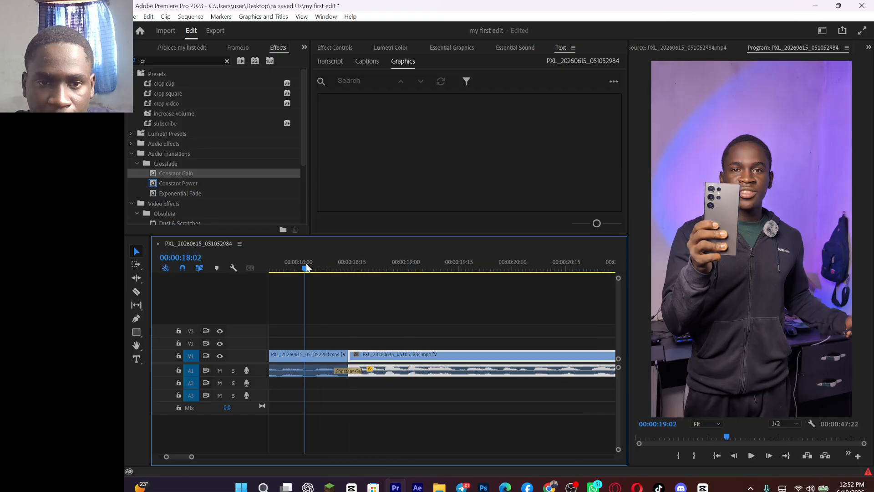
left_click_drag(306, 264, 340, 271)
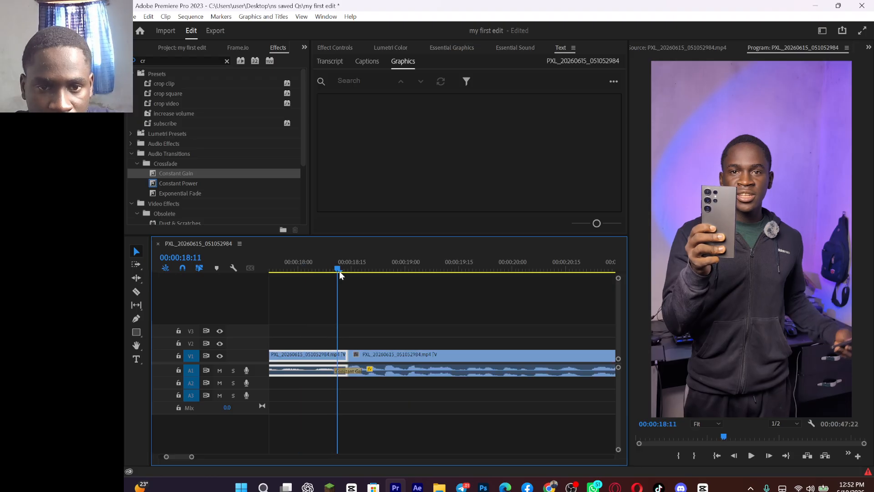
key("w")
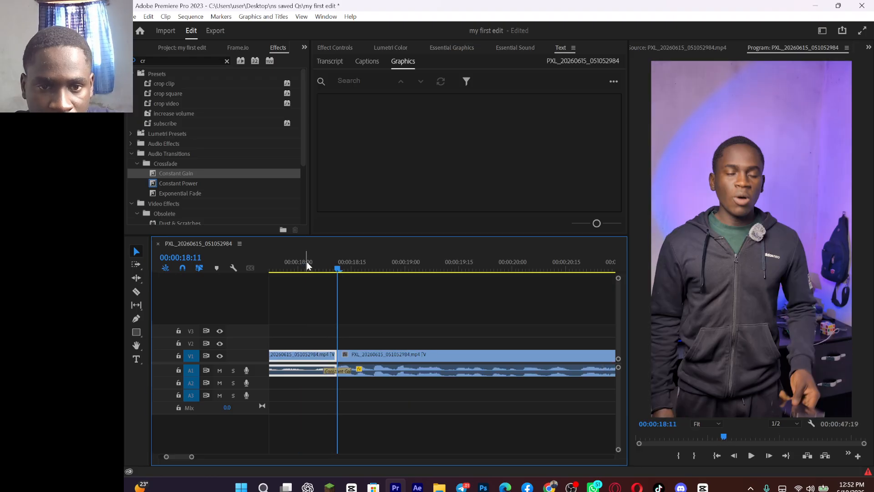
key("space")
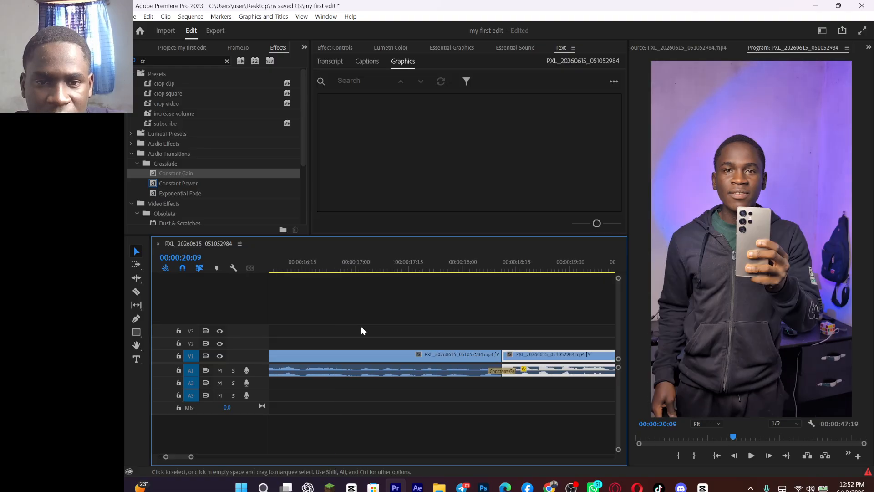
Step: Split the fifth clip with the Razor tool at about 00:00:16:27
scroll(361, 331, "up", 2)
key("c")
left_click(403, 371)
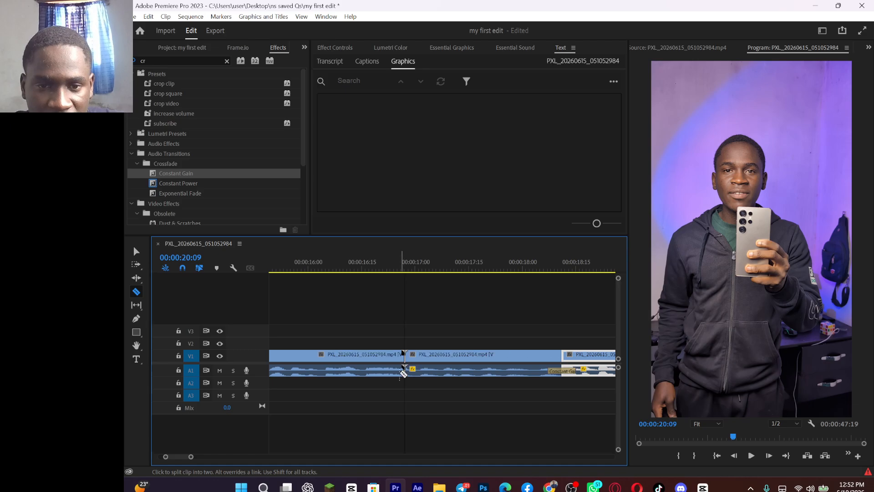
Step: Return to the Selection tool and play the sequence through to about 00:00:22:08 to check the recent cuts
key("v")
left_click(439, 372)
key("space")
key("space")
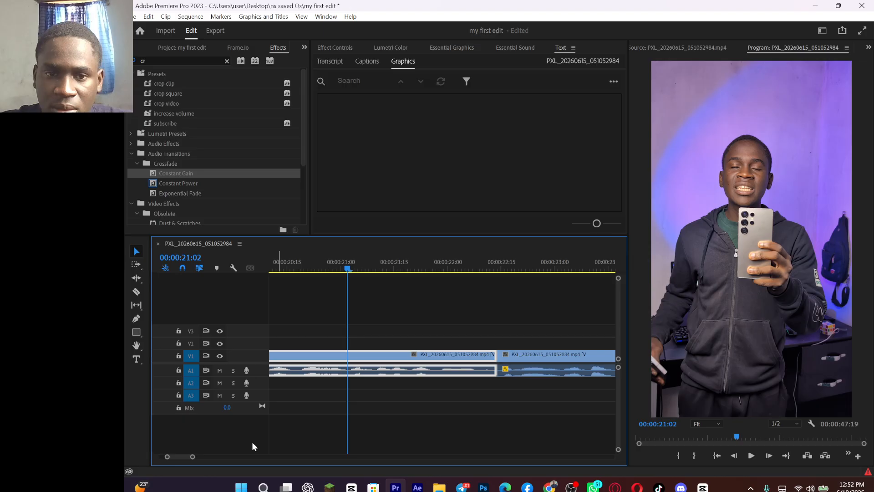
key("minus")
key("minus")
left_click(312, 270)
key("space")
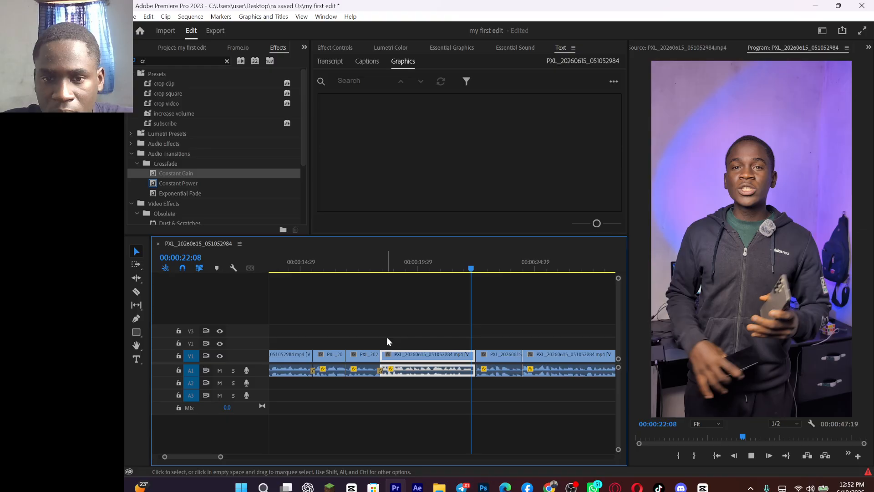
key("space")
Step: Ripple trim the end of the clip under the playhead at 00:00:22:07 and play across the cut
key("equal")
key("equal")
key("equal")
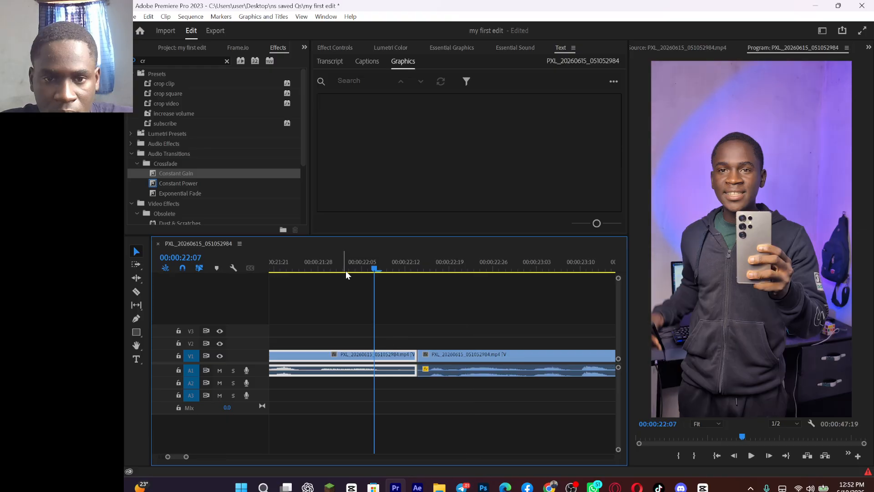
key("w")
left_click_drag(345, 271, 268, 271)
key("space")
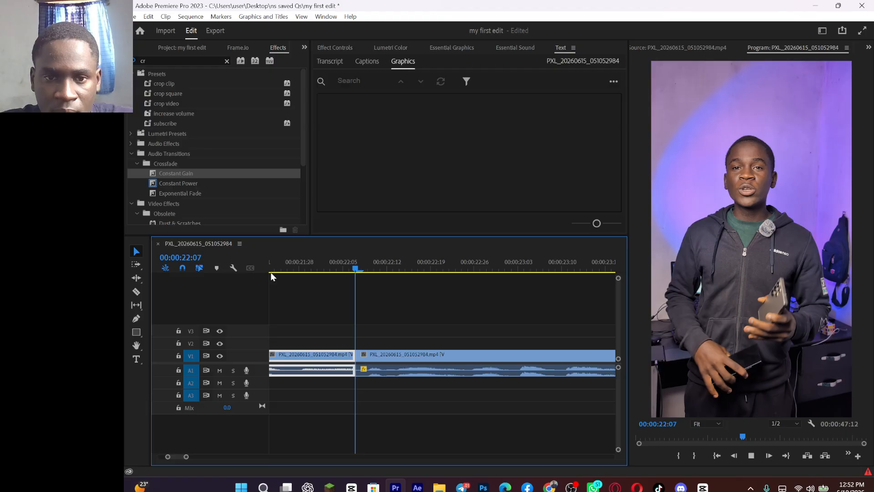
Step: Ripple trim one frame off the next clip's start at 00:00:22:07 and add a Constant Gain crossfade shortened to about 4 frames
left_click(363, 269)
key("Left")
left_click_drag(160, 175, 356, 367)
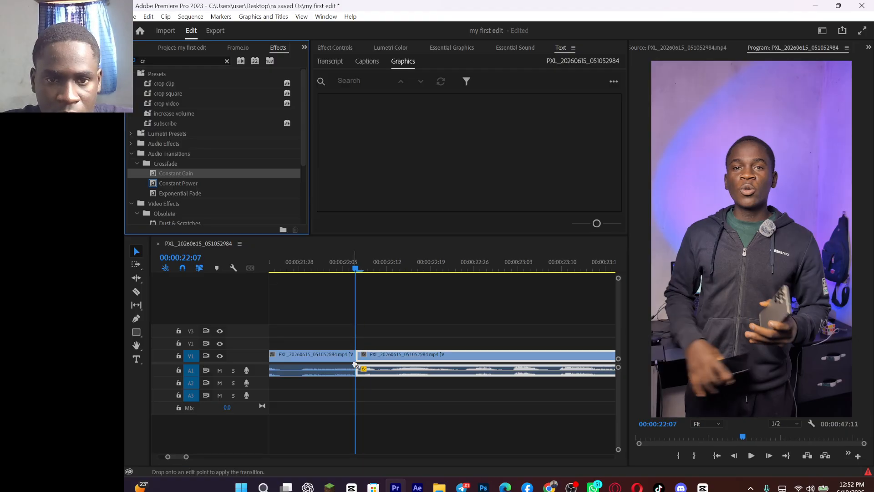
left_click_drag(356, 367, 359, 369)
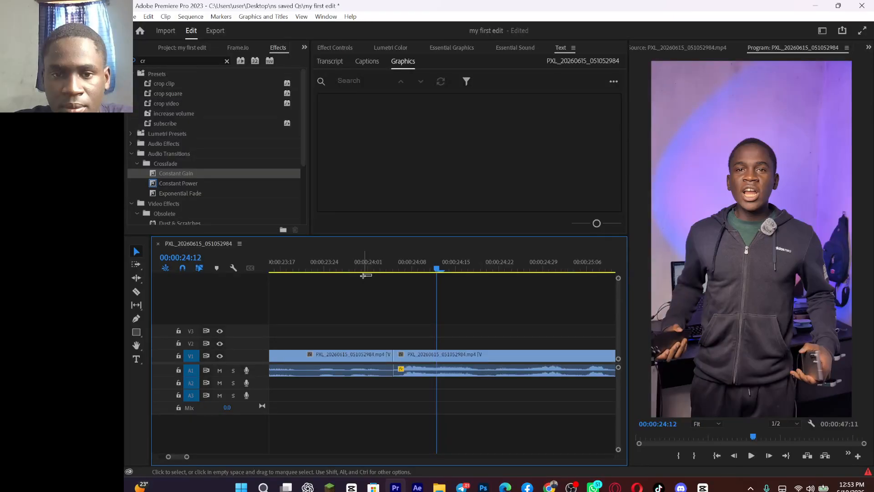
Step: Ripple trim both sides of the cut at 00:00:24:03 and add a Constant Gain crossfade shortened to about 4 frames
left_click(367, 272)
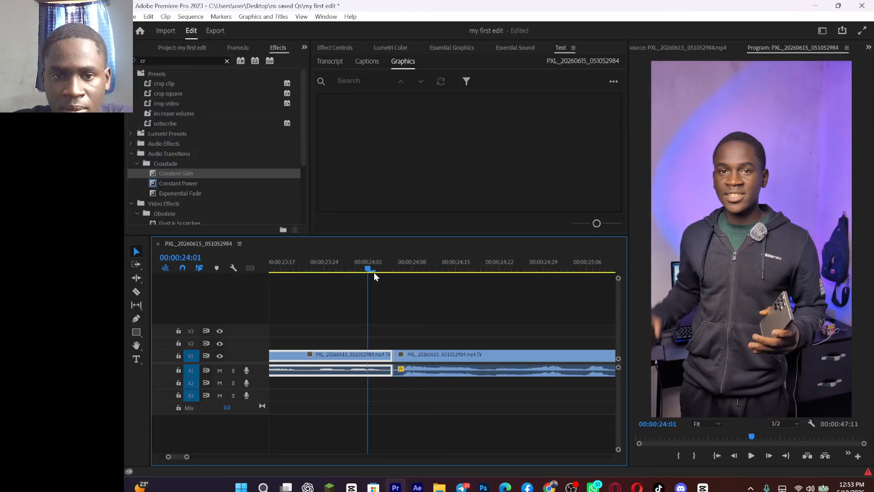
left_click_drag(374, 272, 389, 269)
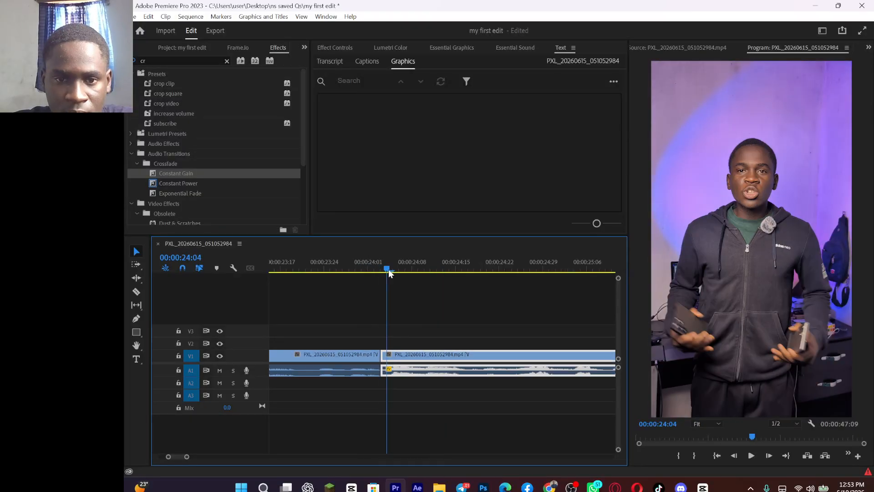
key("q")
left_click_drag(176, 173, 390, 374)
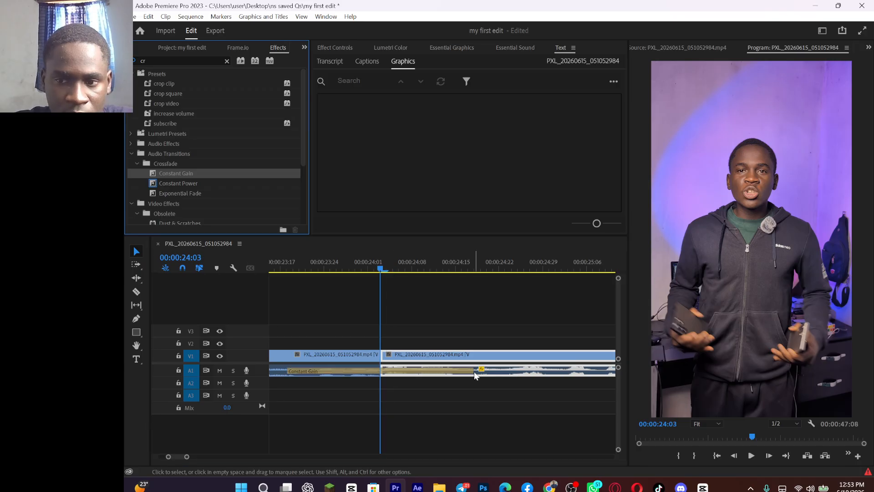
left_click_drag(474, 371, 395, 372)
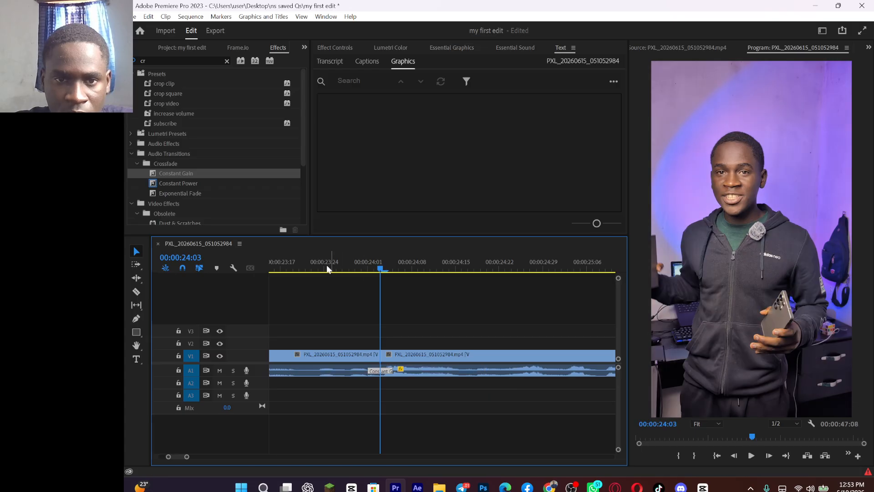
Step: Ripple trim both sides of the cut at 00:00:29:00 and add a Constant Gain crossfade shortened to about 4 frames
key("space")
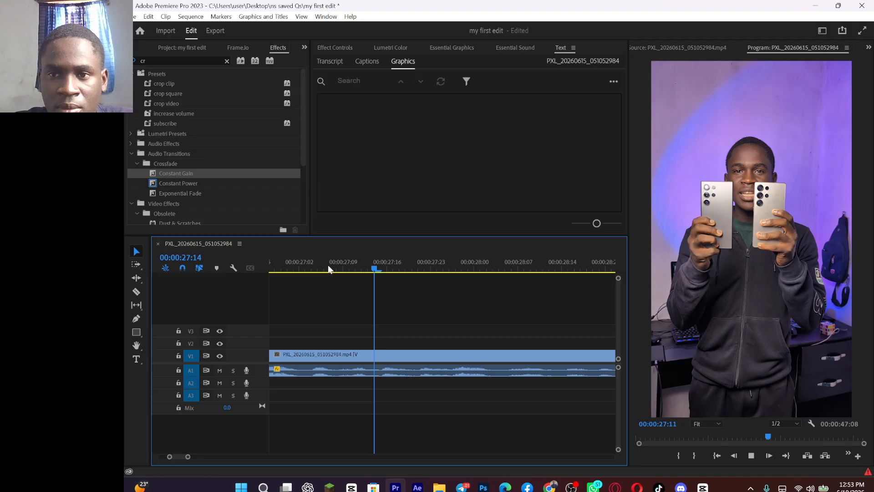
key("space")
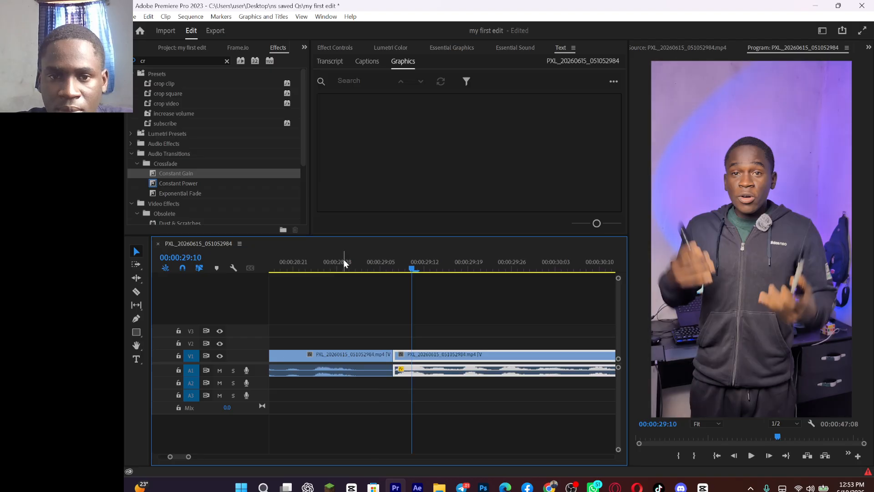
left_click(350, 270)
key("w")
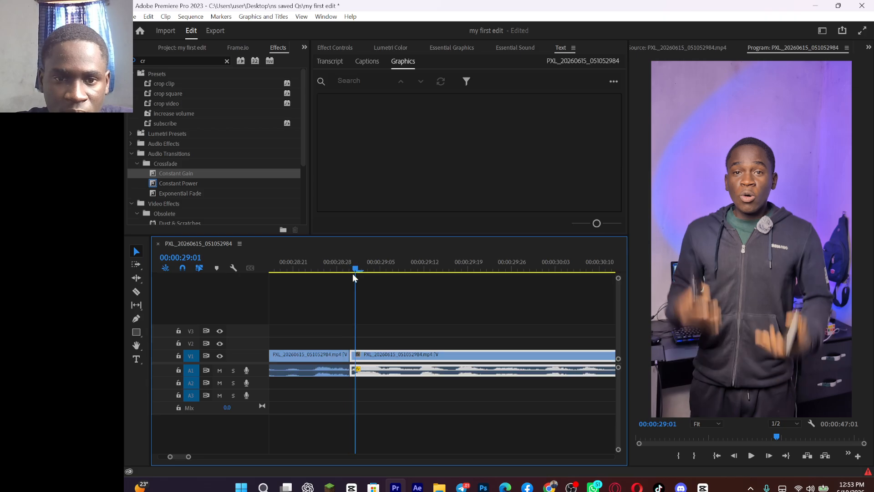
left_click_drag(161, 173, 350, 370)
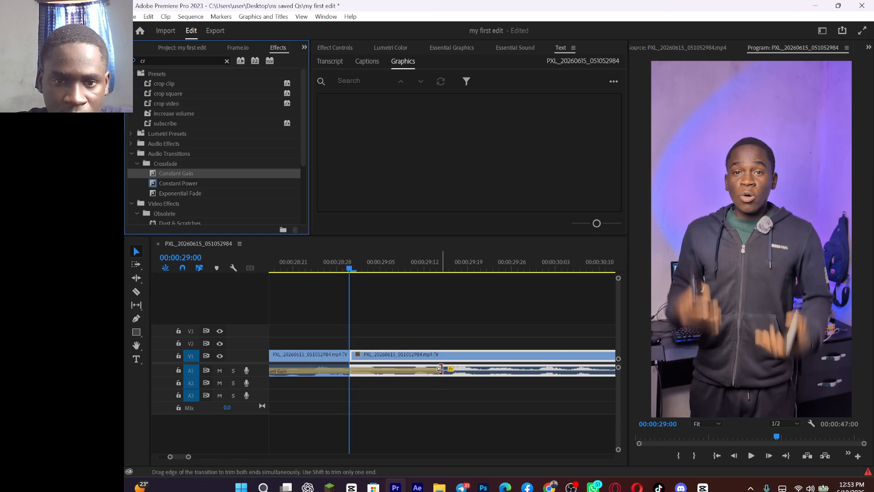
left_click_drag(446, 369, 360, 376)
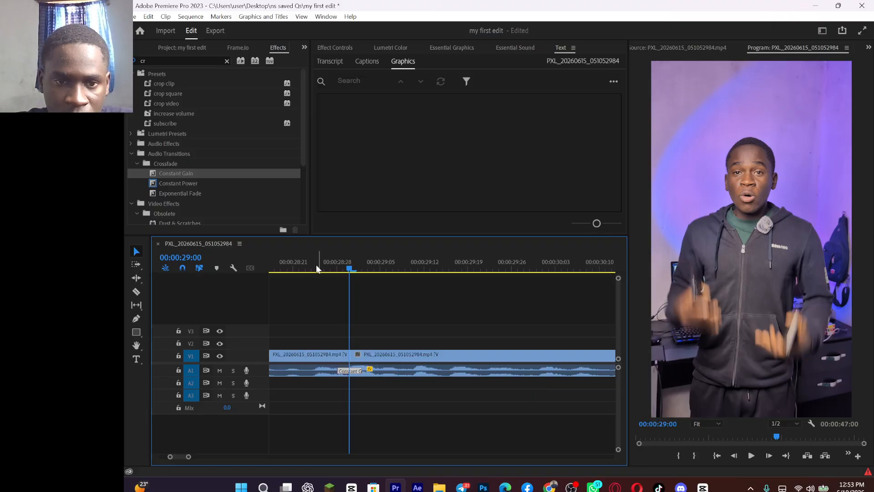
Step: Play the following clip, ripple trim its end at 00:00:33:27, and trim about 5 frames off the next clip's start
left_click(269, 264)
key("space")
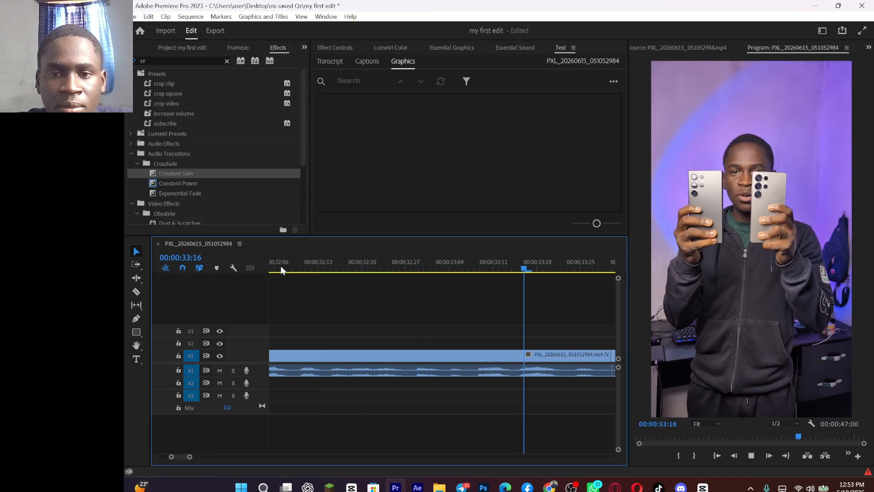
key("space")
key("ctrl+k")
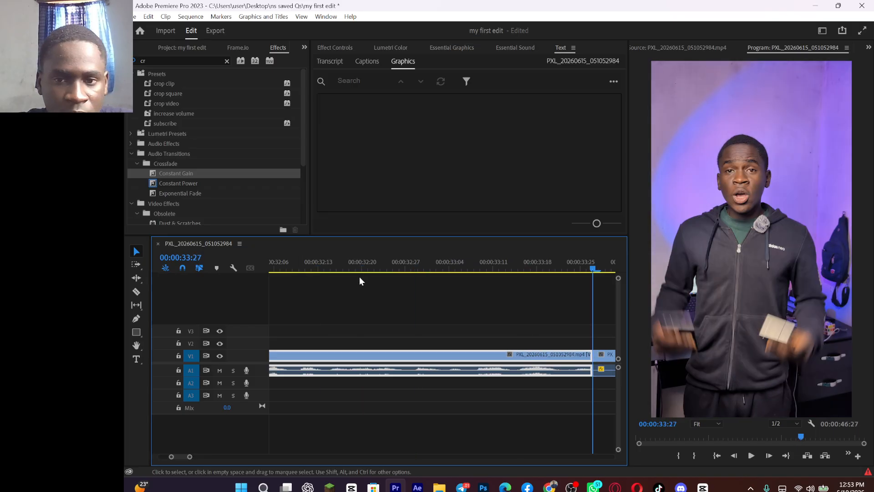
scroll(475, 326, "up", 1)
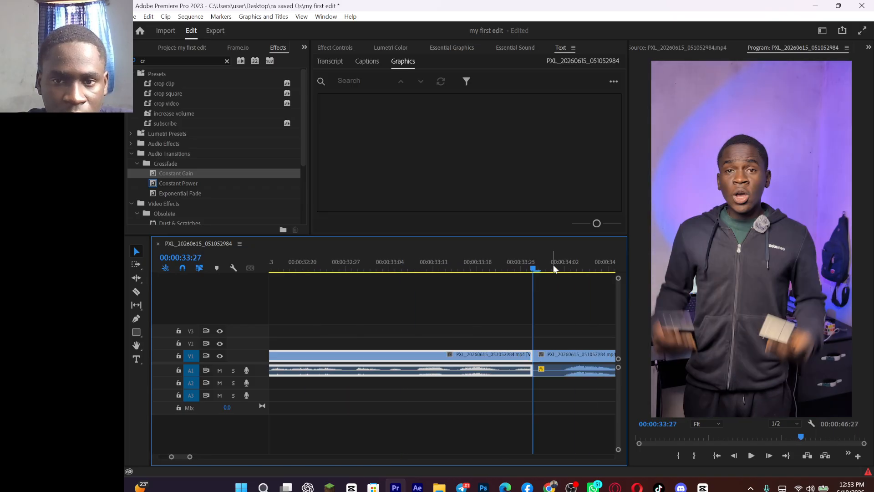
left_click(565, 272)
key("Up")
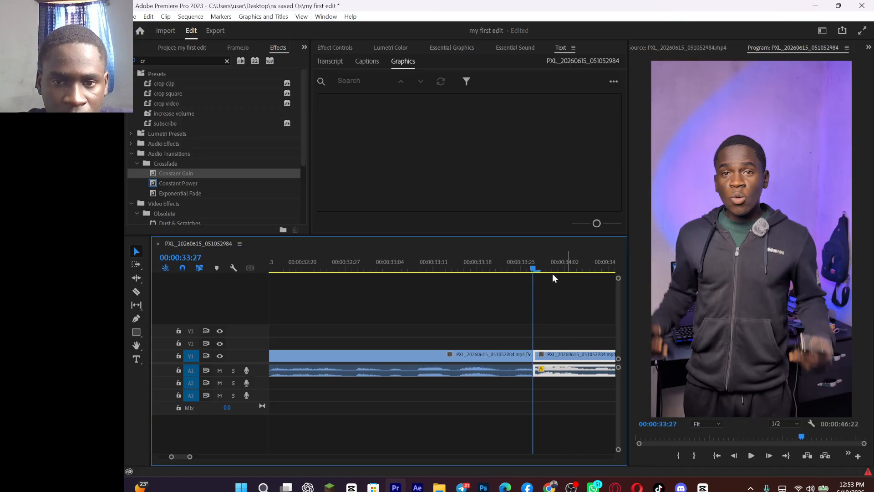
Step: Add a Constant Gain crossfade at the 00:00:33:27 cut, shorten it to about 6 frames, and play across it
left_click_drag(162, 172, 535, 371)
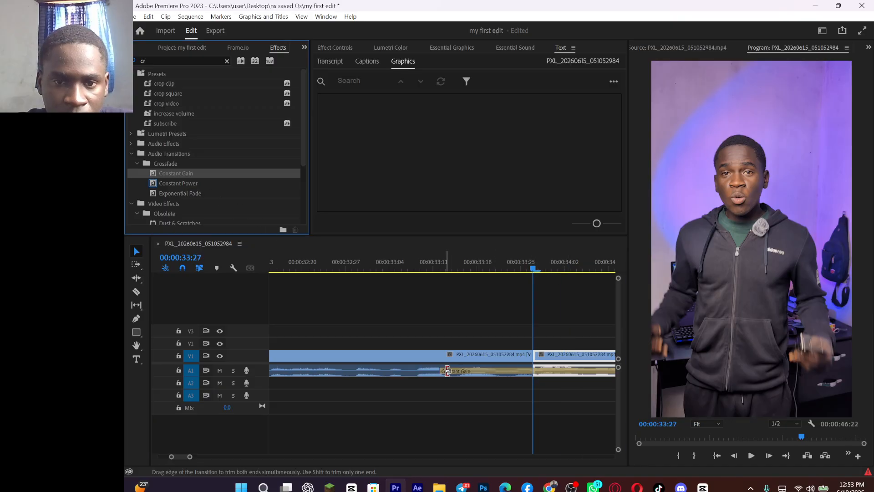
left_click_drag(453, 371, 522, 386)
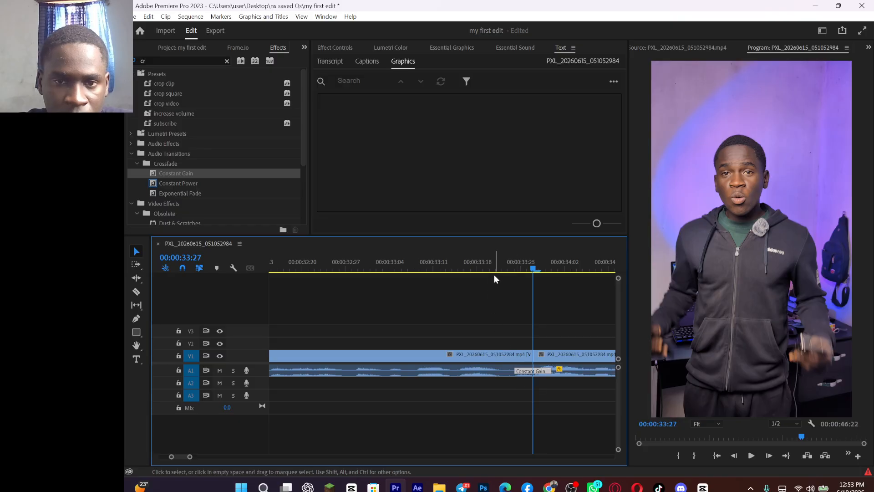
left_click(484, 271)
key("space")
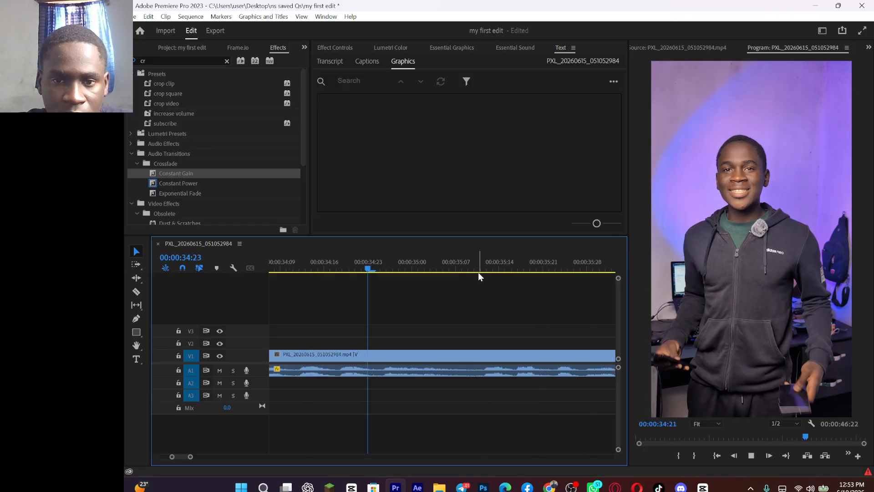
Step: Delete the clip between 00:00:29:00 and 00:00:33:27 and close the gap it leaves
left_click(478, 271)
left_click_drag(192, 458, 246, 458)
left_click(397, 356)
key("Delete")
left_click(398, 369)
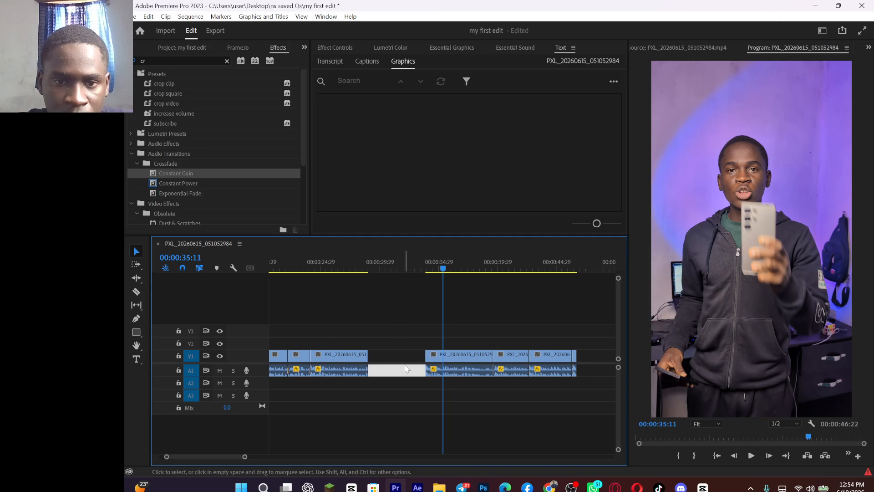
key("Delete")
Step: Add a Constant Gain crossfade at the closed cut at 00:00:29:00 and play the sequence through to 00:00:34:16
left_click_drag(162, 175, 369, 370)
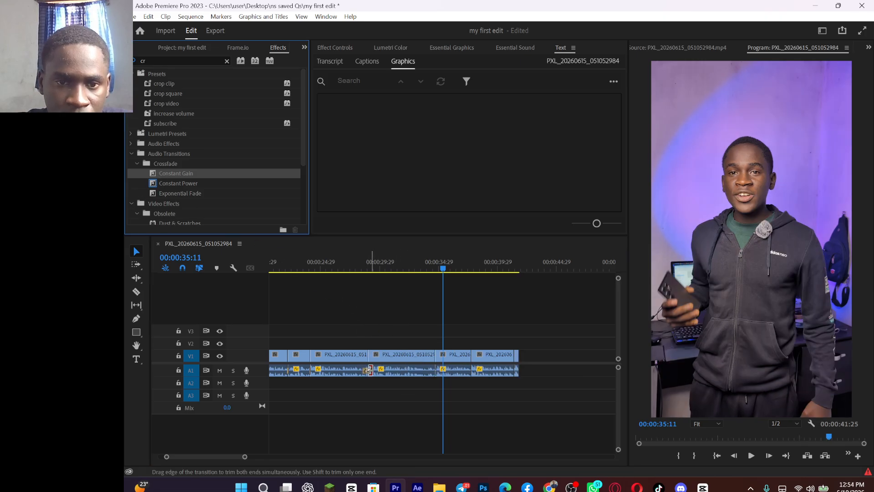
left_click(355, 270)
key("space")
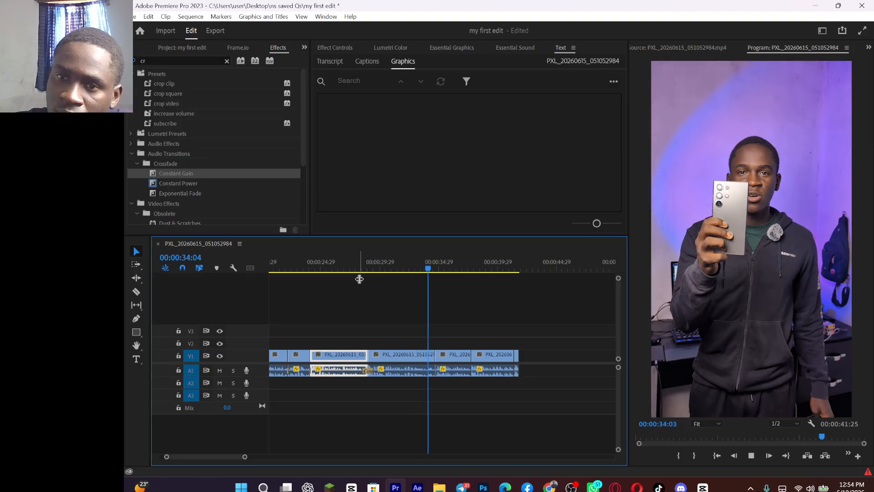
key("space")
Step: Ripple trim both sides of the cut at 00:00:34:16 and add a Constant Gain crossfade there
key("=")
key("=")
key("=")
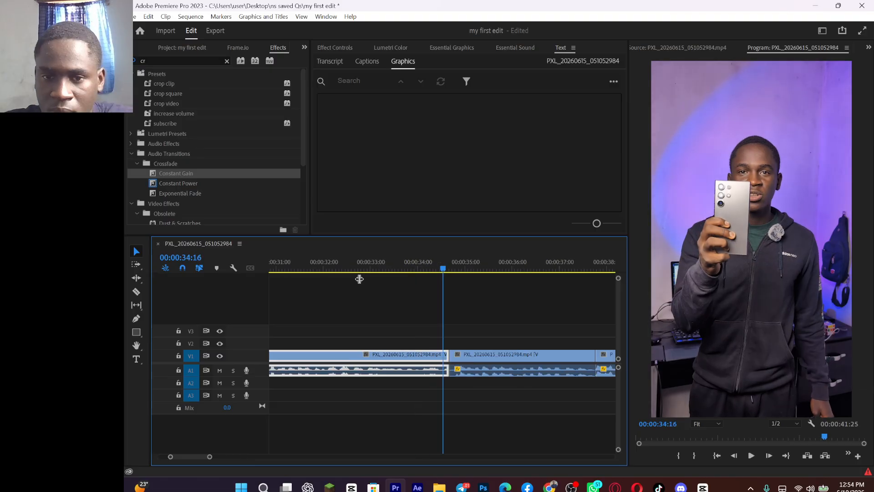
key("w")
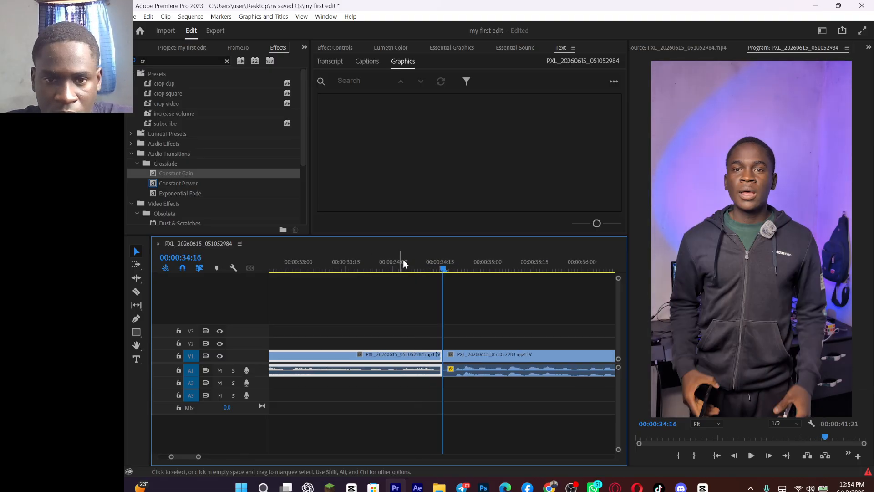
left_click(456, 271)
left_click_drag(454, 270, 443, 271)
left_click_drag(175, 173, 447, 374)
Step: Play across the next cut, ripple trim the outgoing clip's end at 00:00:37:12, and add a Constant Gain crossfade about 6 frames long
left_click(385, 270)
key("space")
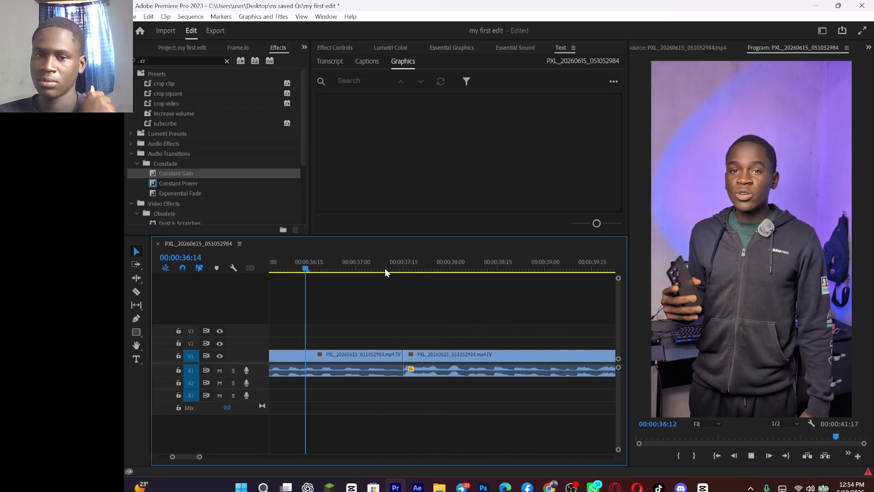
key("space")
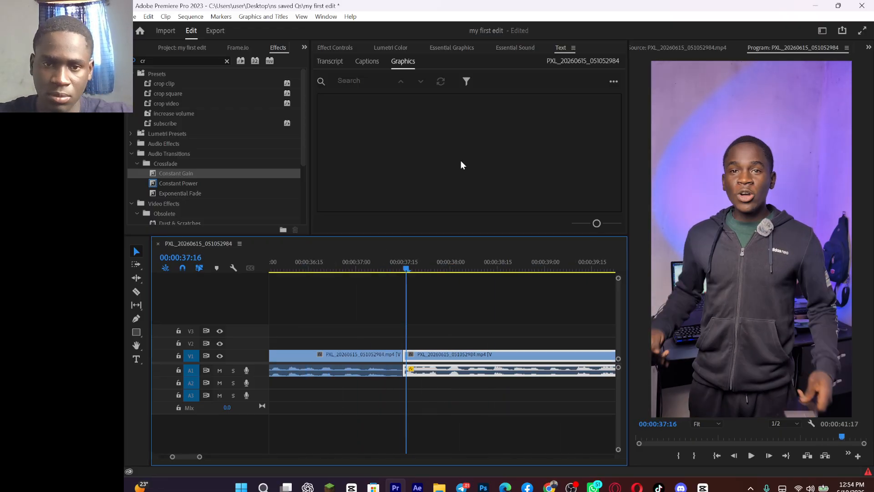
left_click(377, 261)
key("space")
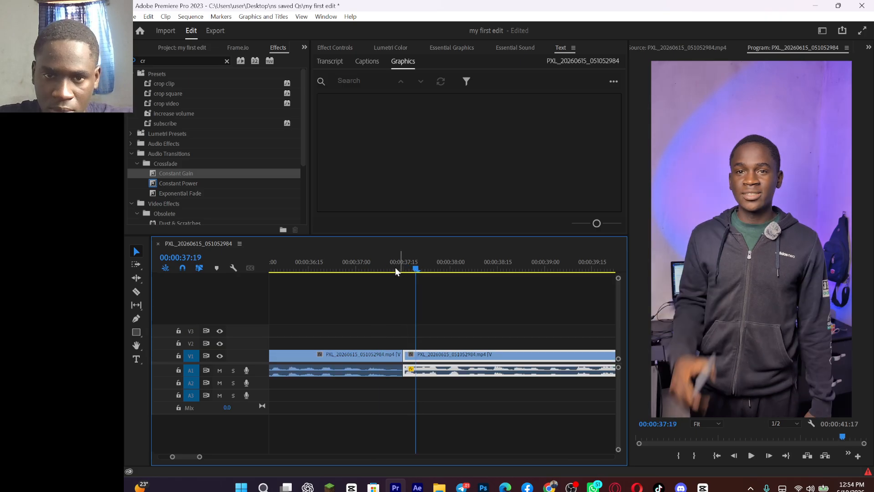
left_click_drag(390, 268, 395, 269)
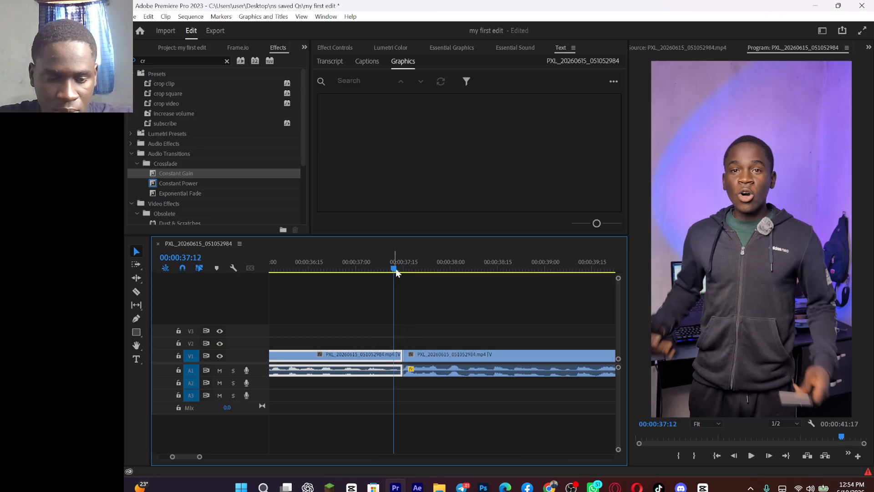
key("w")
left_click_drag(195, 175, 405, 370)
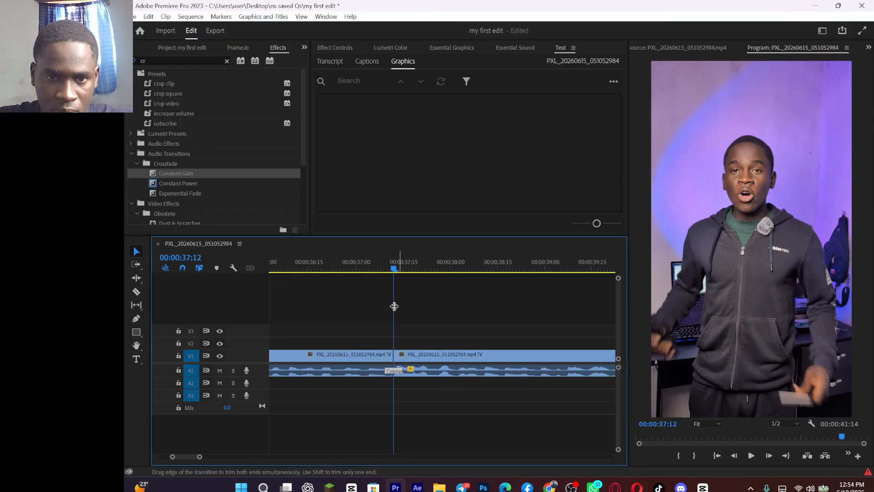
Step: Play from just before the 00:00:37:12 crossfade and ripple trim the second-to-last clip's end at 00:00:41:00
left_click(358, 261)
key("space")
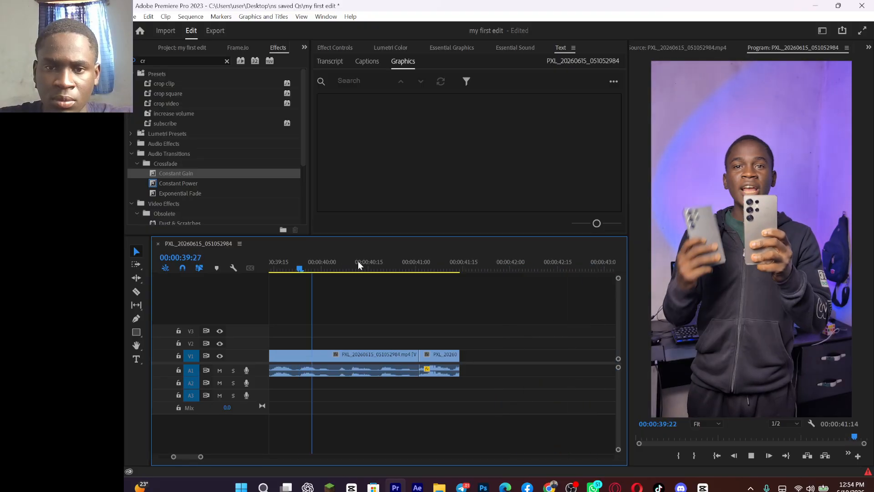
key("space")
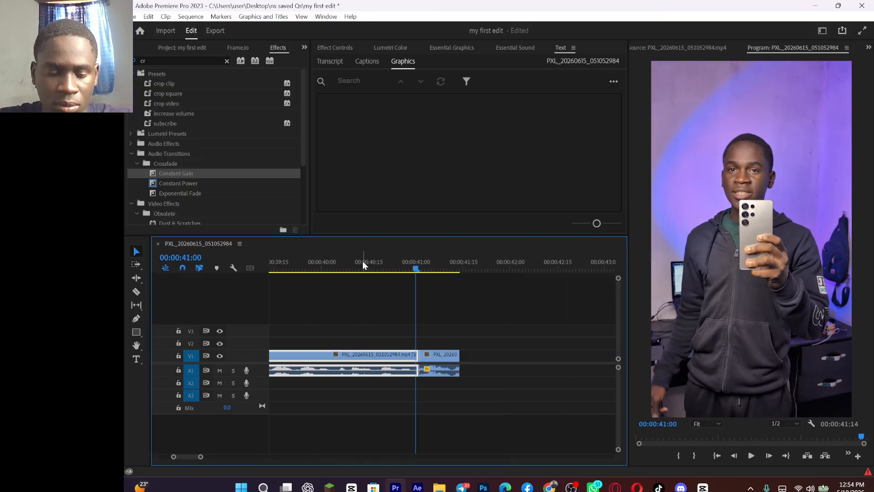
key("w")
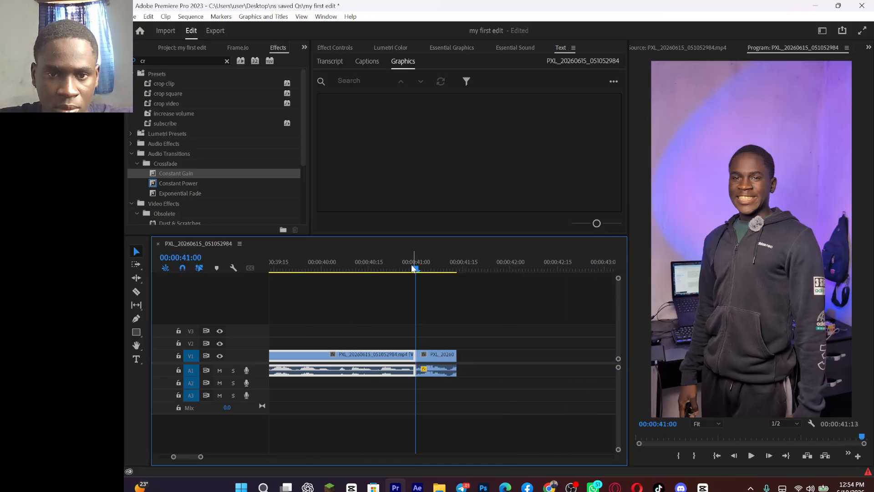
Step: Play from just before the 00:00:41:00 cut to the end, and return the playhead to the sequence start
left_click_drag(410, 265, 375, 269)
key("space")
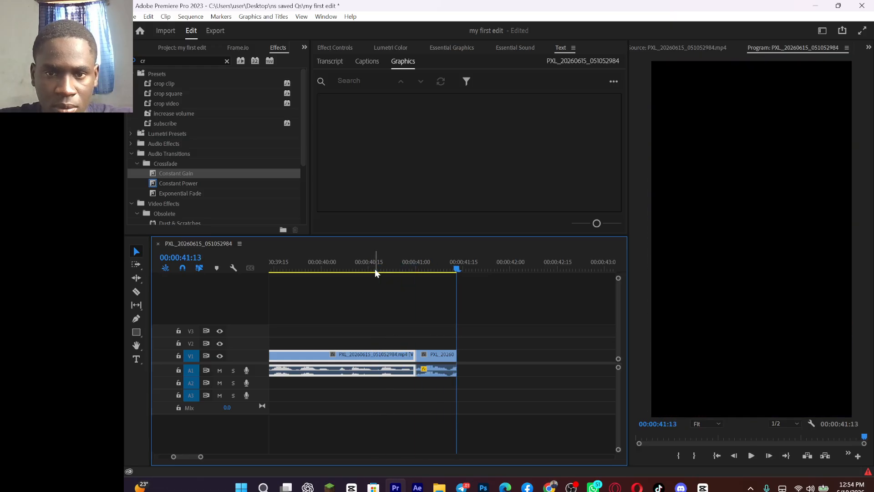
key("space")
key("space")
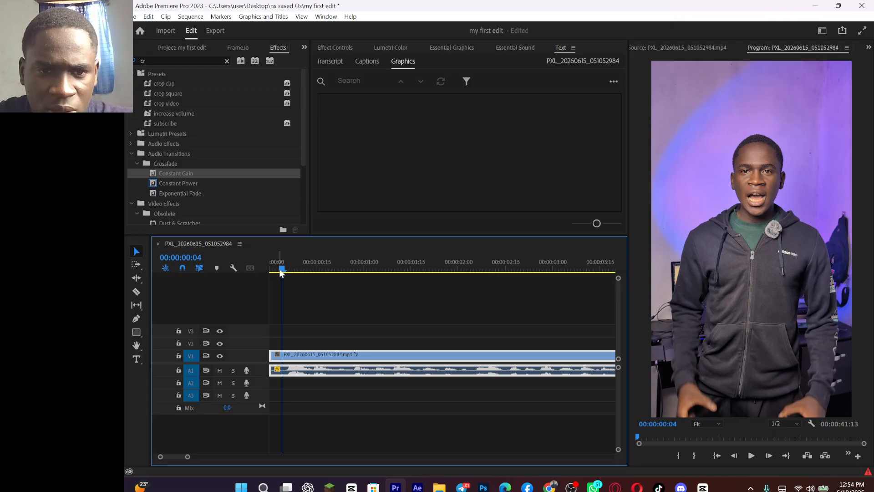
left_click_drag(280, 269, 159, 277)
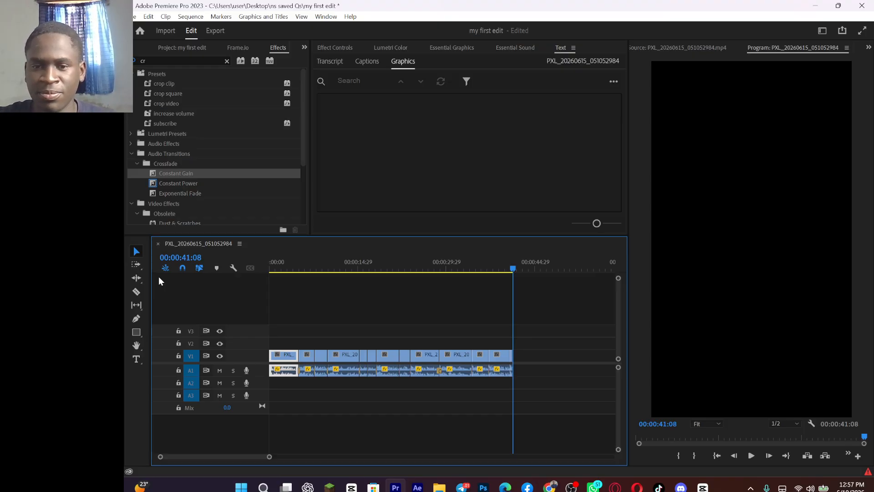
Step: Check the recording in OBS, switch back to Premiere Pro, and play the sequence from its start to 00:00:01:06
left_click(571, 487)
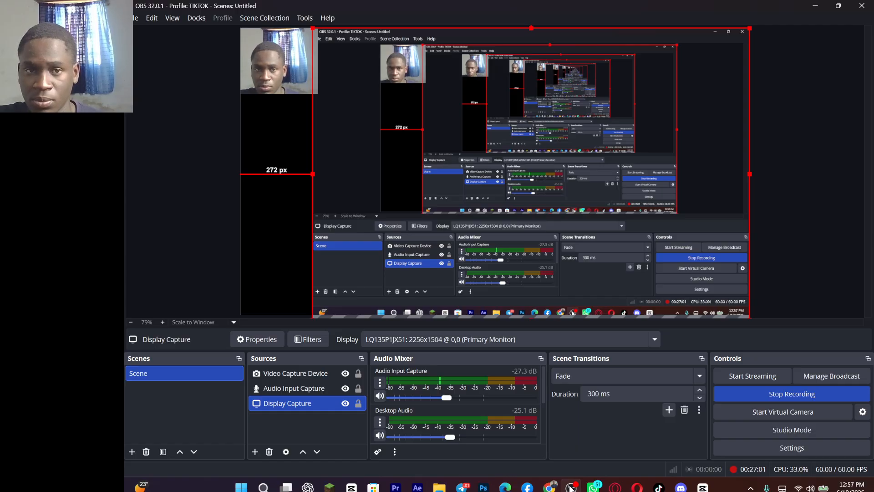
left_click(396, 487)
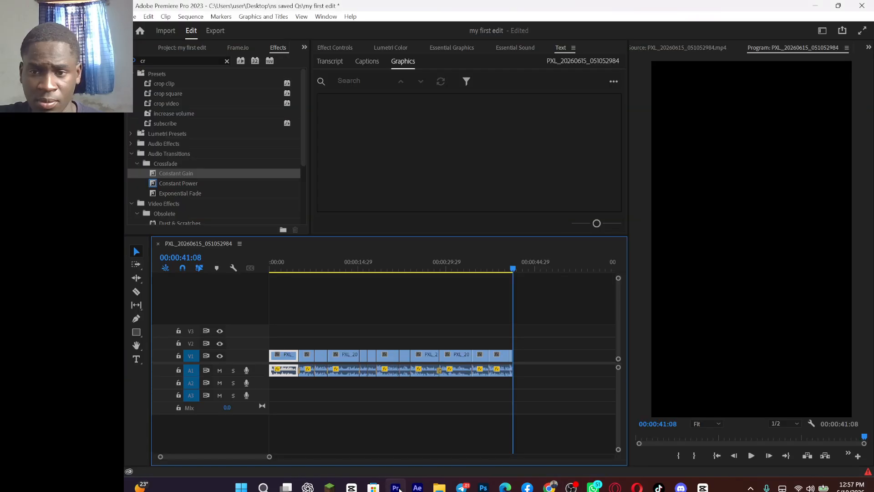
key("space")
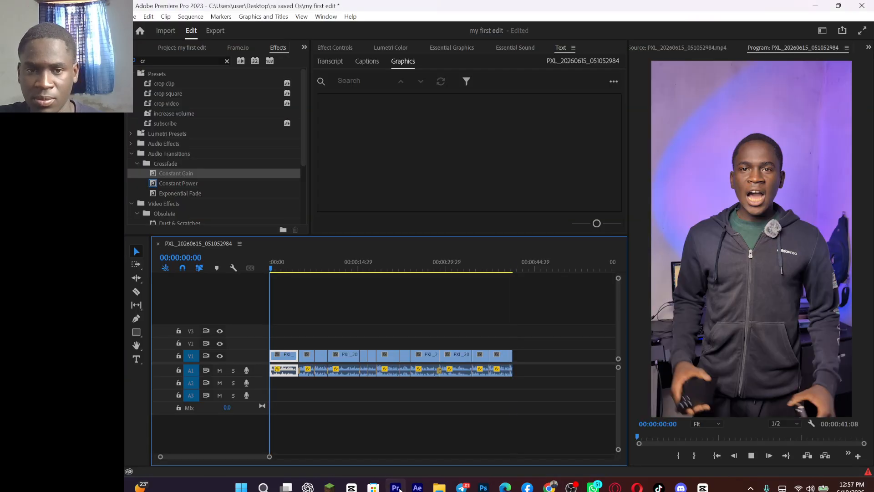
key("space")
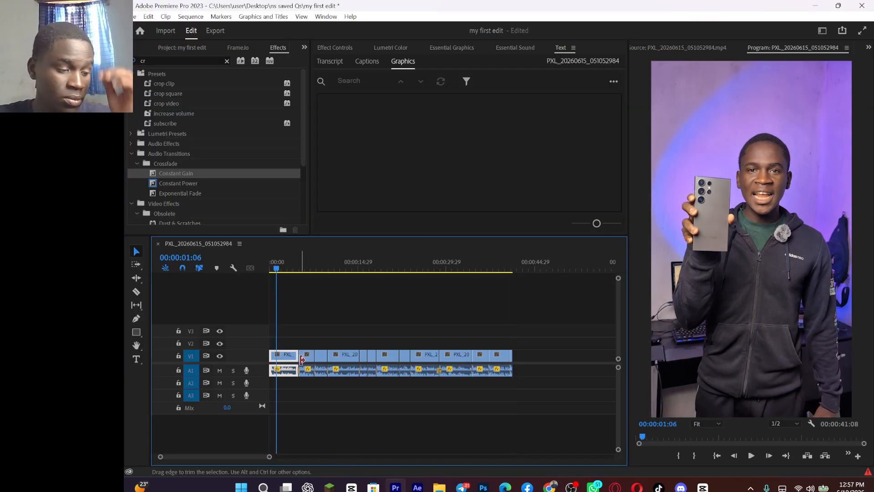